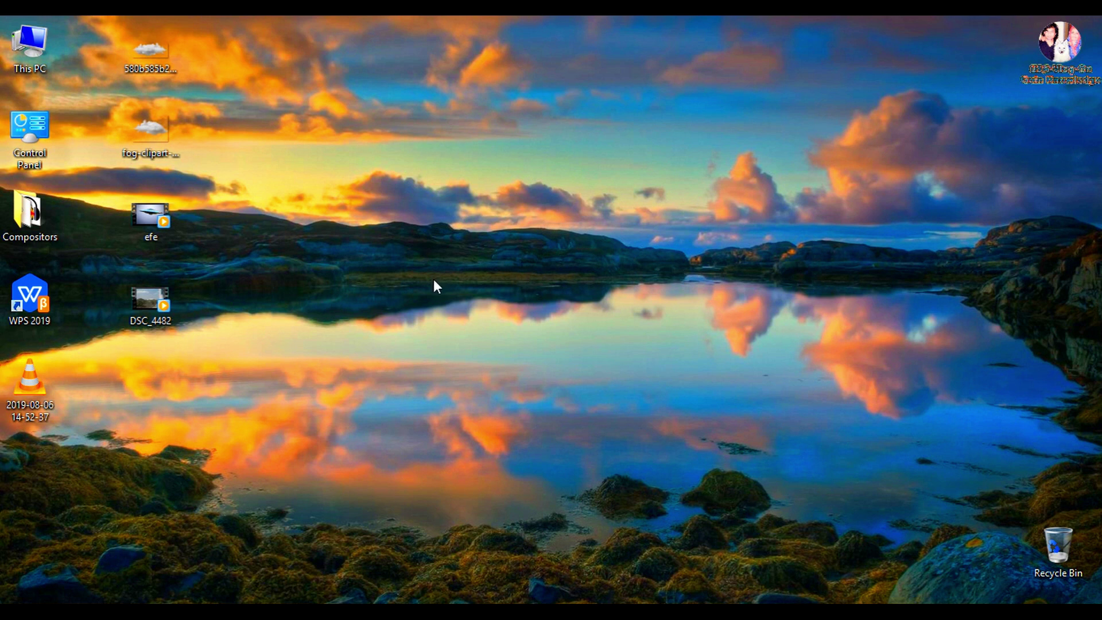
left_click_drag(204, 419, 163, 95)
left_click(191, 323)
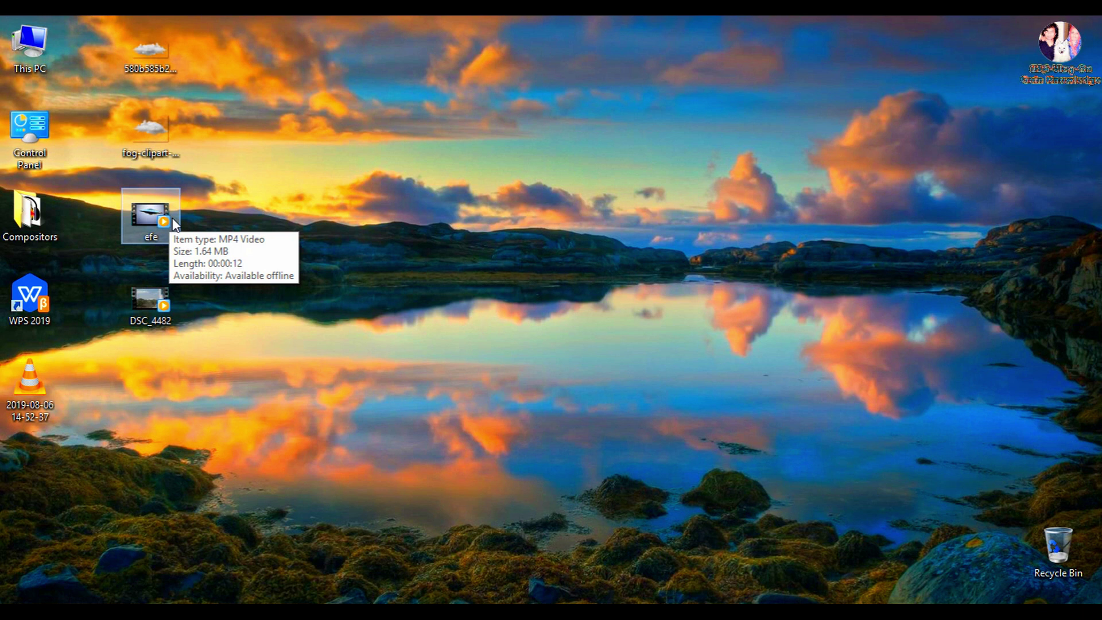
left_click_drag(217, 53, 150, 138)
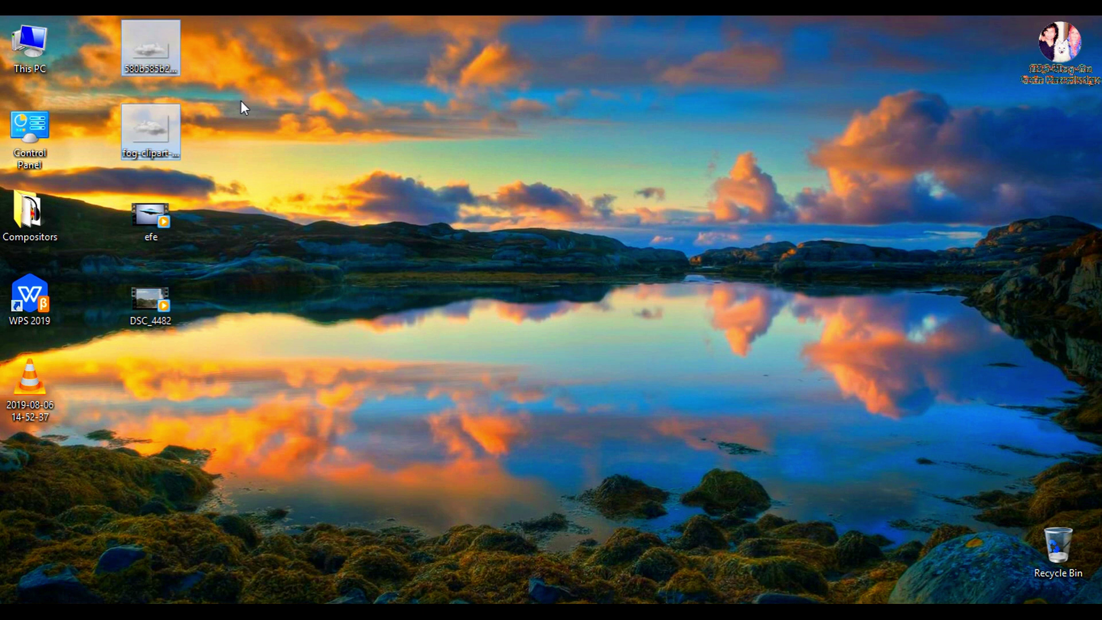
left_click(234, 47)
left_click_drag(212, 23, 126, 147)
left_click(293, 346)
Step: Switch to Fusion Studio and load the DSC_4482 clip from the desktop into the composition's flow, with the window maximized
left_click(427, 612)
left_click_drag(387, 22, 679, 34)
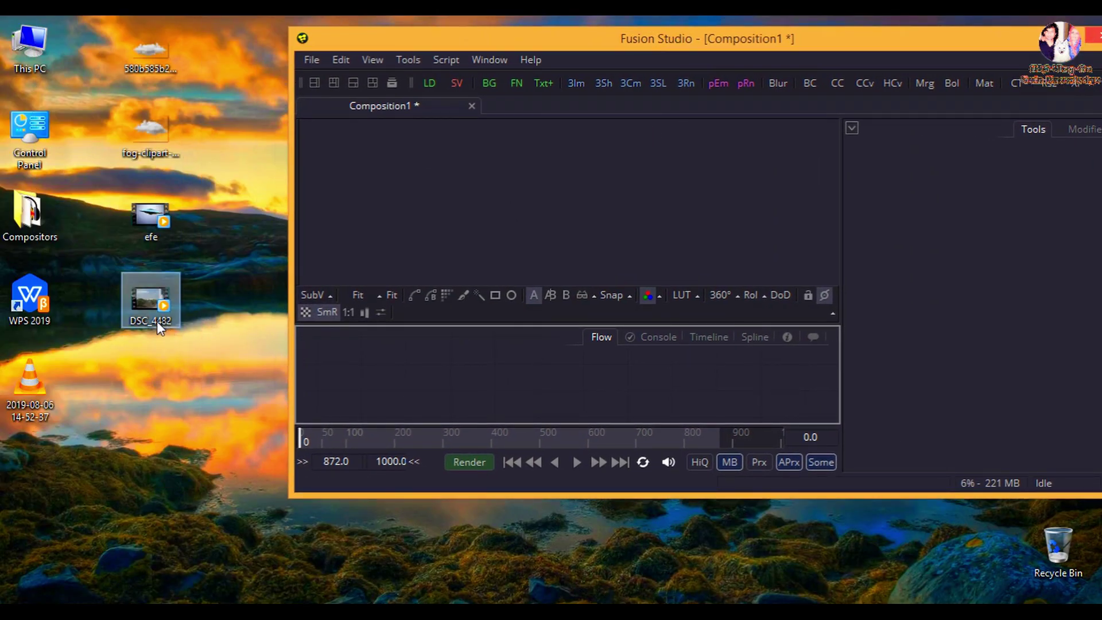
left_click_drag(150, 303, 379, 366)
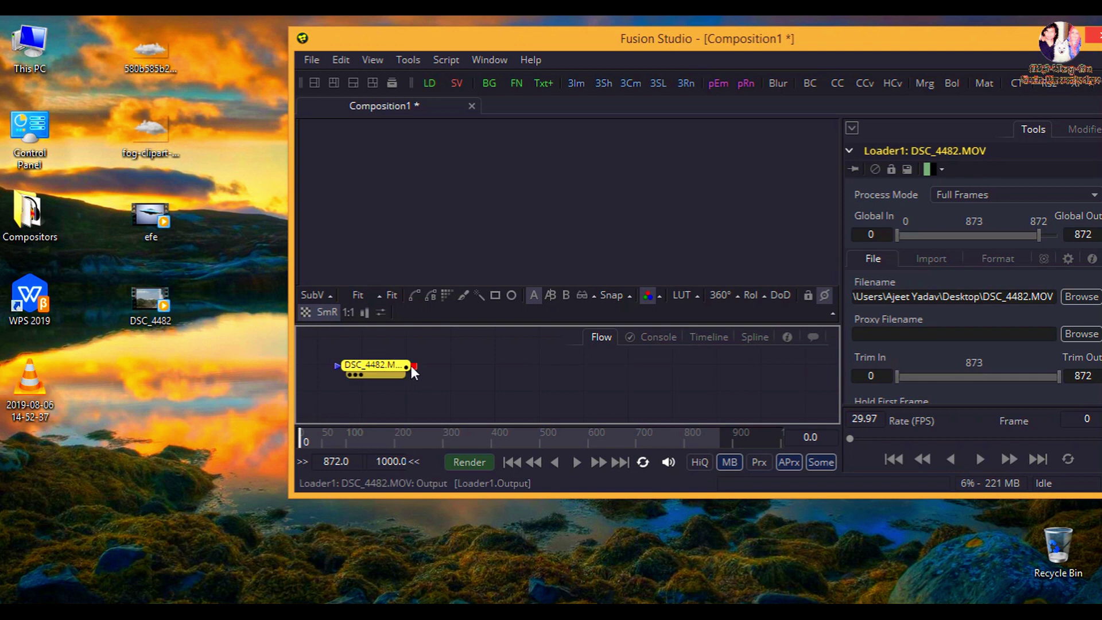
double_click(652, 36)
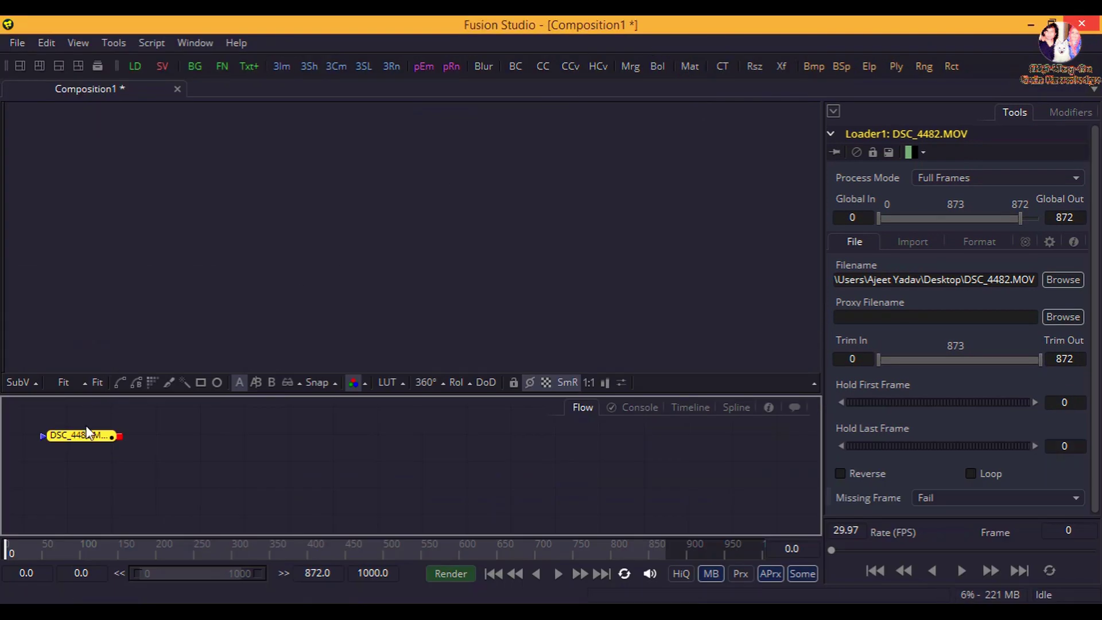
Step: Show the DSC_4482 loader in the viewer and play the clip with proxy mode on, returning to the first frame
key("1")
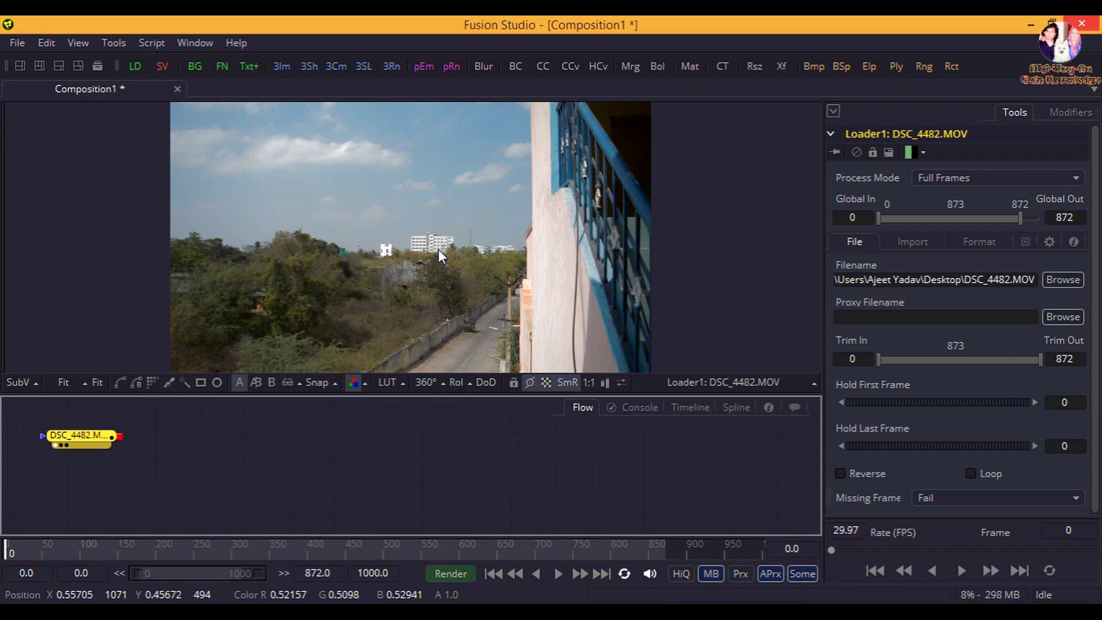
left_click(739, 574)
left_click(559, 574)
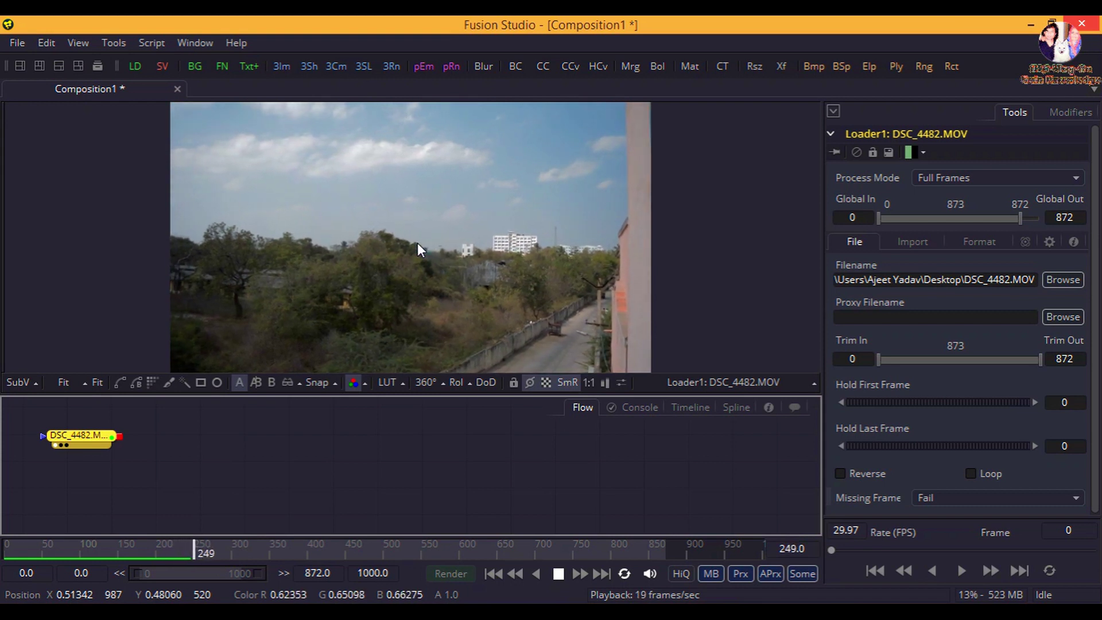
left_click(559, 574)
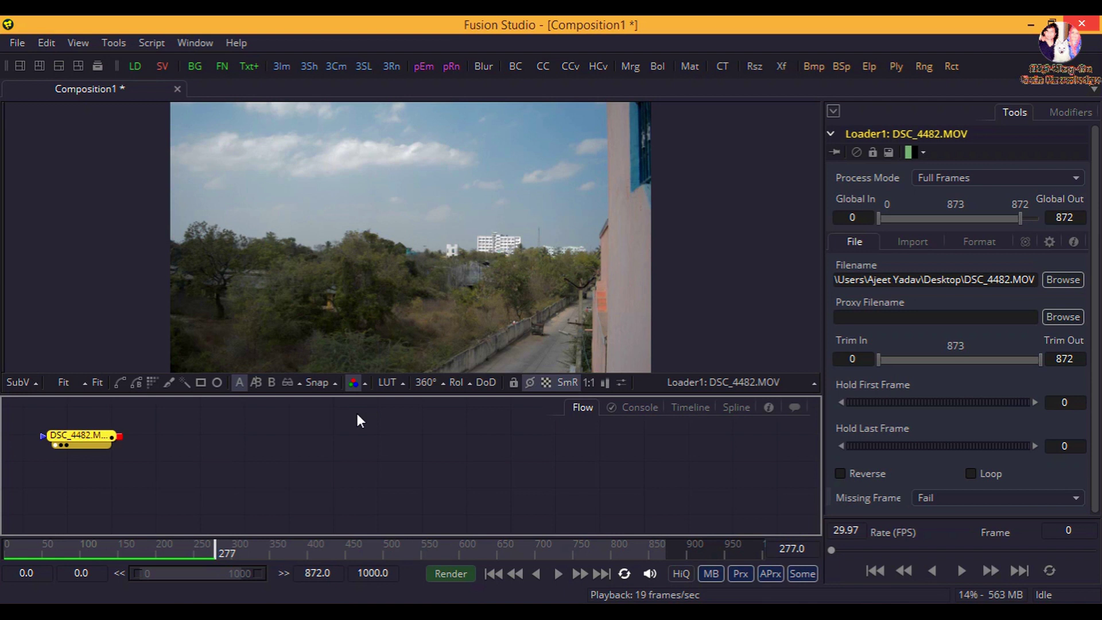
left_click(491, 574)
left_click_drag(85, 435, 102, 447)
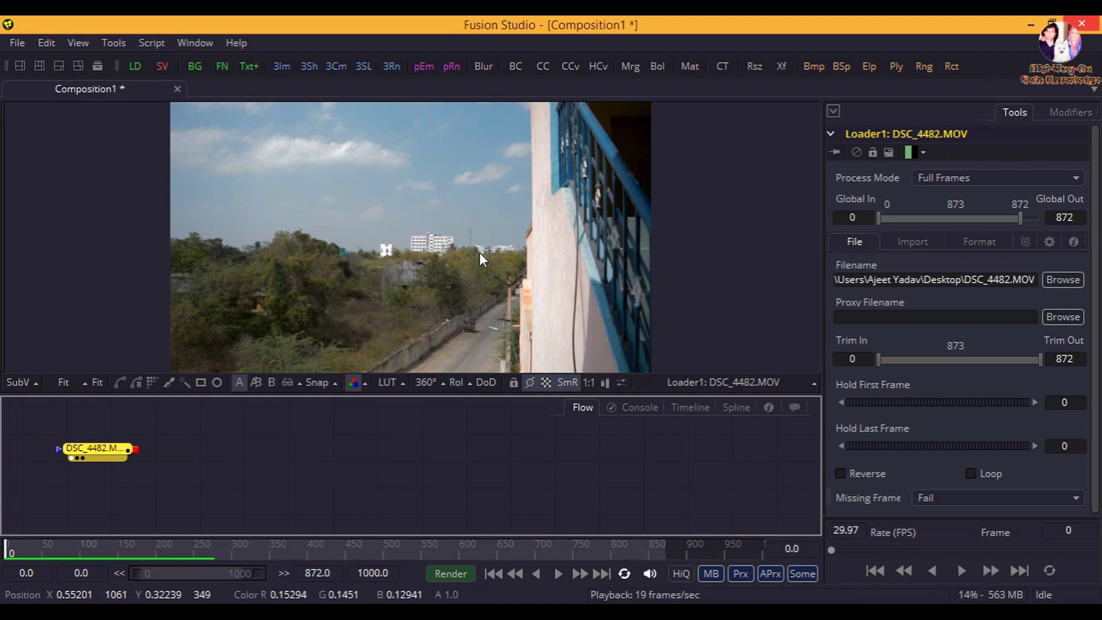
Step: Set the composition's global end time to frame 300
left_click(379, 573)
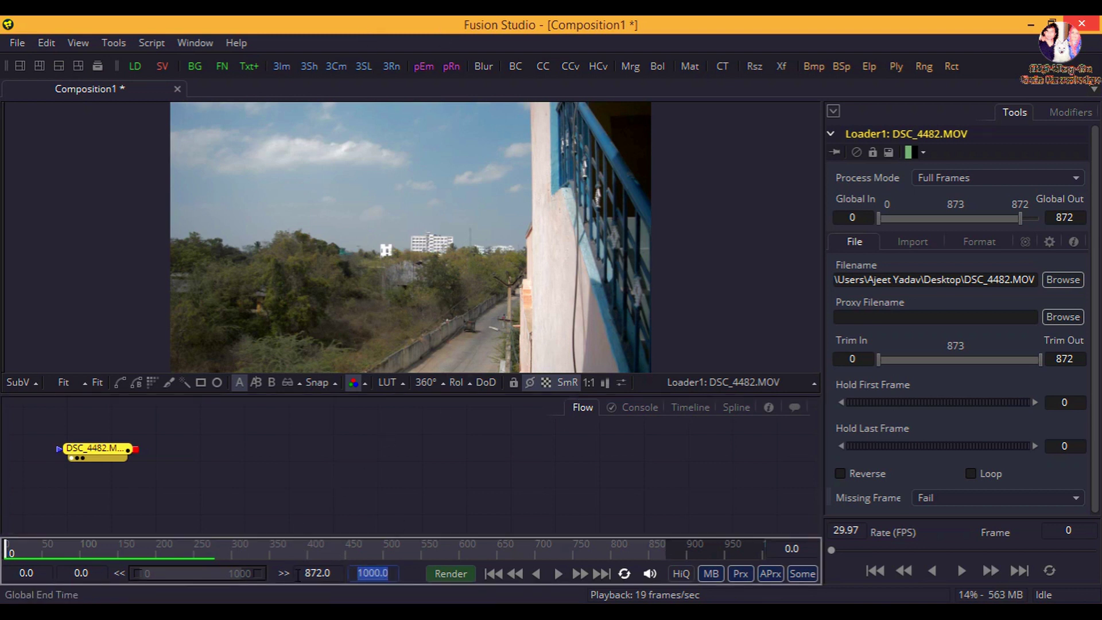
type("300")
key("Return")
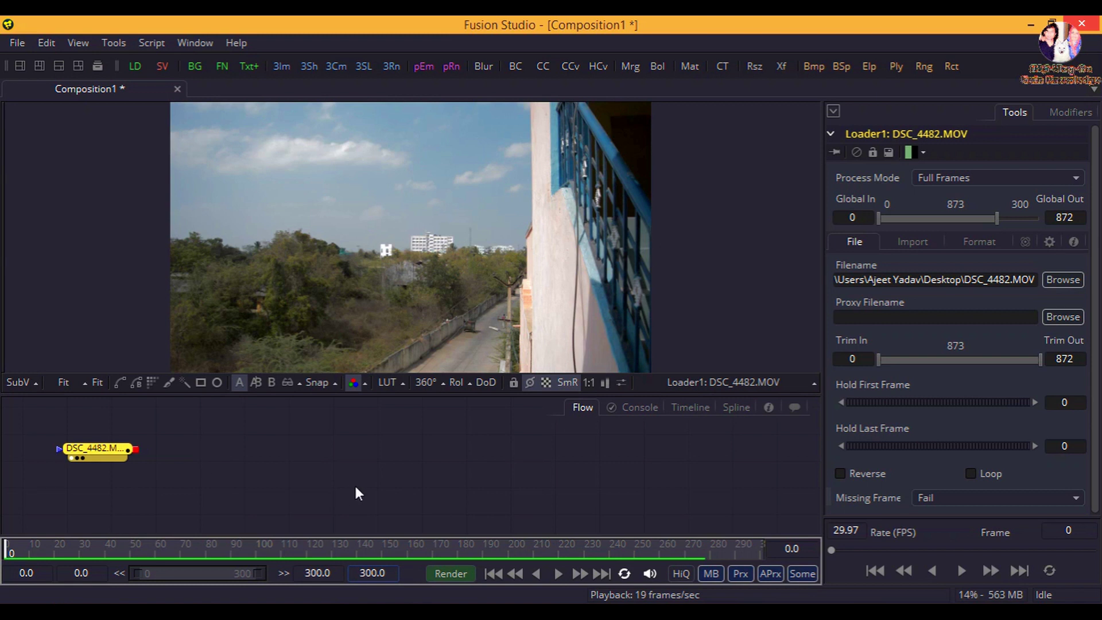
Step: Add a Tracker node after the DSC_4482 loader
left_click(206, 448)
key("ctrl+space")
type("tra")
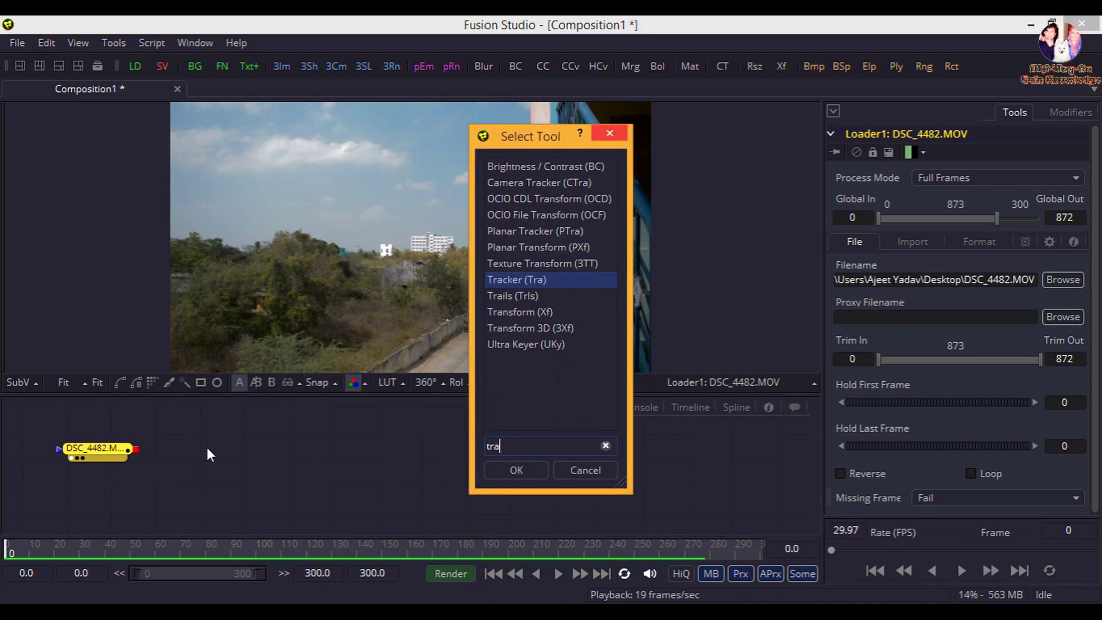
key("Escape")
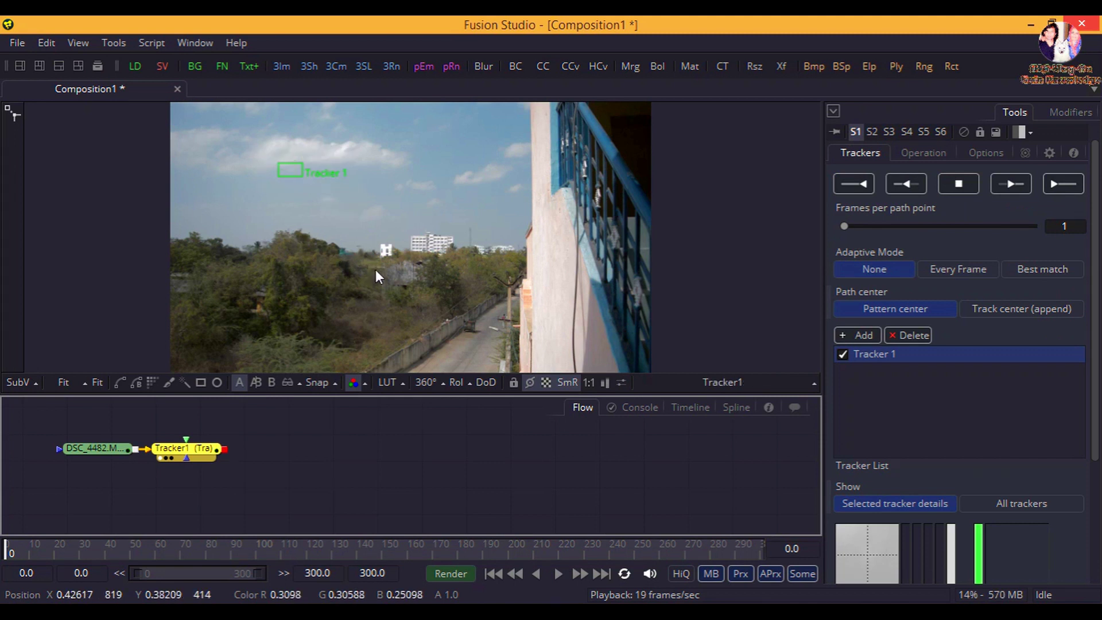
Step: Place Tracker 1 on the large white building's roof at about 0.56, 0.51, and shrink its pattern and search boxes at 200% zoom
left_click_drag(278, 163, 430, 229)
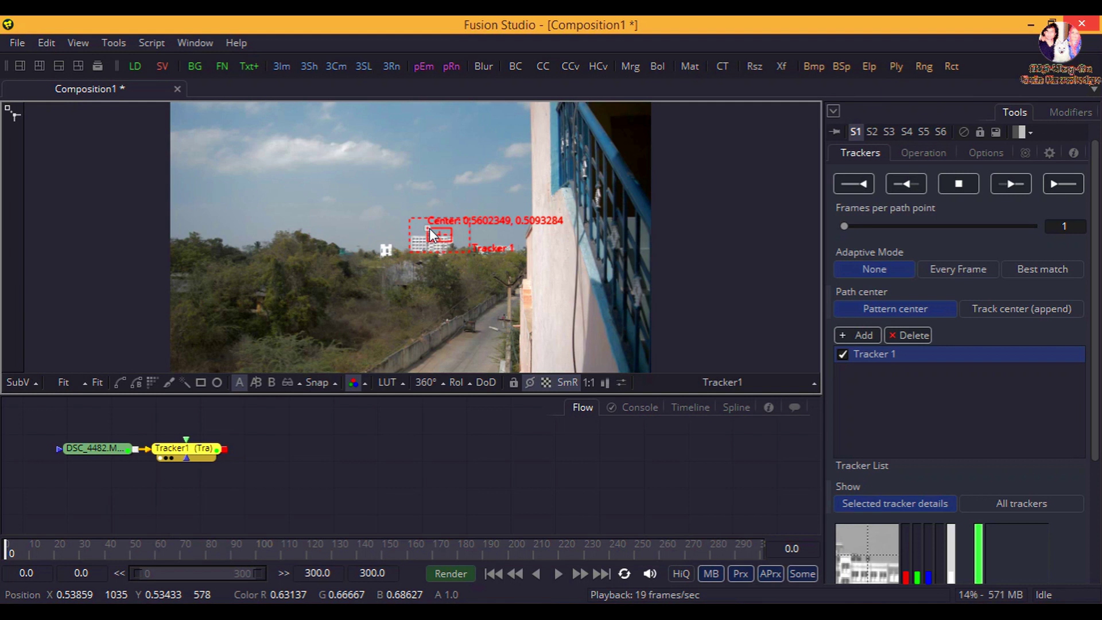
left_click(78, 380)
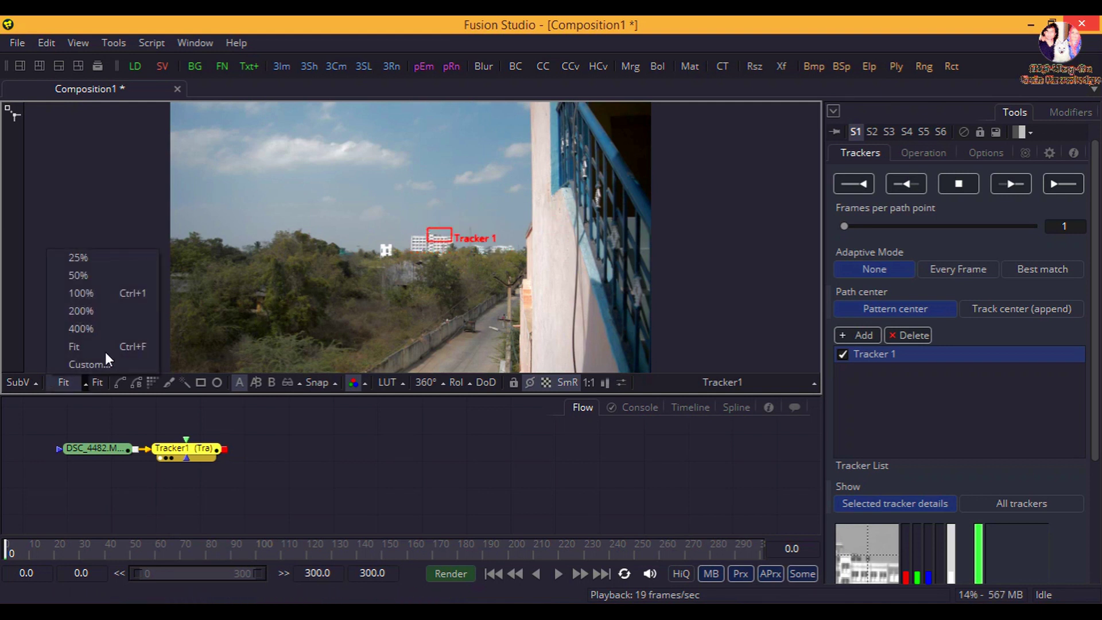
left_click(119, 305)
scroll(471, 309, "right", 3)
left_click_drag(429, 188, 435, 194)
left_click_drag(588, 285, 556, 274)
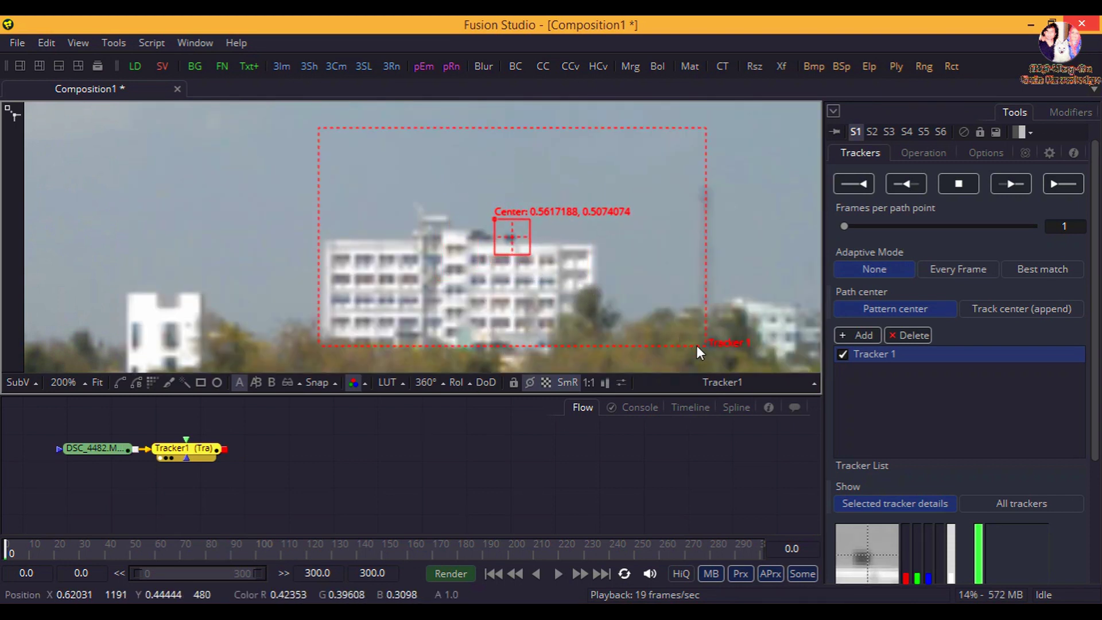
left_click_drag(704, 344, 562, 277)
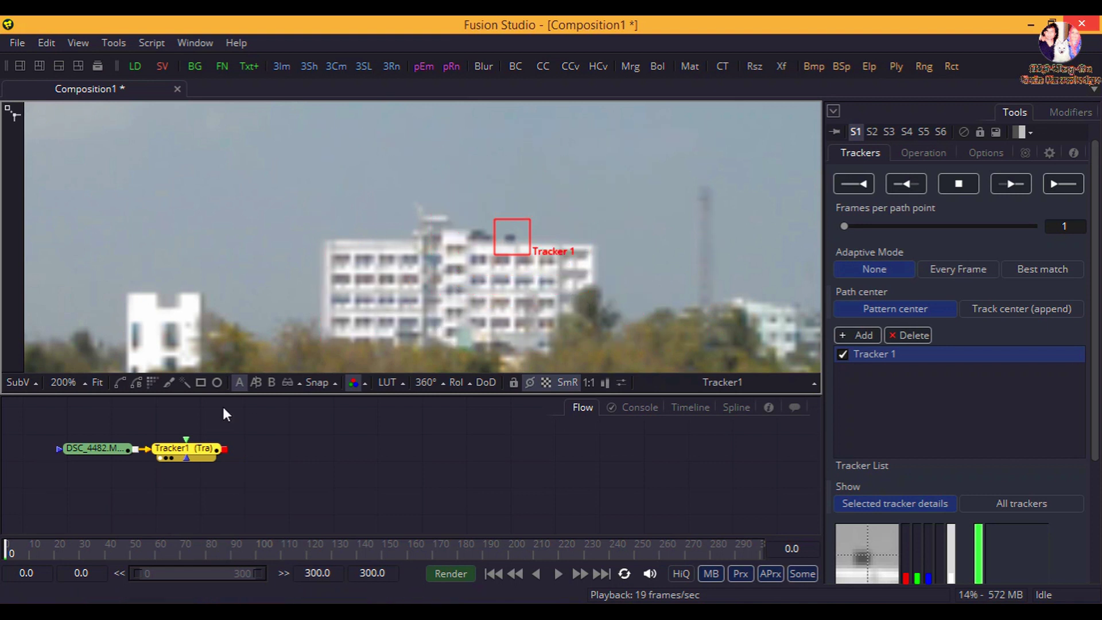
Step: Space the Tracker node away from the loader and insert a Sharpen node between them
left_click(115, 448)
left_click_drag(175, 447, 233, 449)
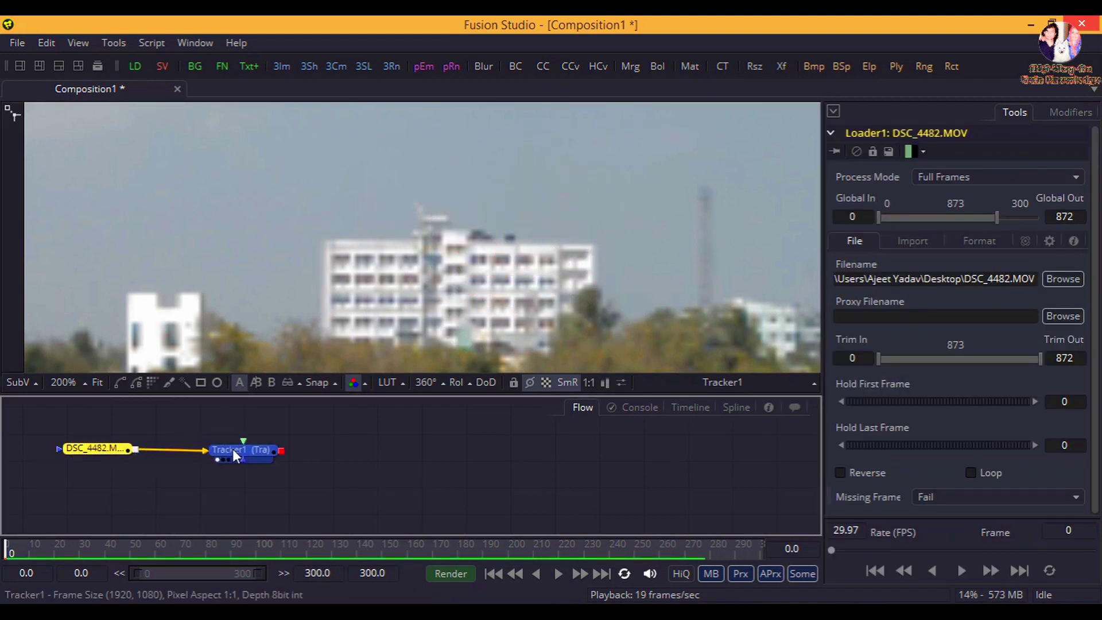
left_click(239, 453)
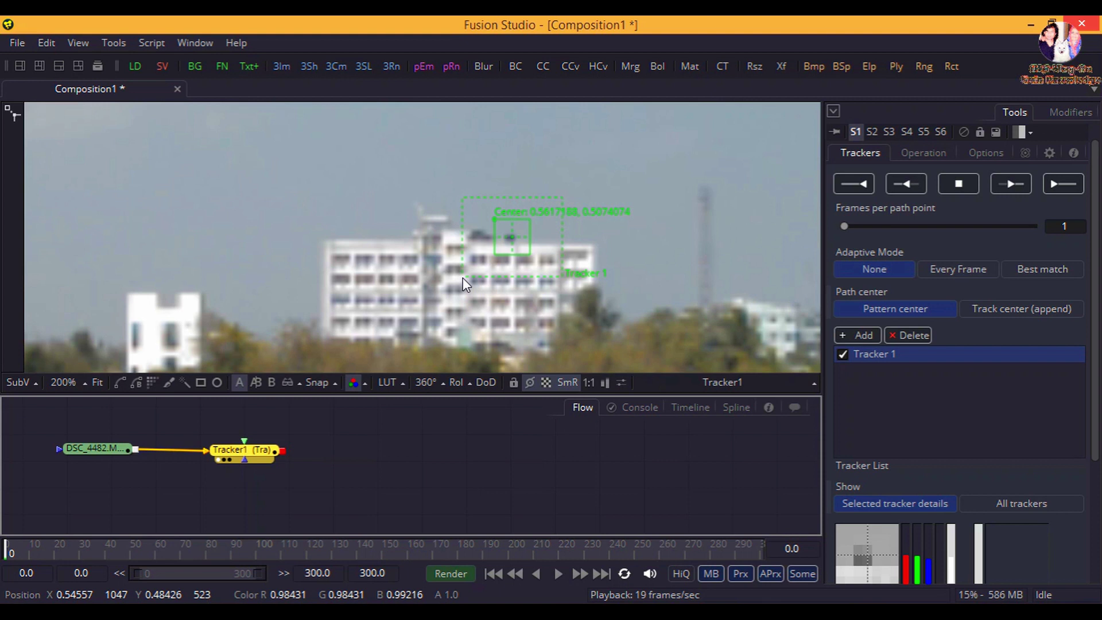
left_click(86, 448)
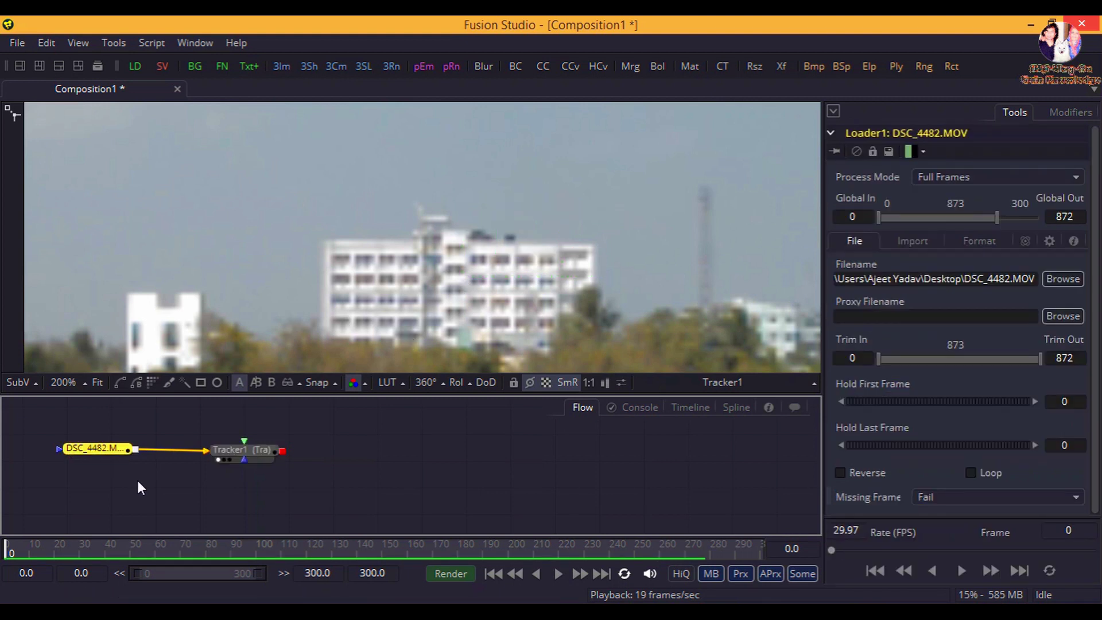
key("ctrl+space")
type("s")
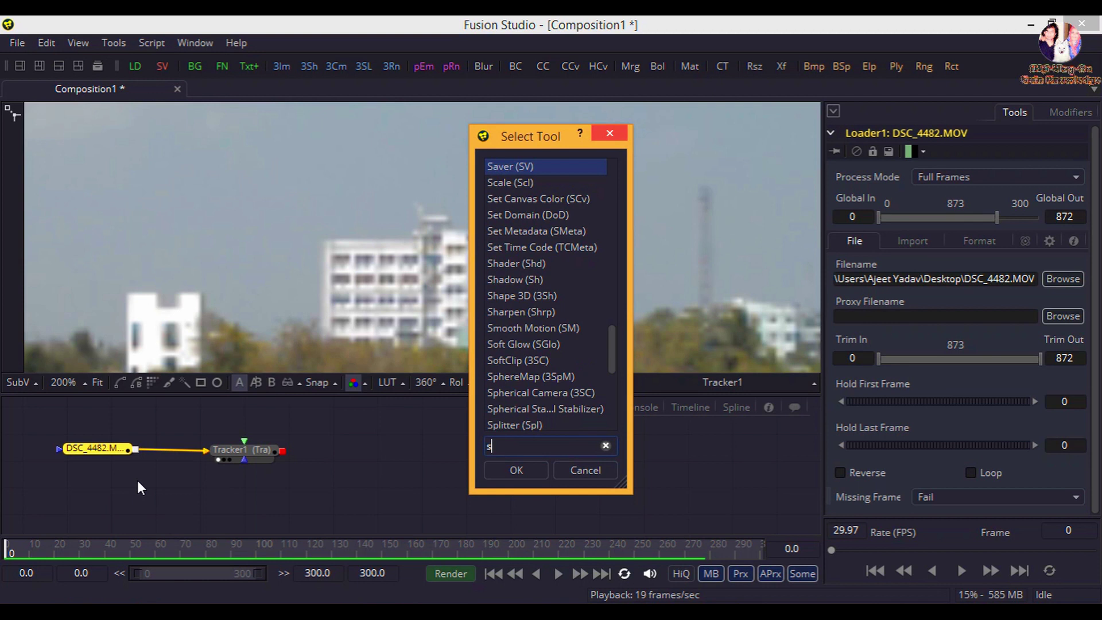
type("har")
key("Return")
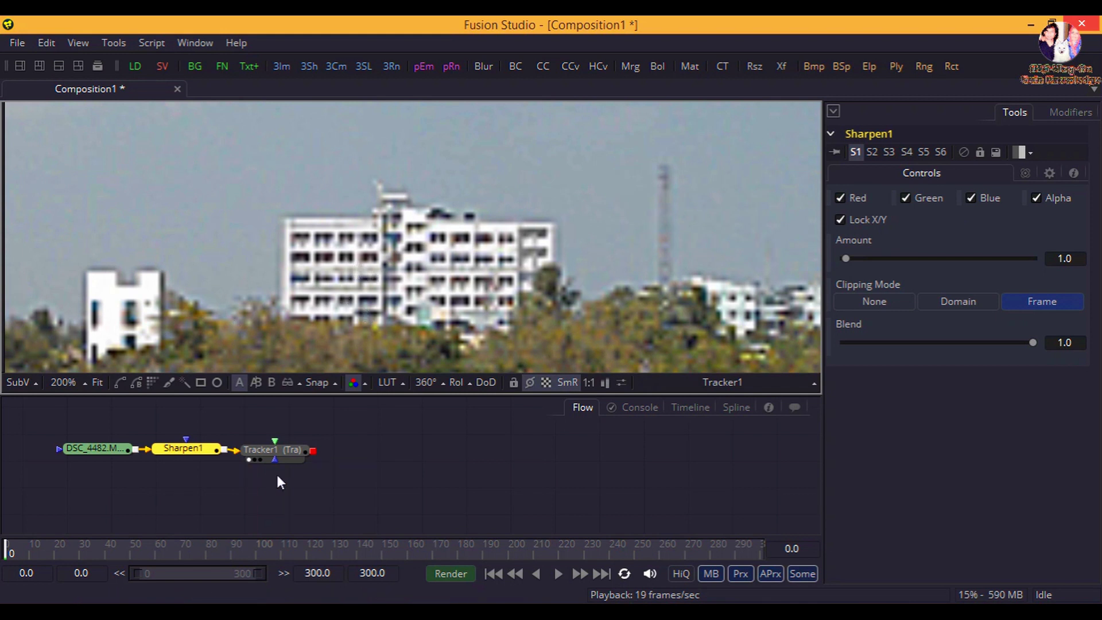
Step: Tighten Tracker 1's pattern box around the dark spot on the large building's roof
left_click(273, 449)
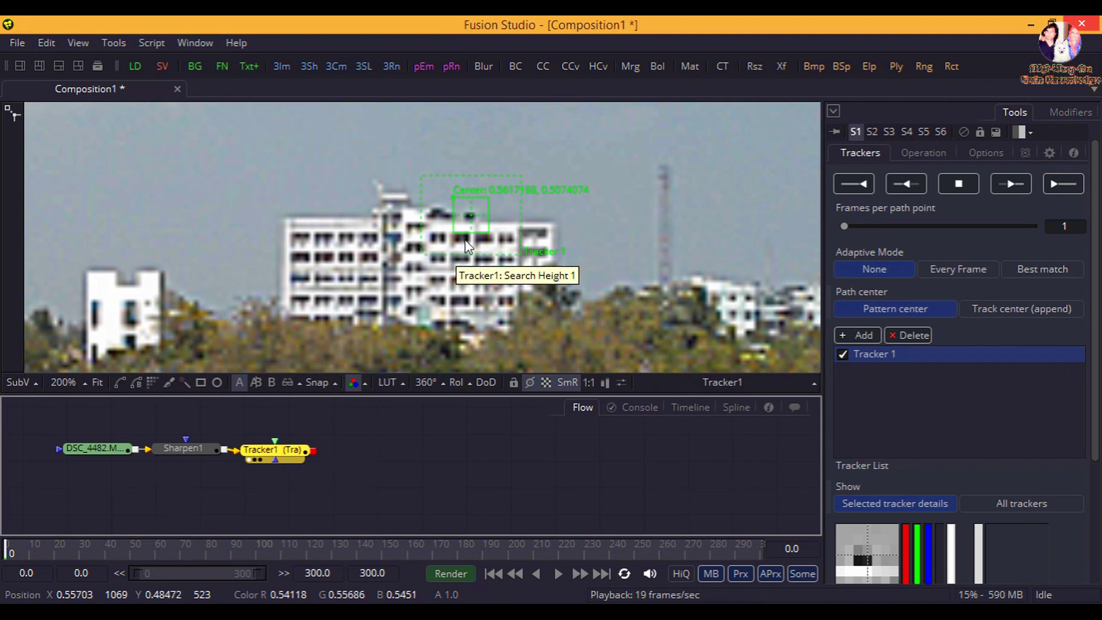
mouse_move(455, 232)
left_mouse_down()
mouse_move(440, 250)
mouse_move(457, 239)
mouse_move(446, 240)
left_mouse_up()
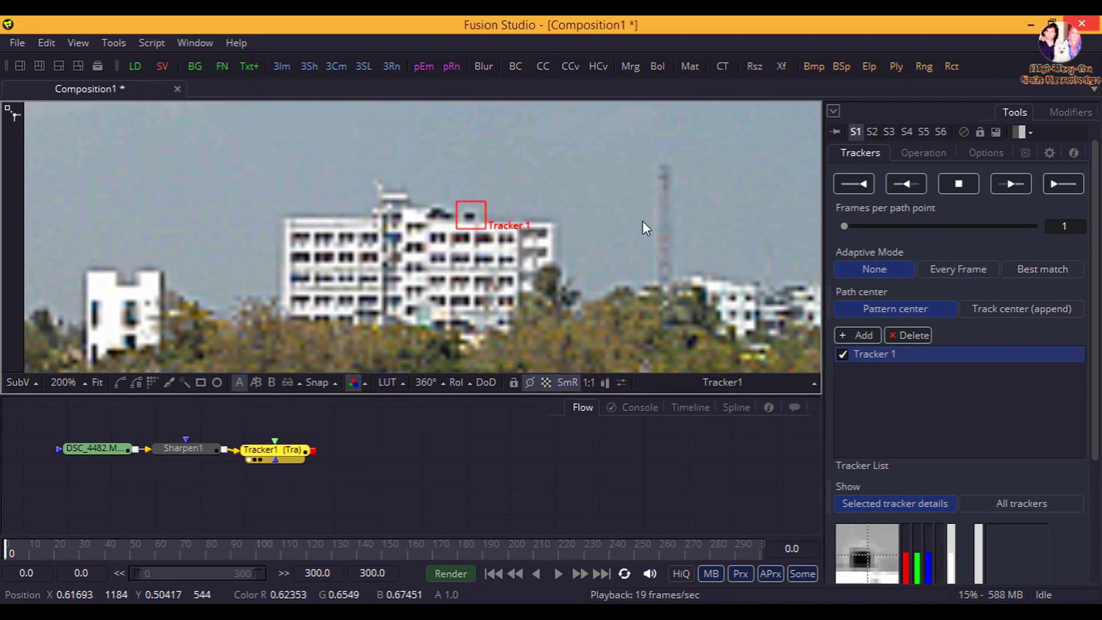
Step: Add a second tracker and position it over the small white building at about 0.46, 0.48
left_click(861, 336)
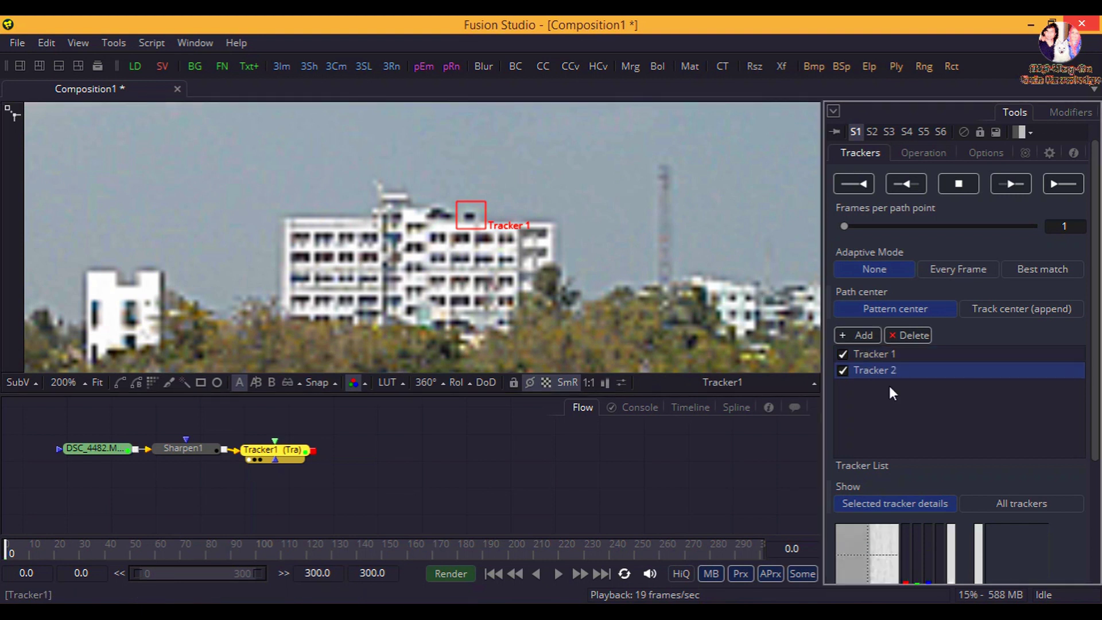
scroll(572, 267, "down", 3)
scroll(536, 267, "up", 8)
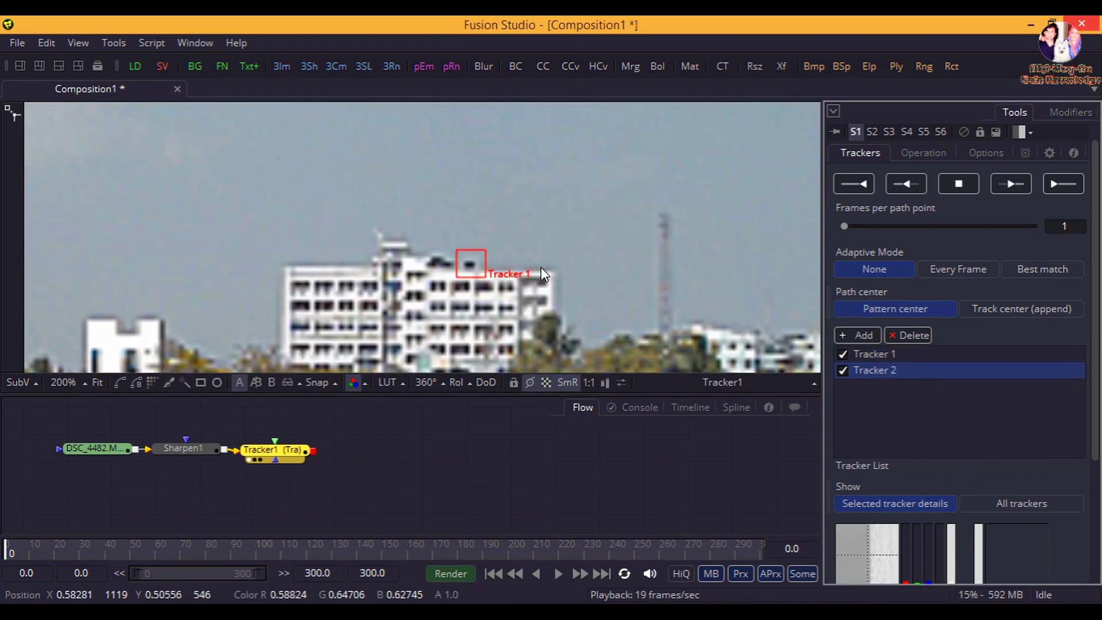
scroll(561, 270, "up", 3)
scroll(563, 271, "down", 4)
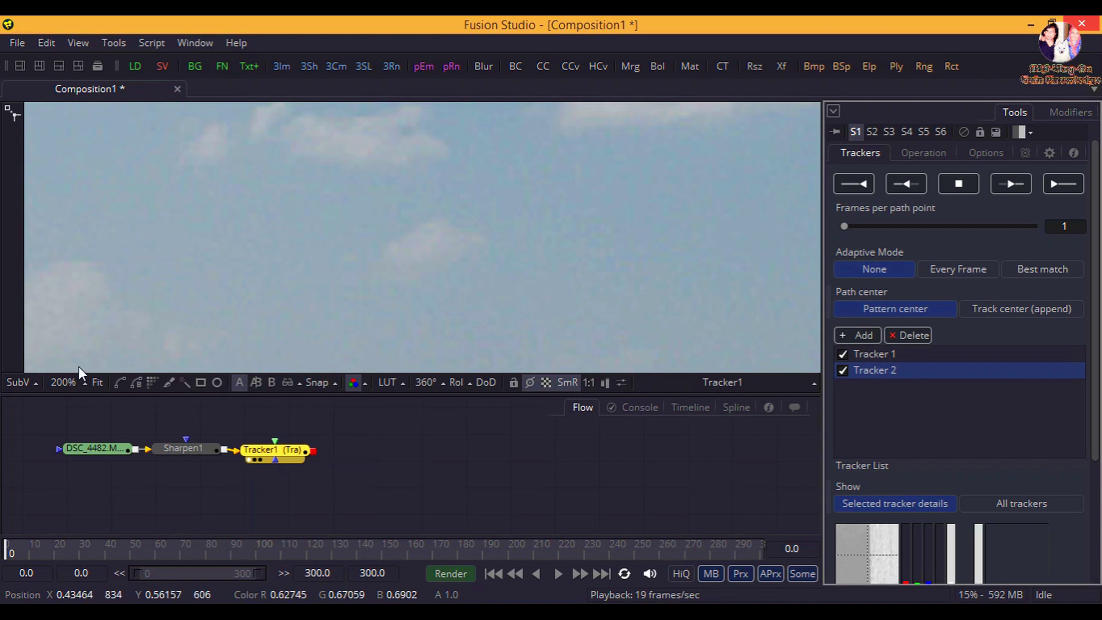
left_click(97, 382)
left_click_drag(522, 165, 376, 247)
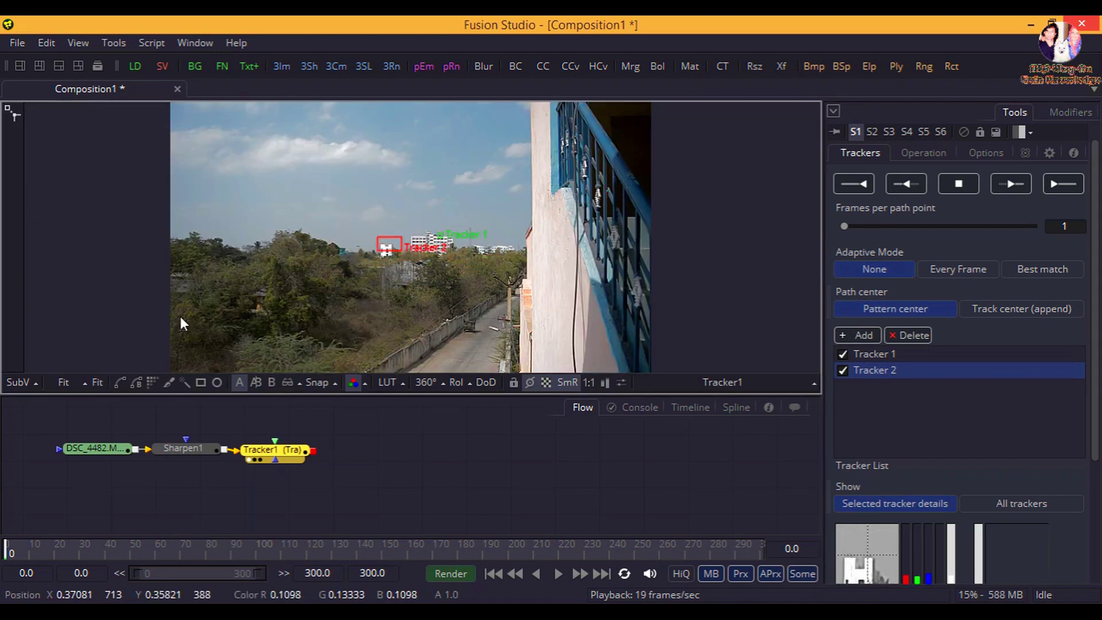
Step: Center Tracker 2 on the small building's roof corner at about 0.46, 0.475, and shrink its pattern and search boxes at 200% zoom
left_click(70, 384)
left_click(115, 308)
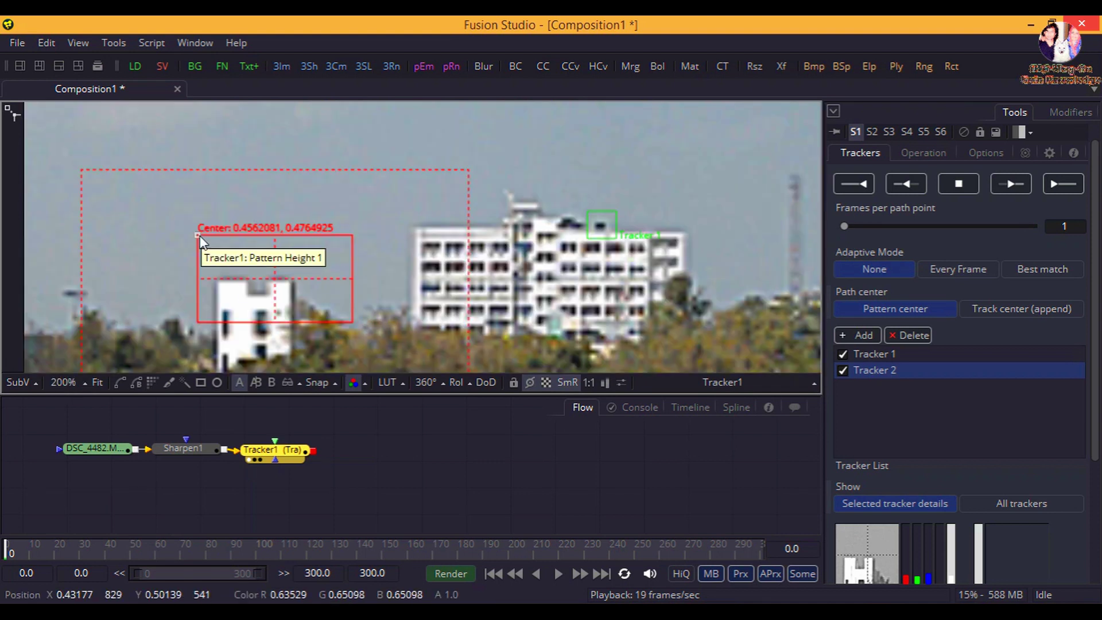
left_click_drag(200, 236, 213, 238)
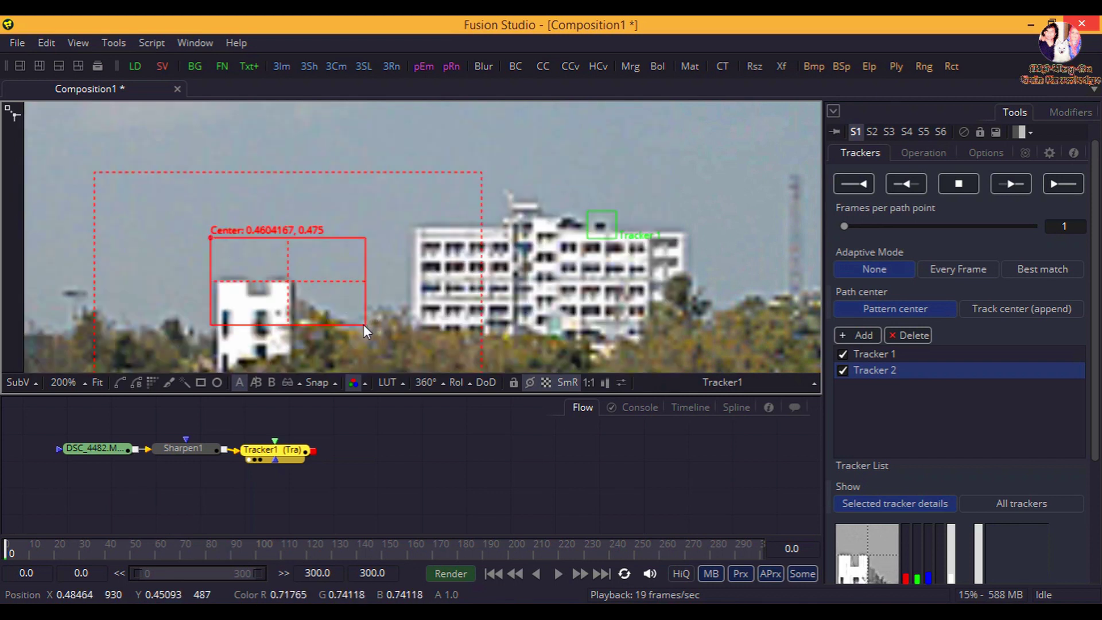
left_click_drag(351, 318, 309, 298)
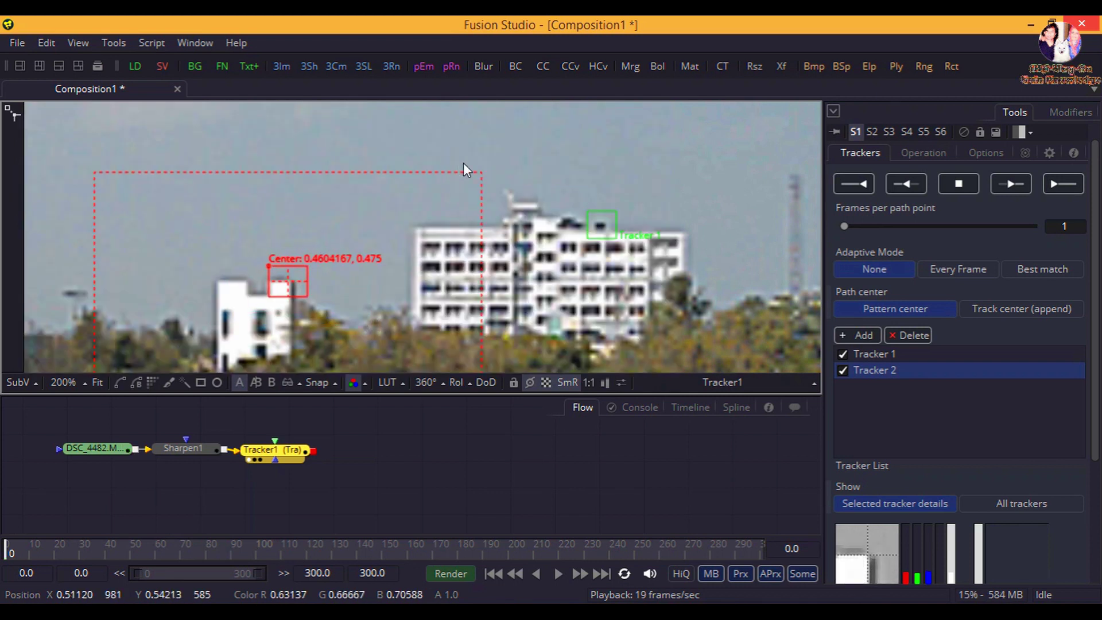
left_click_drag(479, 174, 322, 252)
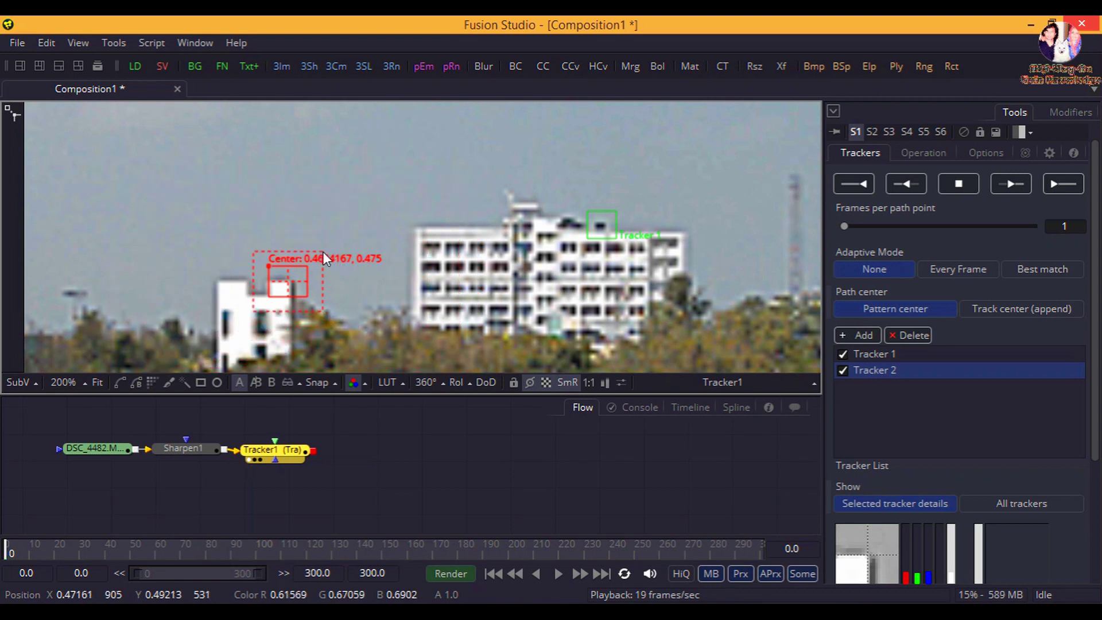
Step: Track the points forward through the clip from frame 0
left_click_drag(466, 298, 482, 263)
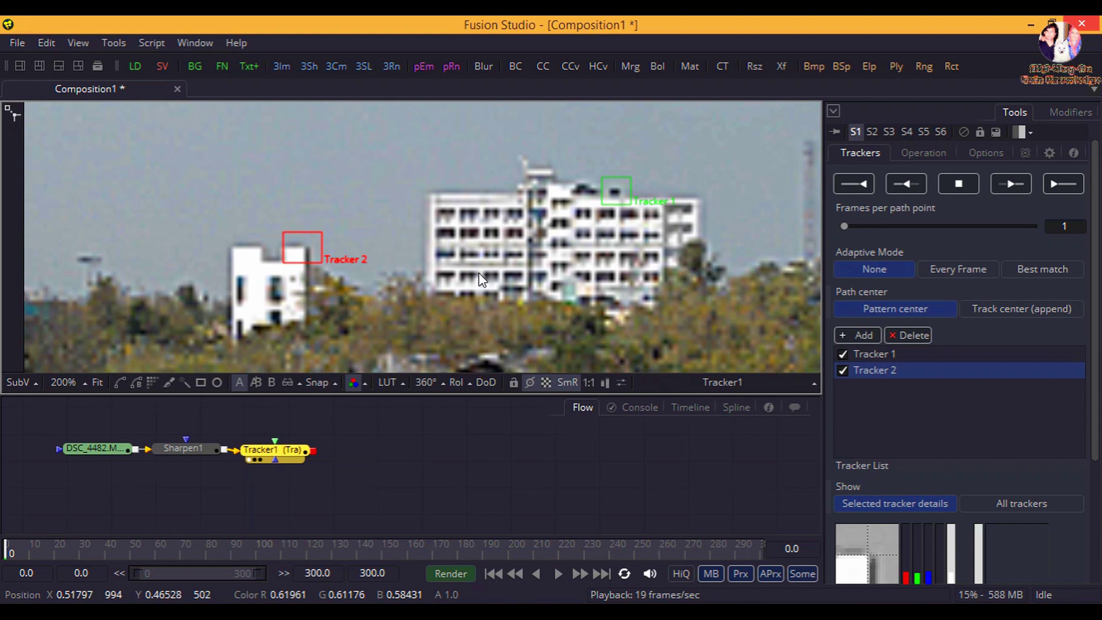
left_click(1056, 185)
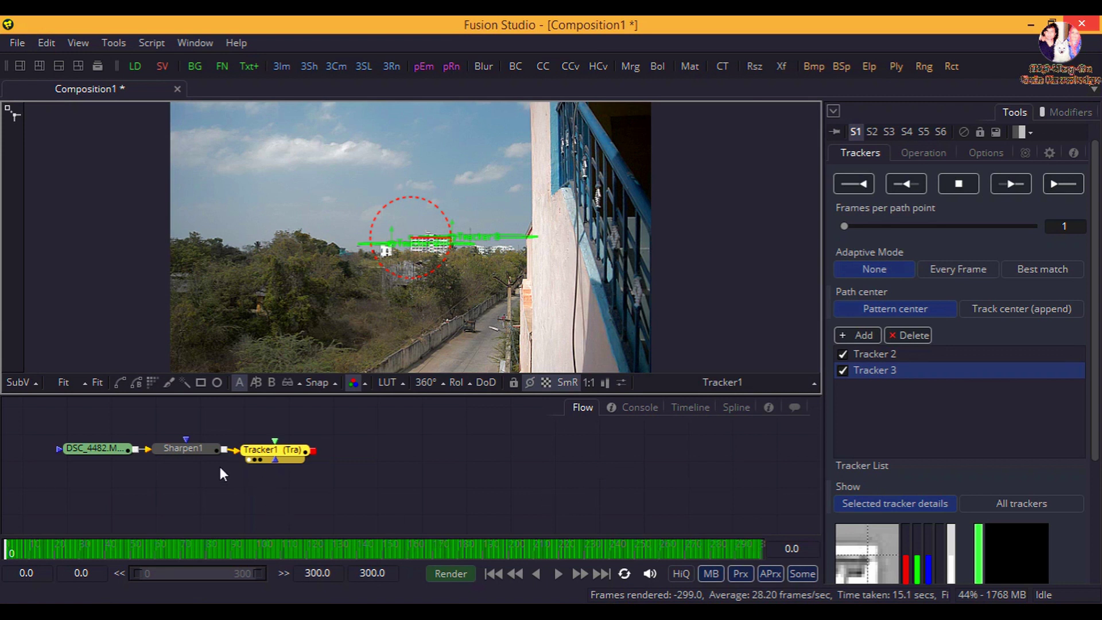
Step: Set the Sharpen1 node's amount and blend to 0, and reselect the Tracker1 node
left_click(184, 450)
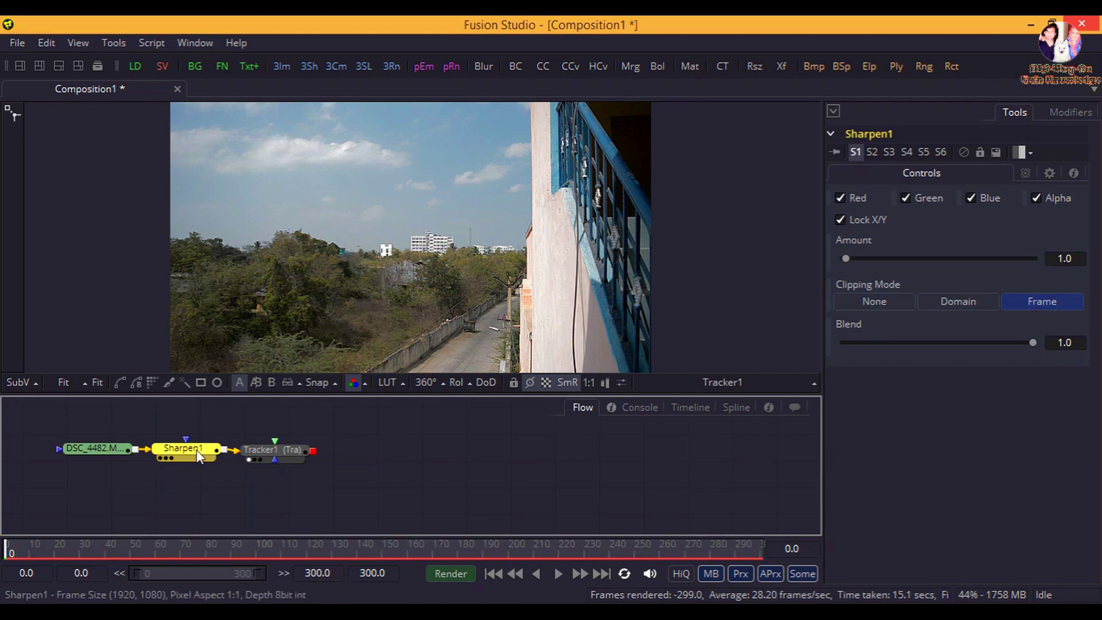
mouse_move(182, 449)
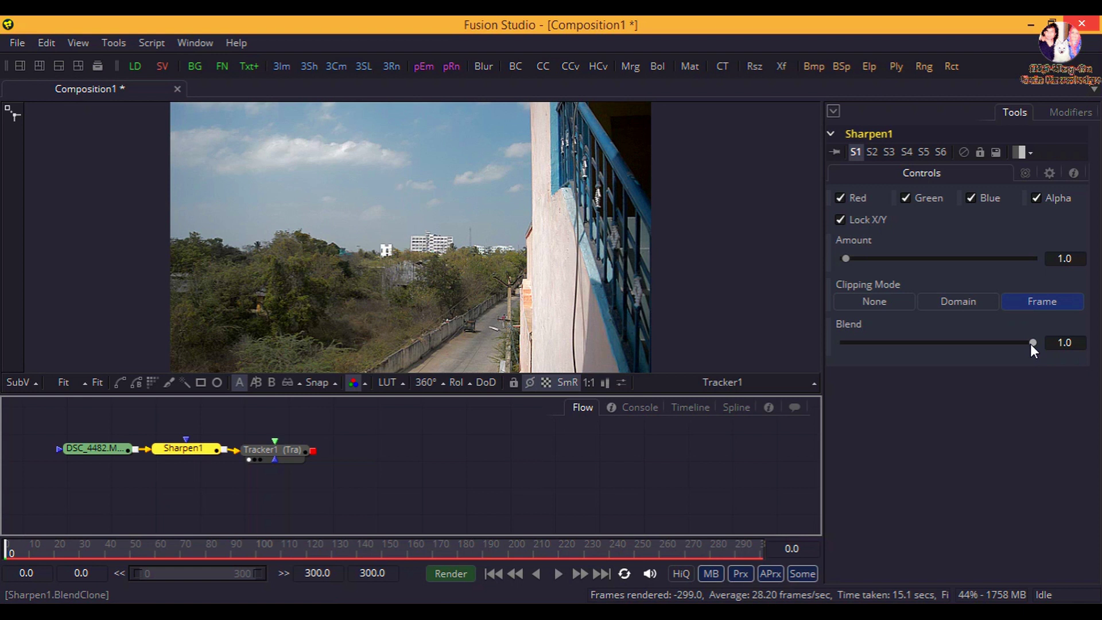
left_click(838, 263)
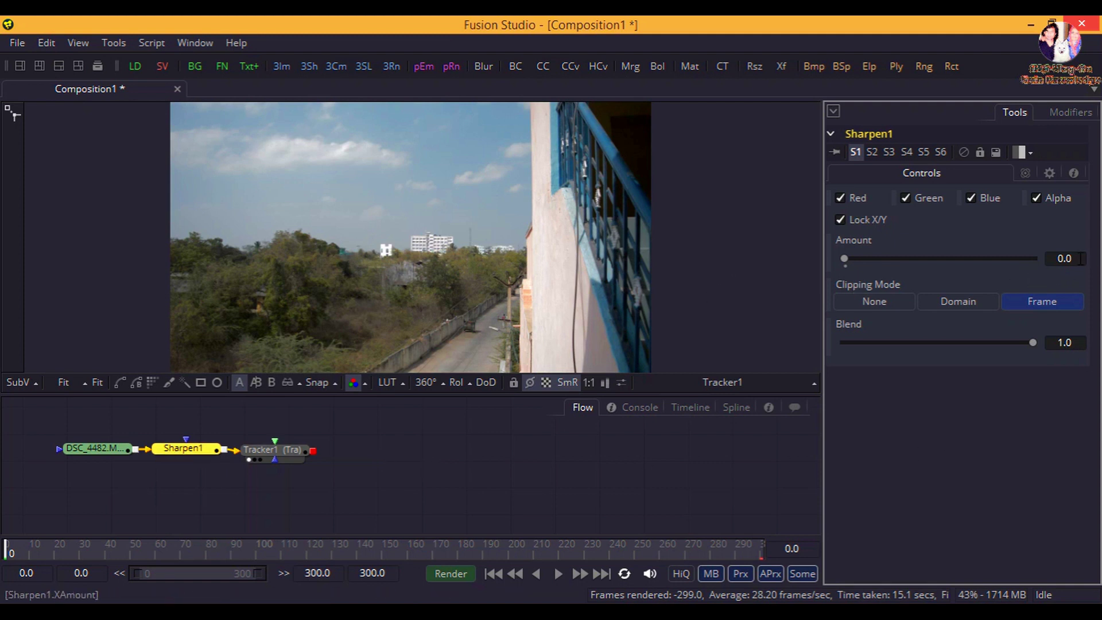
left_click_drag(1035, 343, 784, 343)
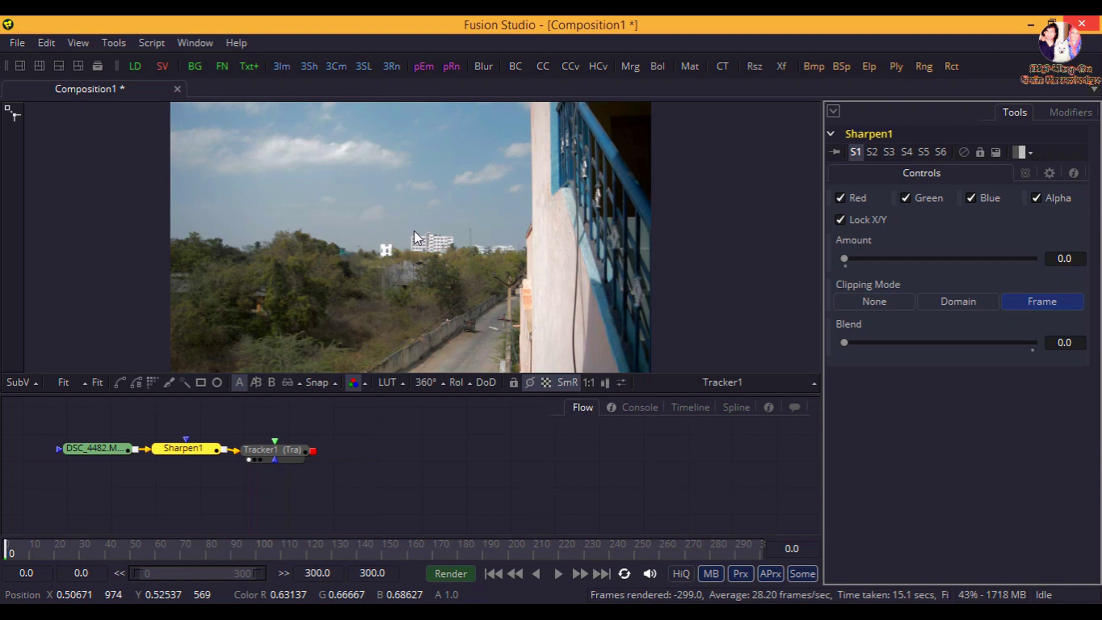
left_click(257, 449)
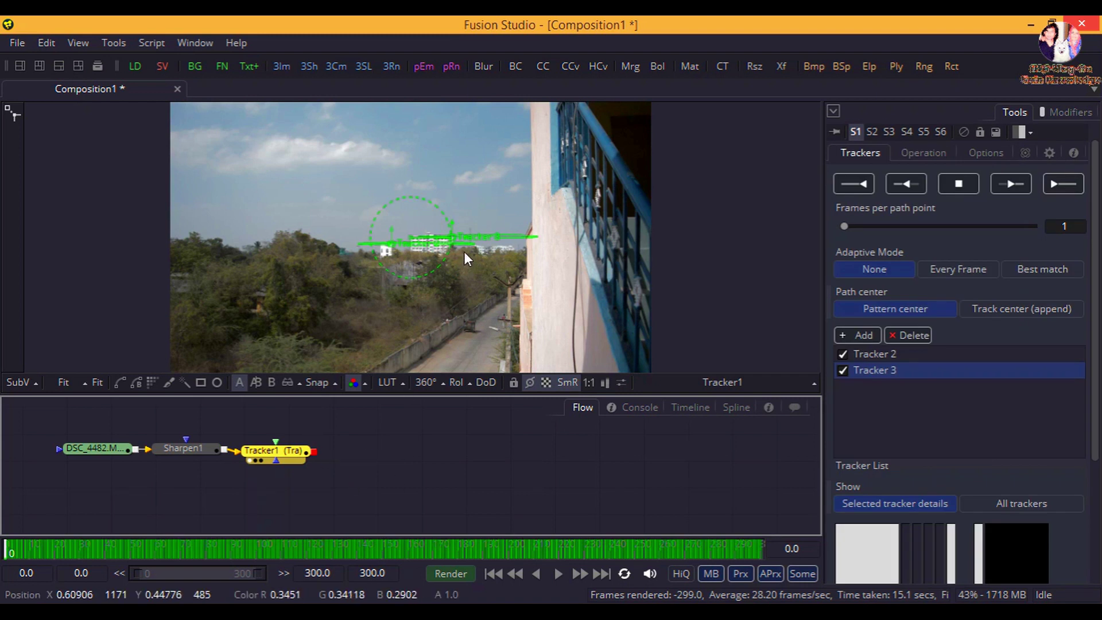
Step: Import the efe video from the desktop into the flow, placing it below the DSC_4482 loader
left_click_drag(398, 451, 441, 439)
left_click_drag(354, 21, 588, 40)
left_click_drag(151, 217, 374, 384)
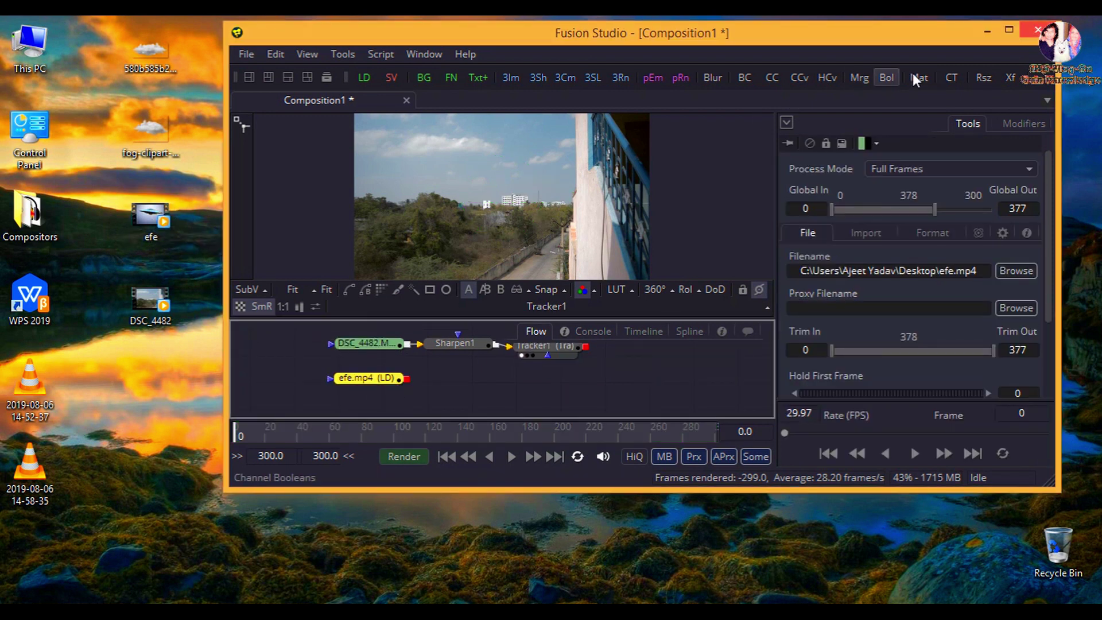
left_click(1006, 32)
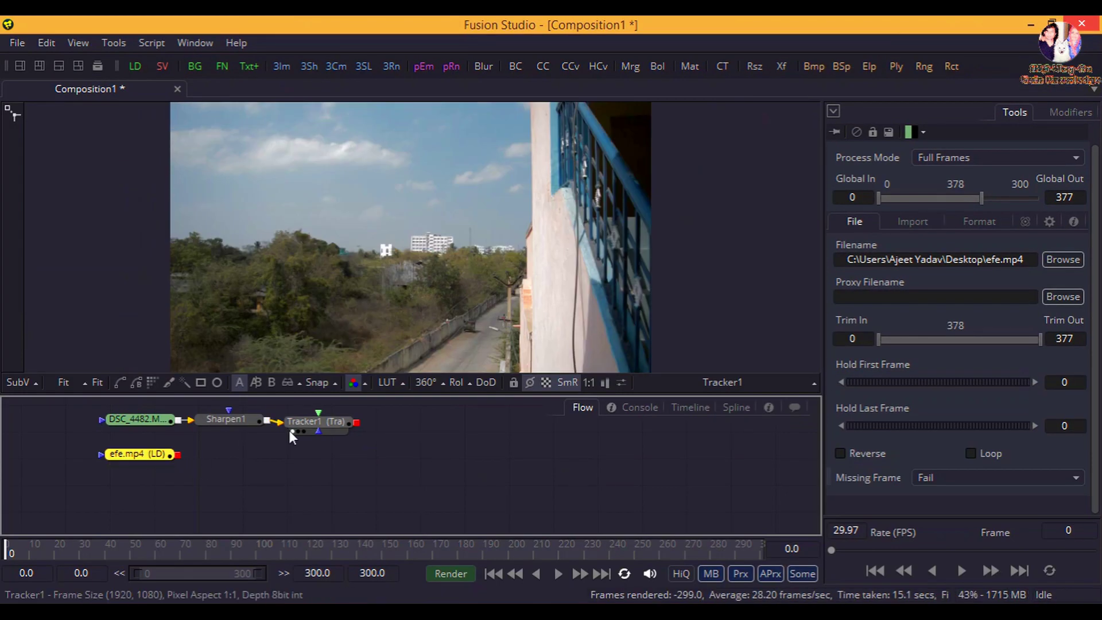
Step: Trim the start of the efe.mp4 clip to frame 75
left_click(837, 338)
type("75")
key("Tab")
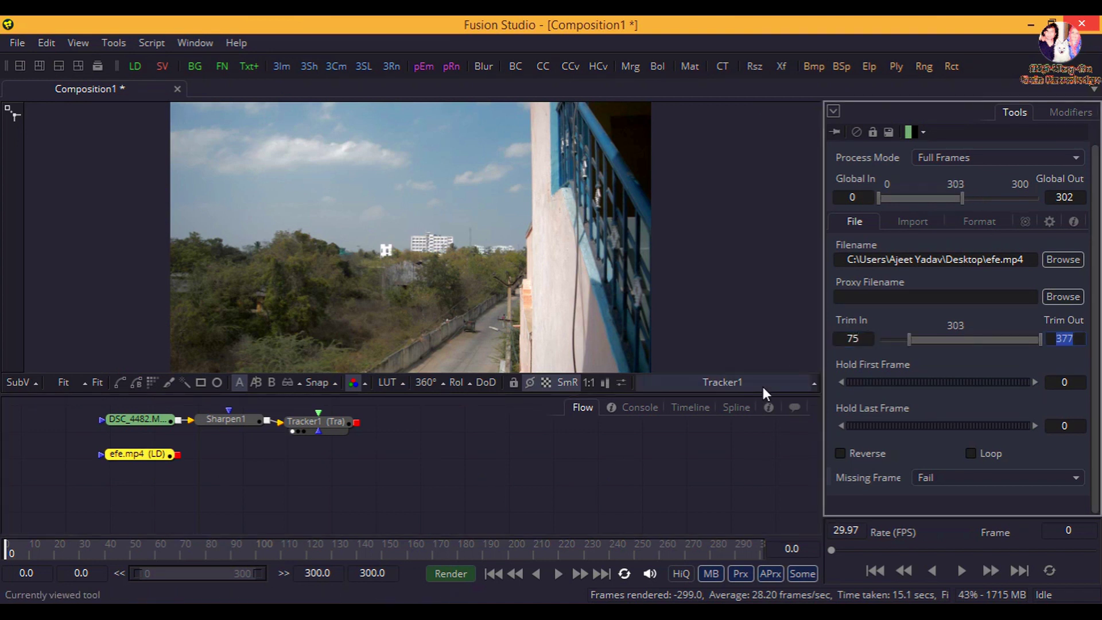
Step: View the efe.mp4 clip, play it back, and return to frame 0
left_click(149, 456)
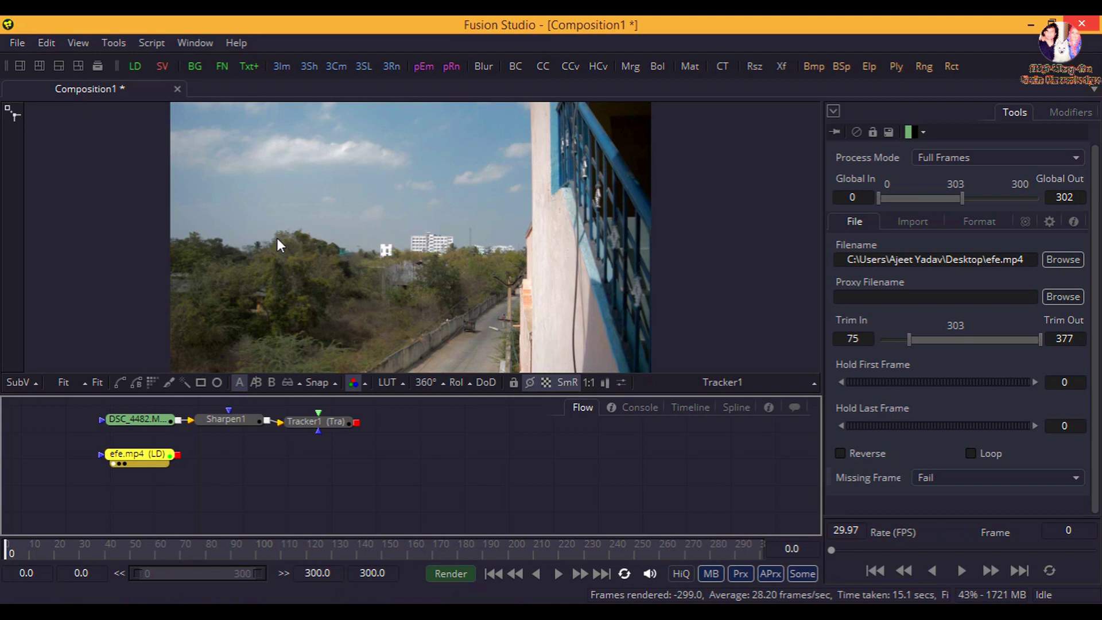
left_click(563, 573)
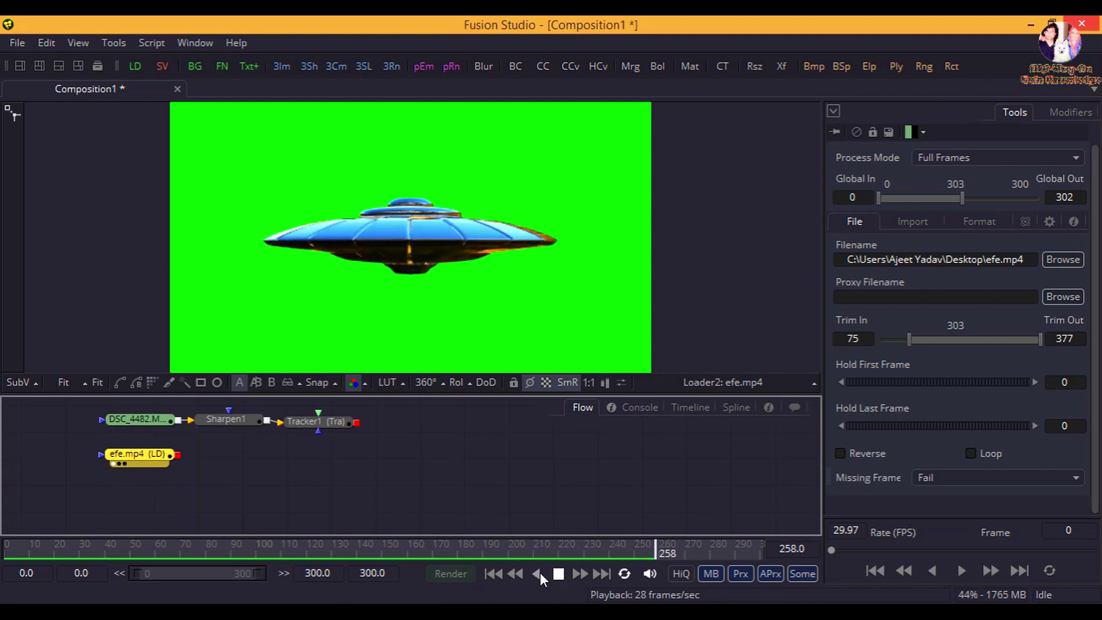
left_click(556, 574)
left_click(493, 574)
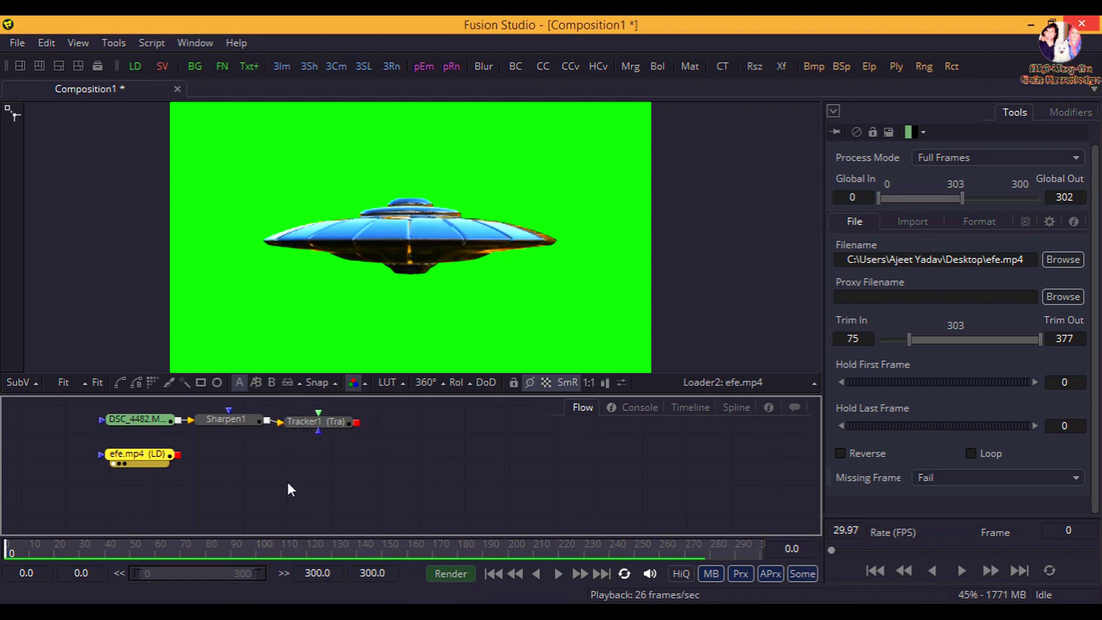
Step: Add a Clean Plate node after efe.mp4 and sample the green background with the Ranges method
key("ctrl+space")
type("cle")
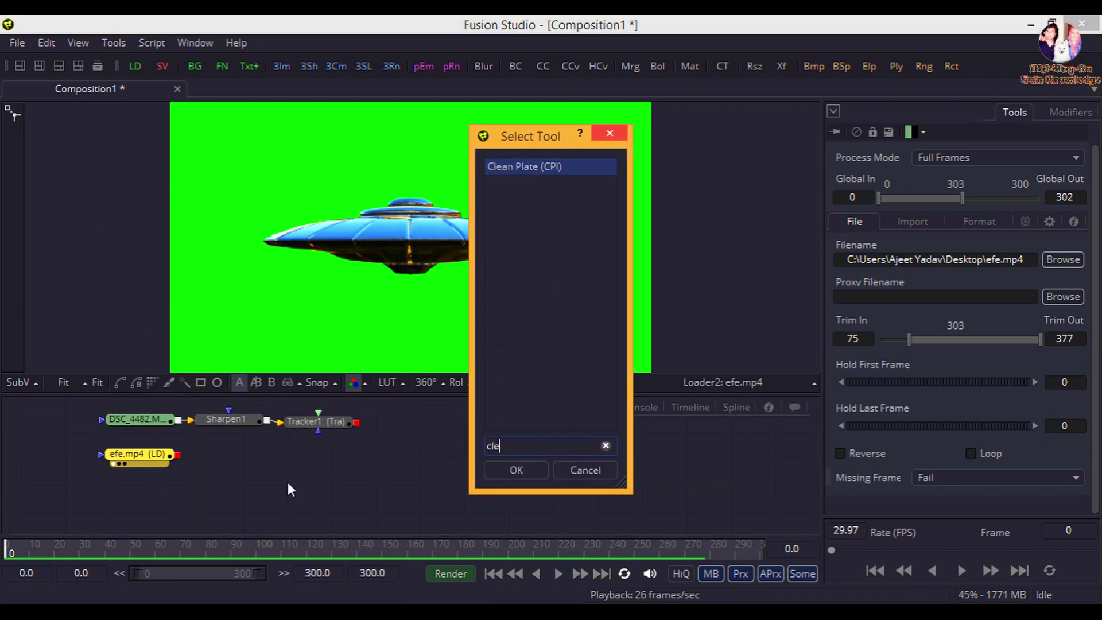
key("Return")
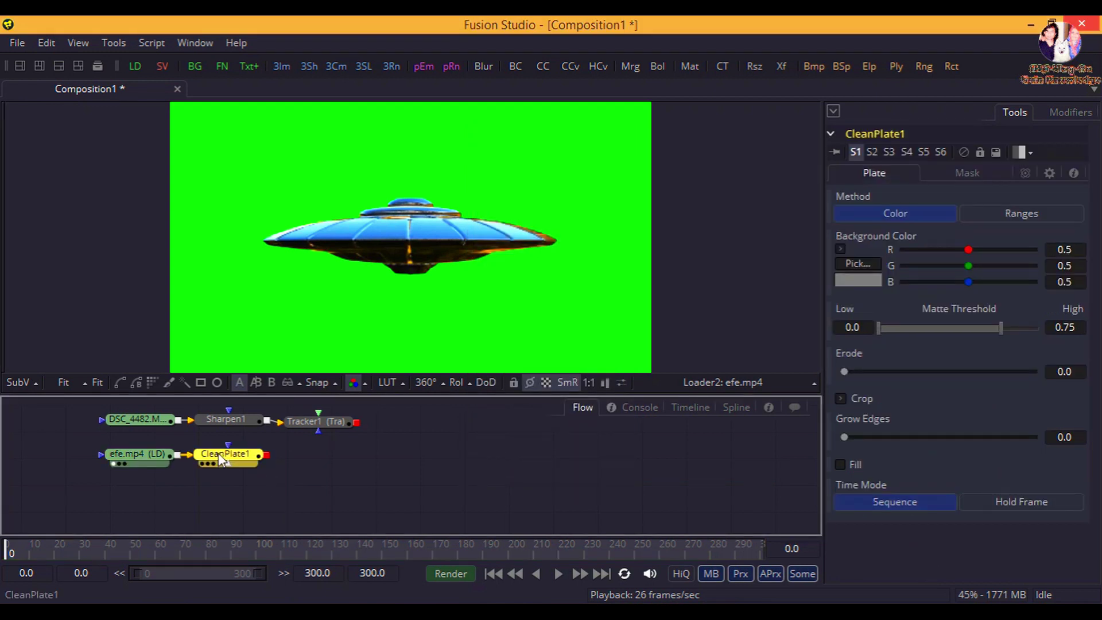
left_click(1046, 214)
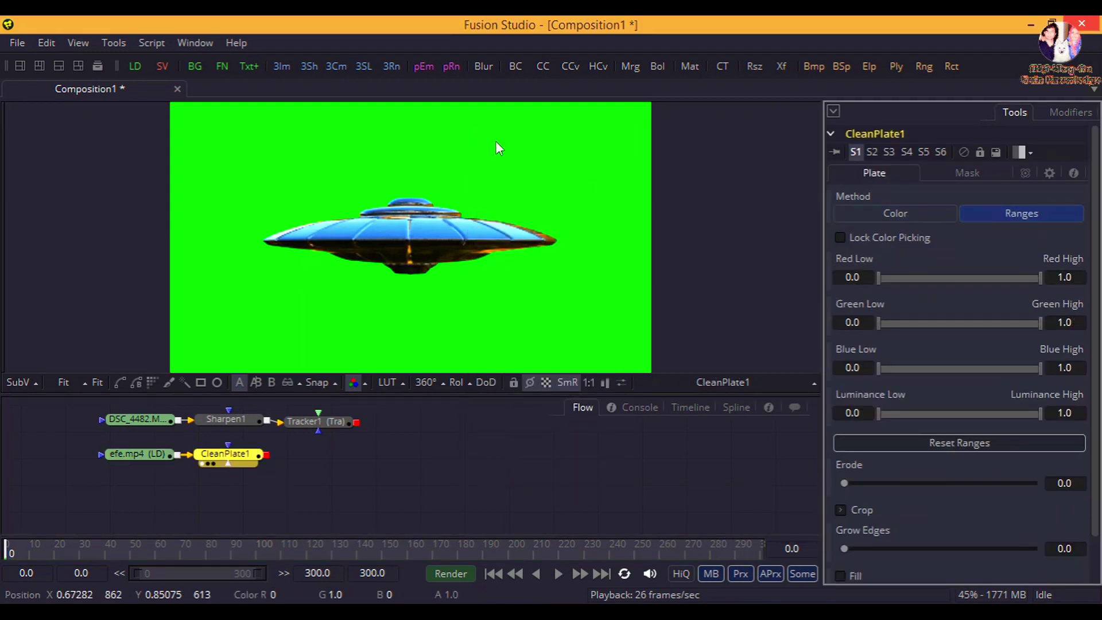
left_click(582, 180)
Step: Set the clean plate's erode to about 0.0031 and grow edges to about 0.0718, and enable Fill
left_click_drag(863, 483, 868, 485)
scroll(869, 494, "down", 1)
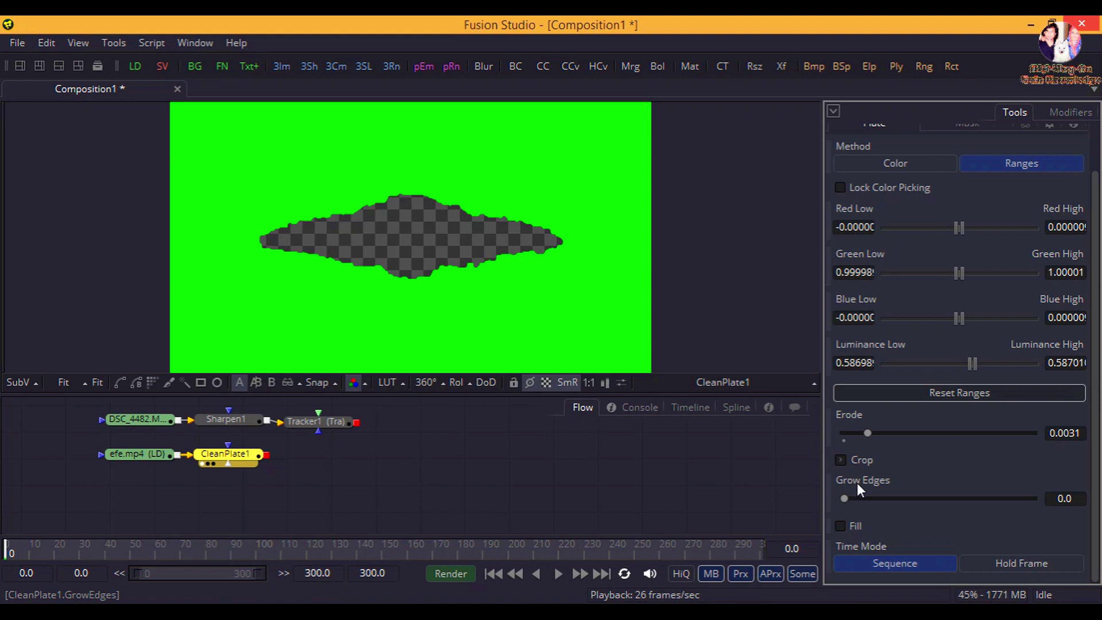
left_click_drag(844, 498, 911, 500)
left_click(841, 528)
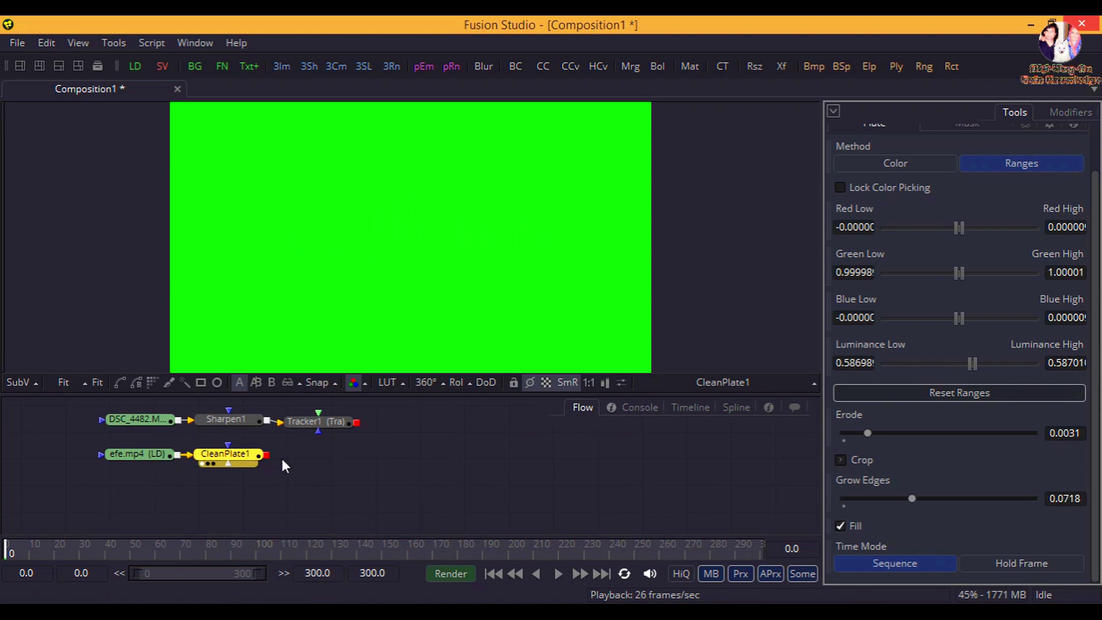
Step: Add a Blur node after CleanPlate1 with a blur size of 14.5
key("shift+space")
type("blu")
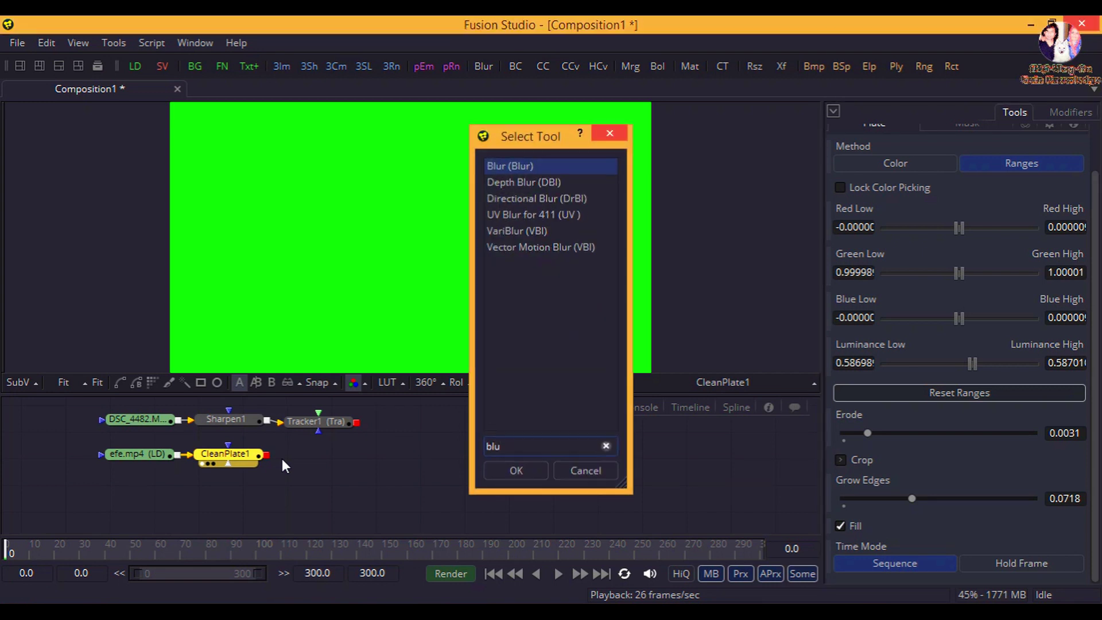
key("Return")
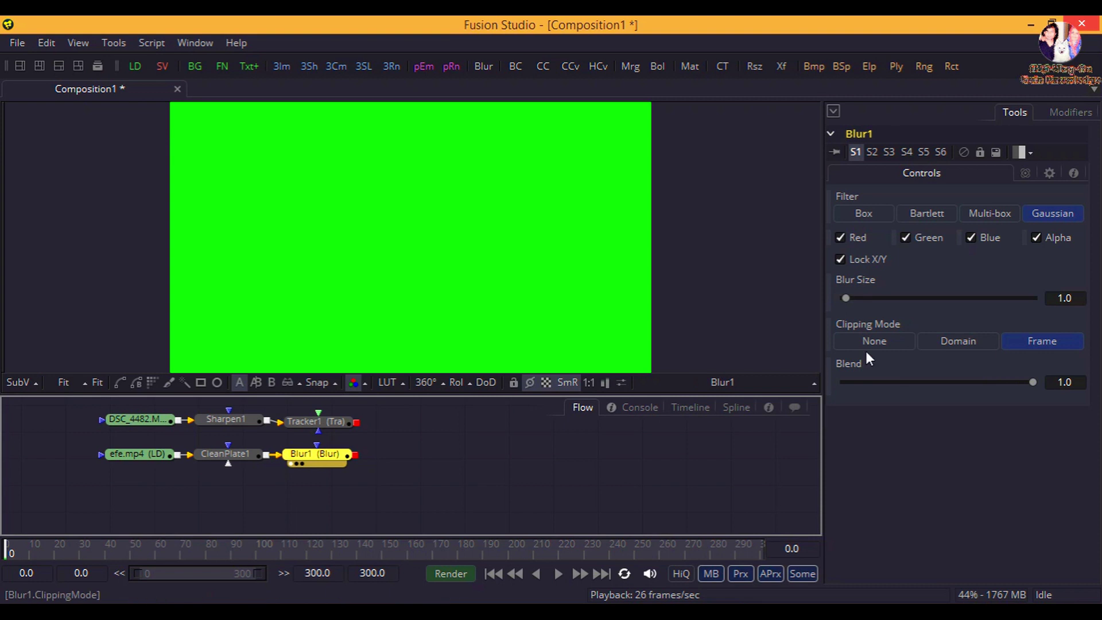
left_click_drag(849, 299, 871, 298)
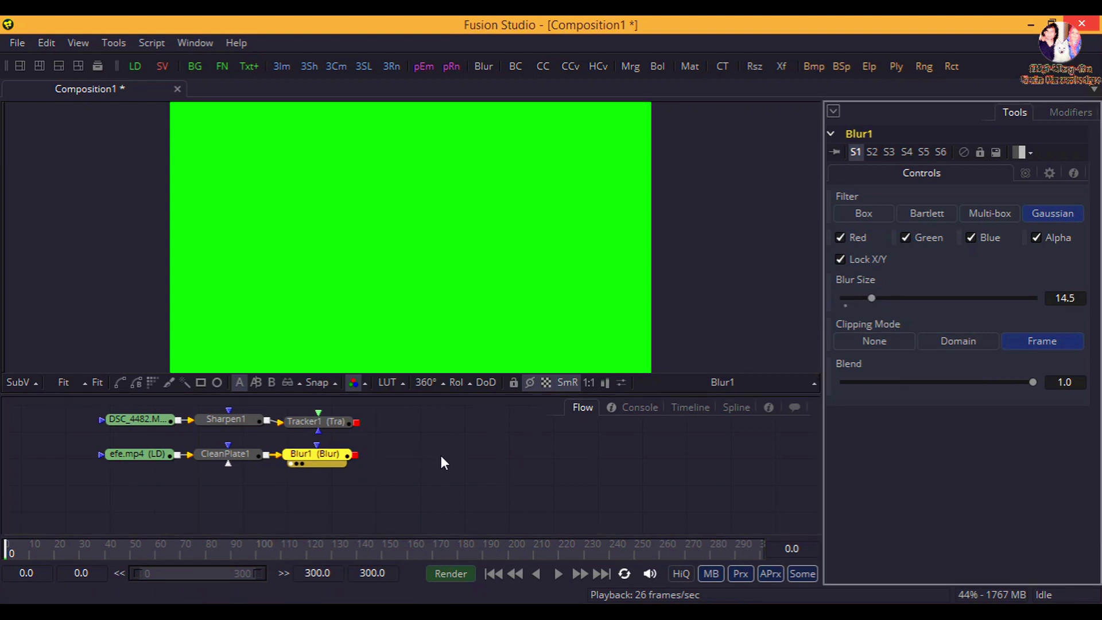
Step: Add a Delta Keyer node after Blur1 and place it farther along the row
key("shift+space")
type("del")
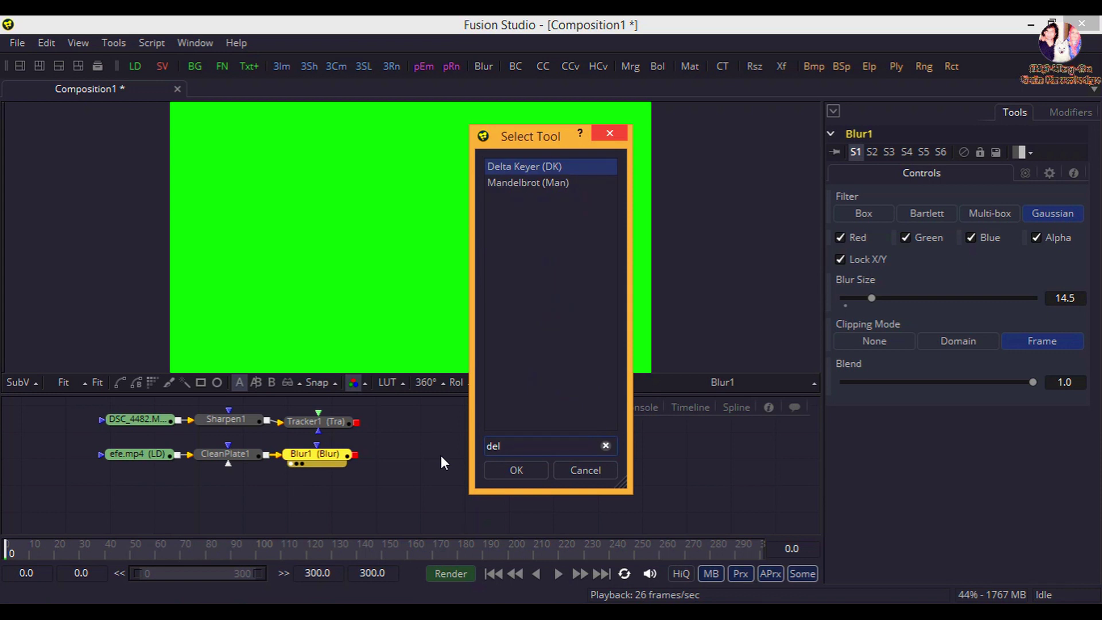
key("Return")
left_click_drag(418, 467, 472, 468)
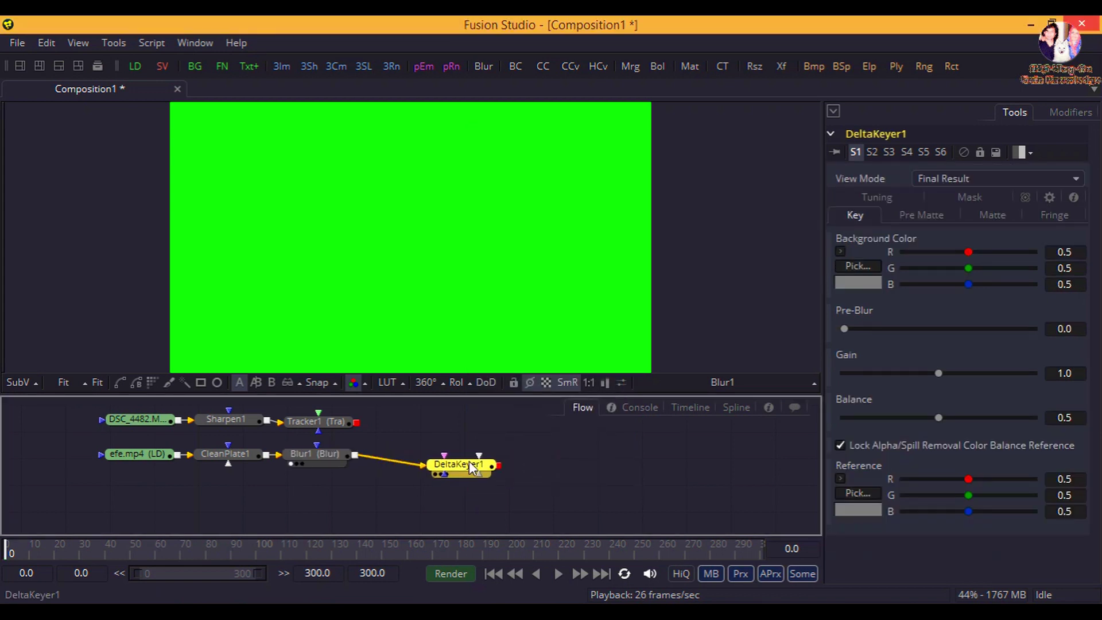
Step: Rewire DeltaKeyer1 with efe.mp4 as its Input and Blur1 as its Clean Plate, and view the keyed result
left_click(414, 464)
left_click_drag(177, 457, 453, 469)
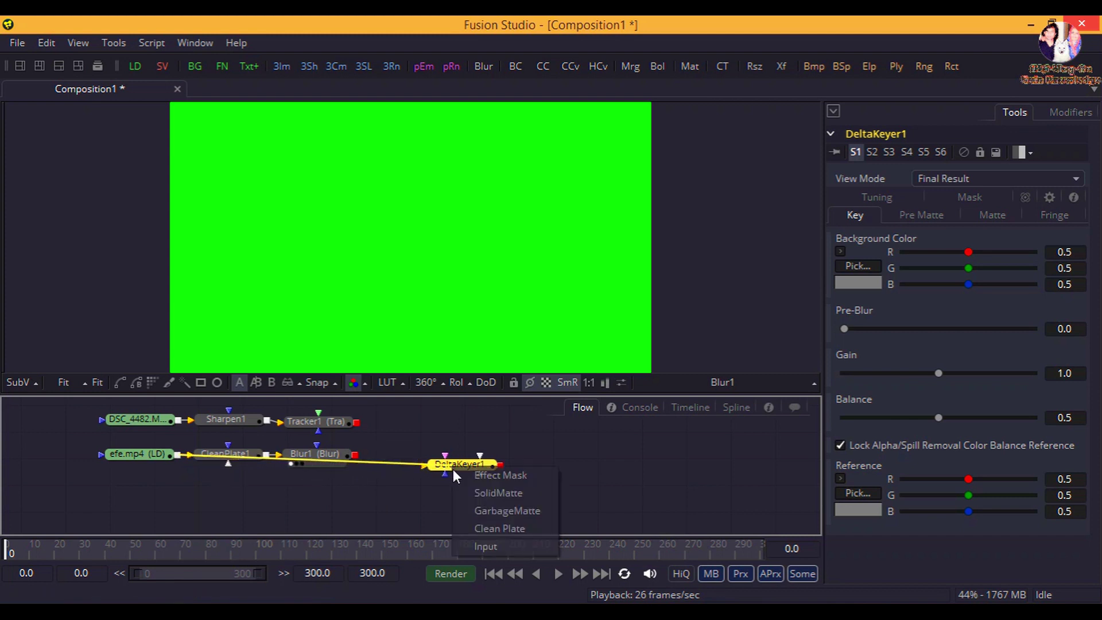
left_click(477, 543)
left_click_drag(356, 455, 445, 462)
left_click(487, 526)
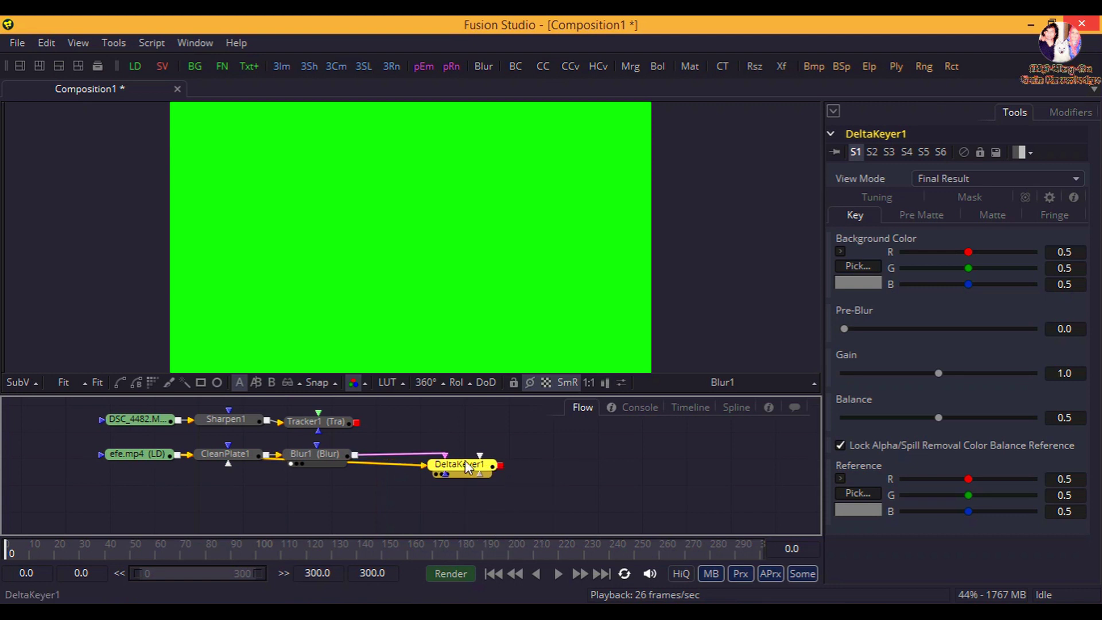
key("1")
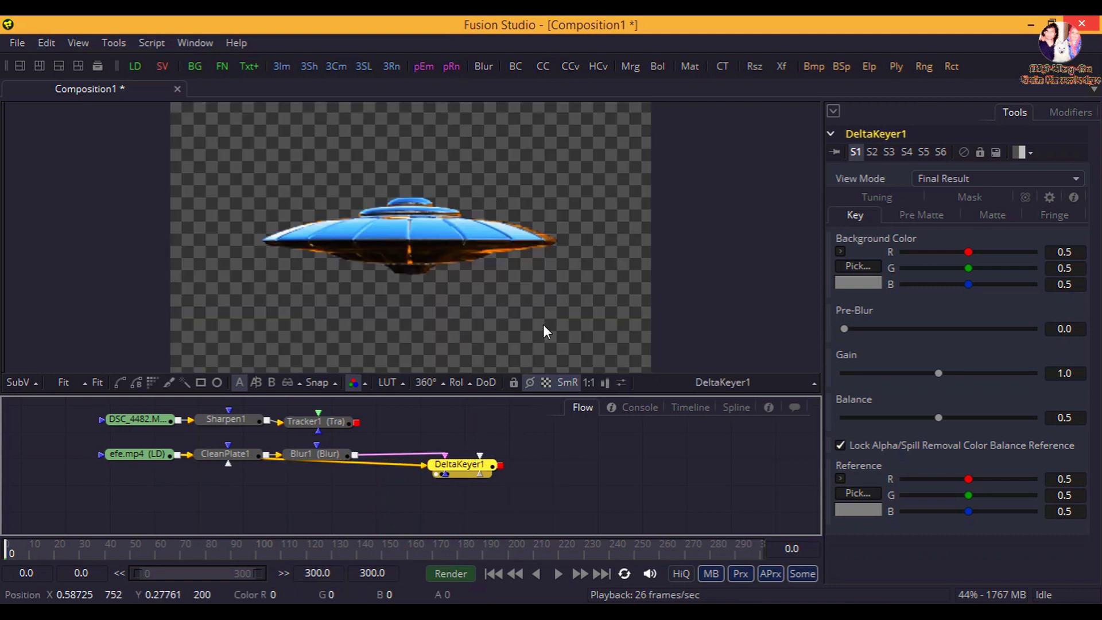
Step: Show the keyer's Matte view, set the matte threshold to 0.057 low and 0.928 high, and Restore Fringe to 0.00017
left_click(983, 181)
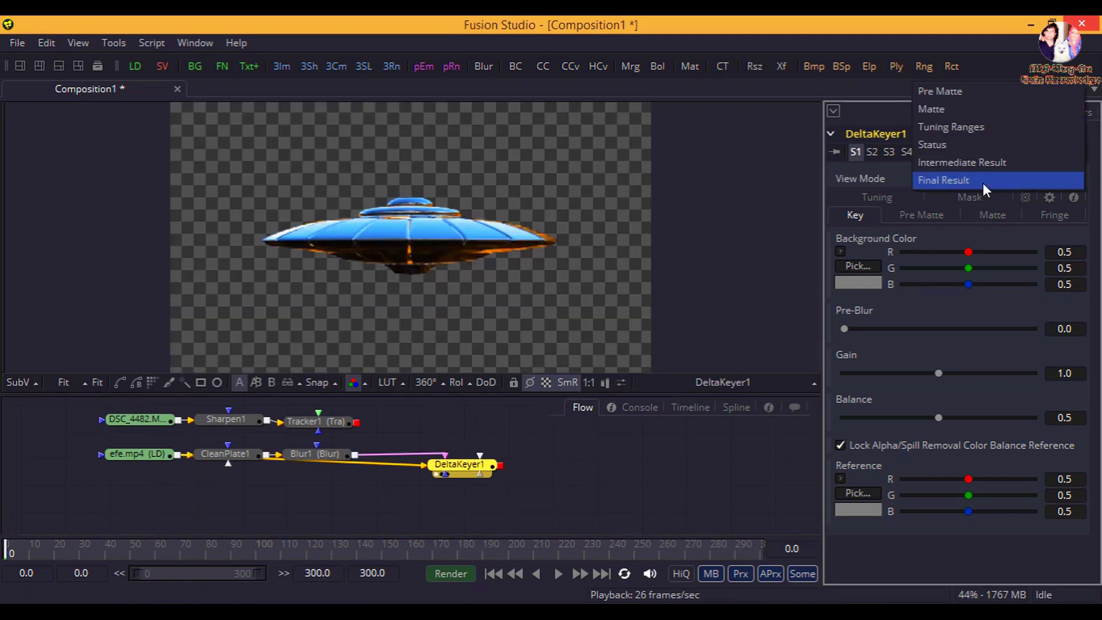
left_click(981, 111)
left_click(992, 215)
left_click_drag(881, 258, 889, 258)
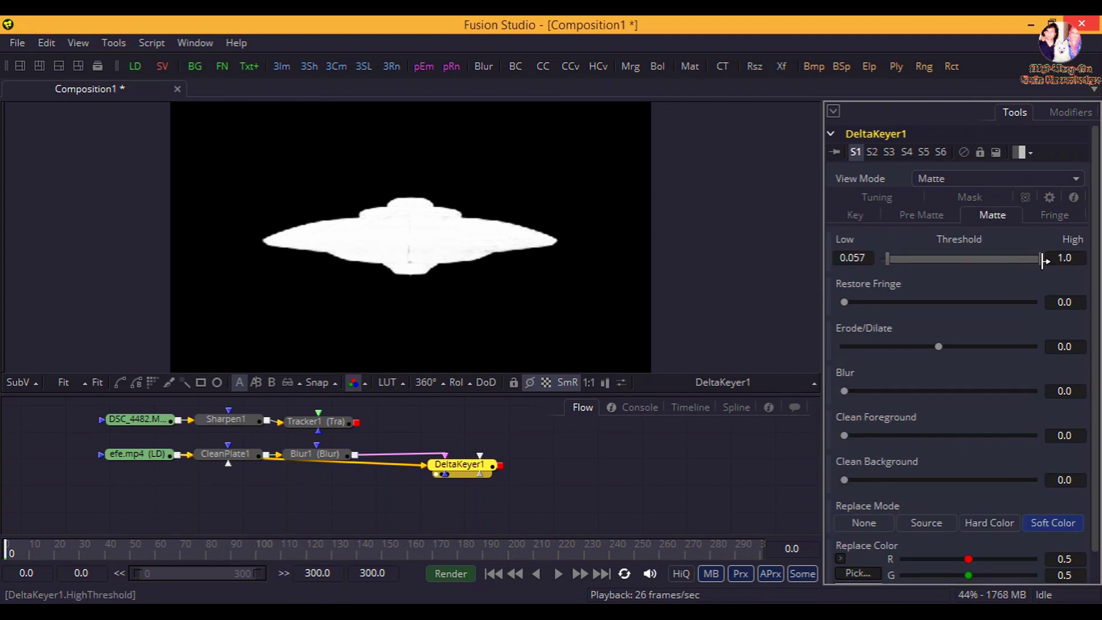
left_click_drag(1043, 260, 1031, 259)
left_click_drag(852, 301, 849, 303)
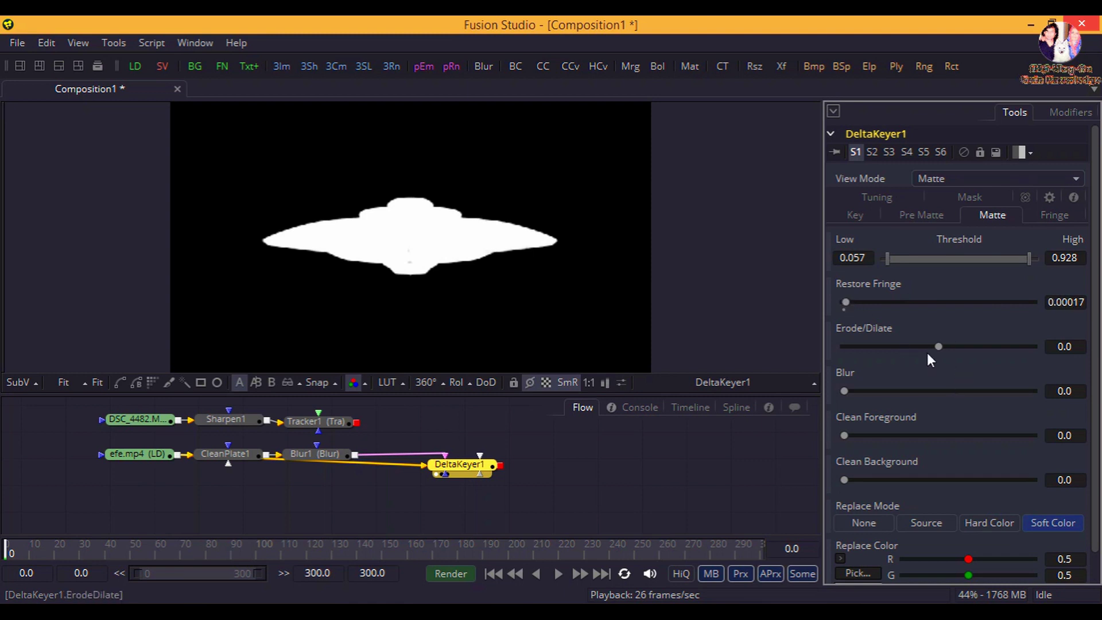
Step: Lower the keyer's Shadows tuning to 0.915
left_click(1046, 215)
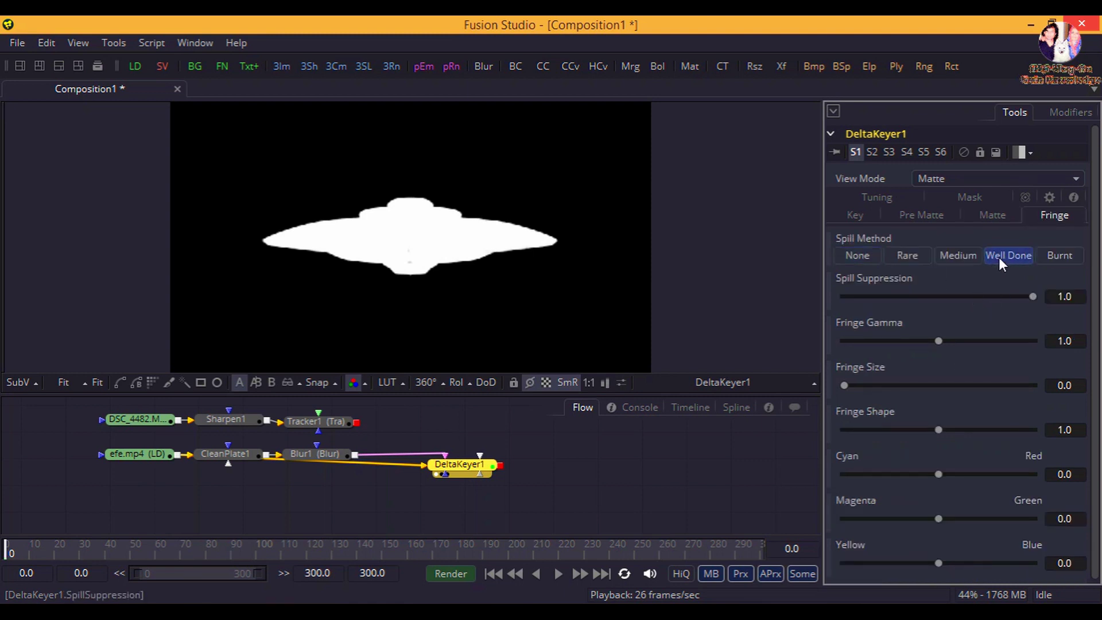
left_click(884, 201)
left_click_drag(937, 534, 930, 535)
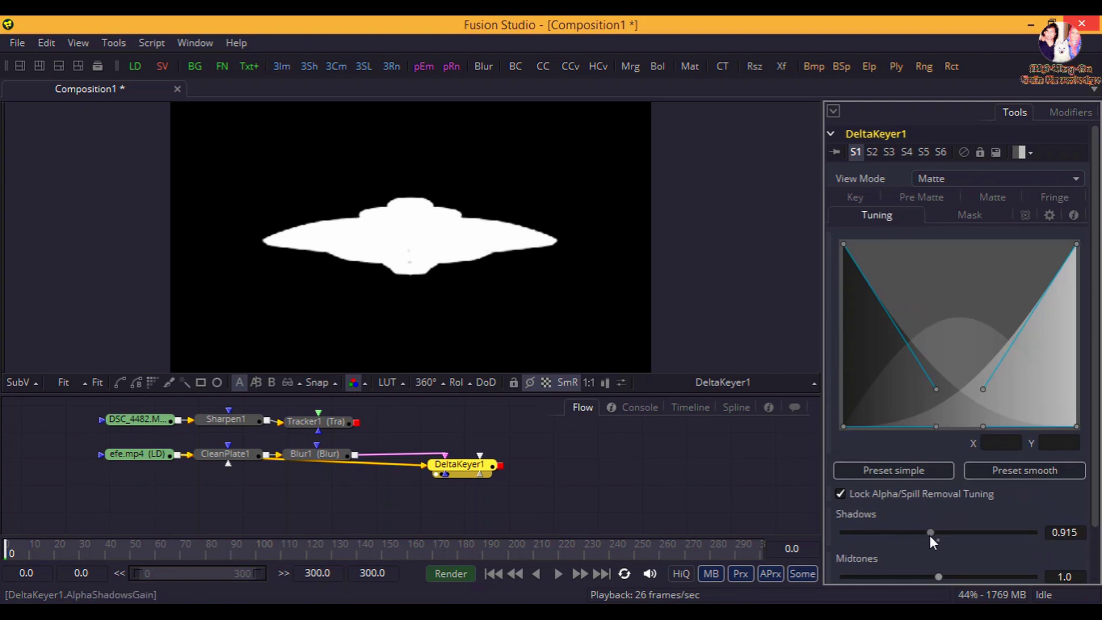
Step: Set the keyer's Pre Matte soft range to 0.0017 and its blur to 0.00017
left_click(985, 204)
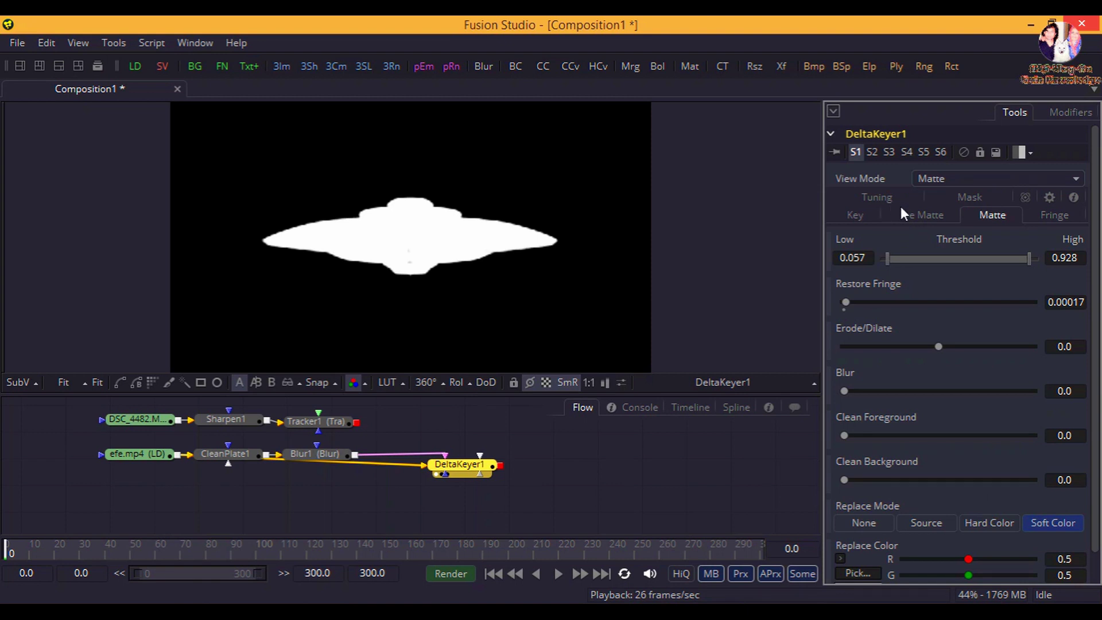
left_click(1055, 217)
left_click(993, 217)
left_click(921, 217)
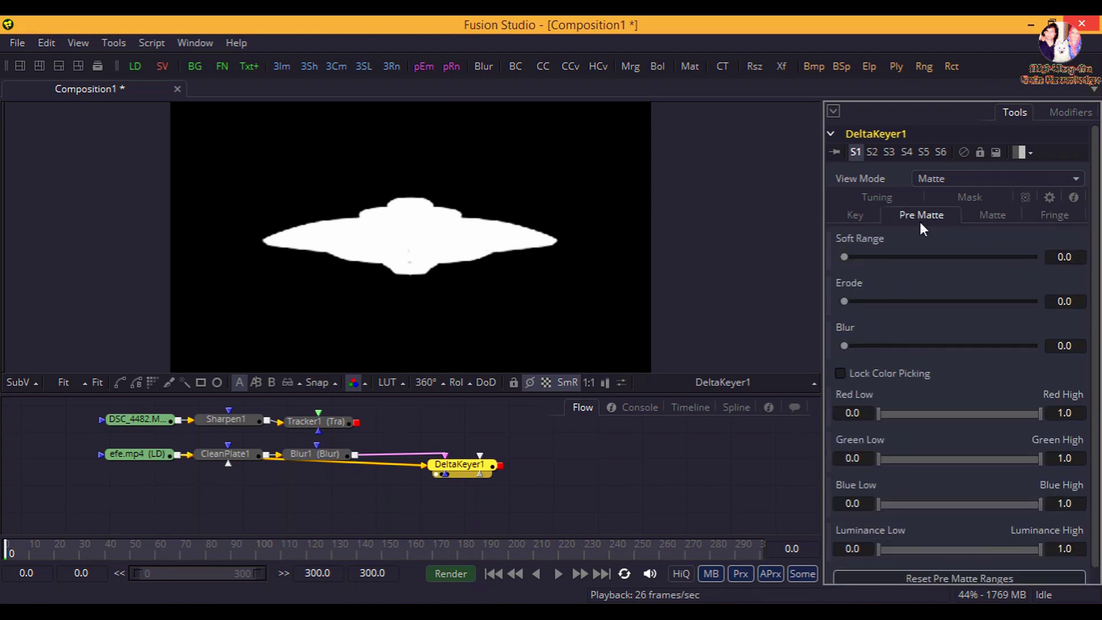
left_click_drag(850, 260, 853, 267)
left_click_drag(849, 345, 851, 349)
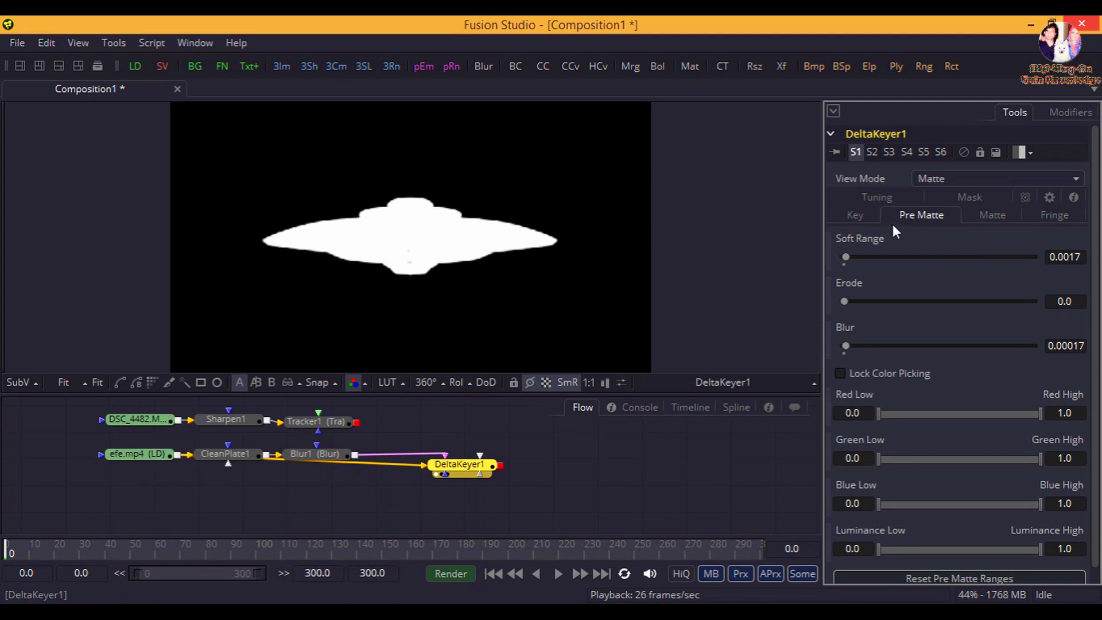
Step: Switch the keyer's view mode back to Final Result and turn off proxy mode
left_click(936, 181)
left_click(953, 252)
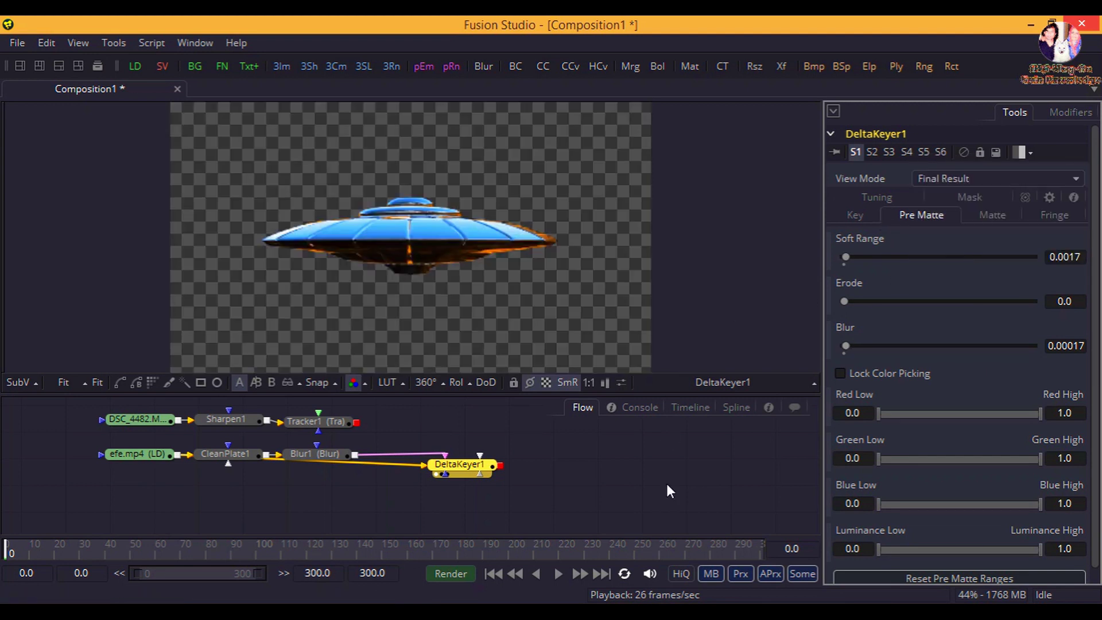
left_click(737, 574)
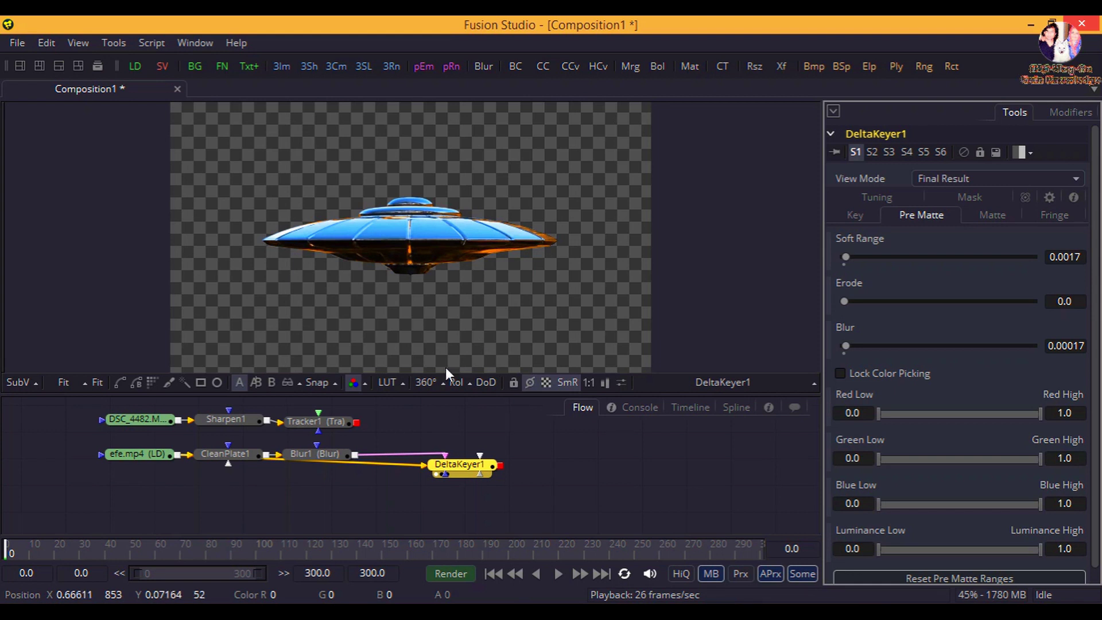
Step: Move the Tracker1 node in the flow past the DeltaKeyer1 node, keeping it selected
left_click_drag(324, 420, 612, 438)
left_click(611, 433)
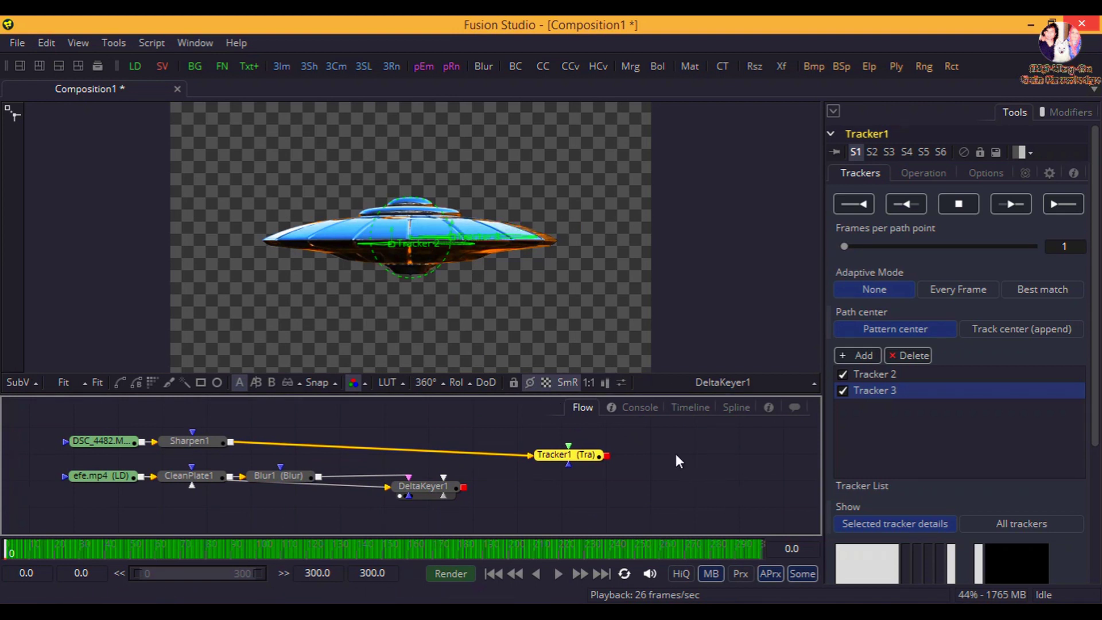
left_click_drag(612, 487, 600, 469)
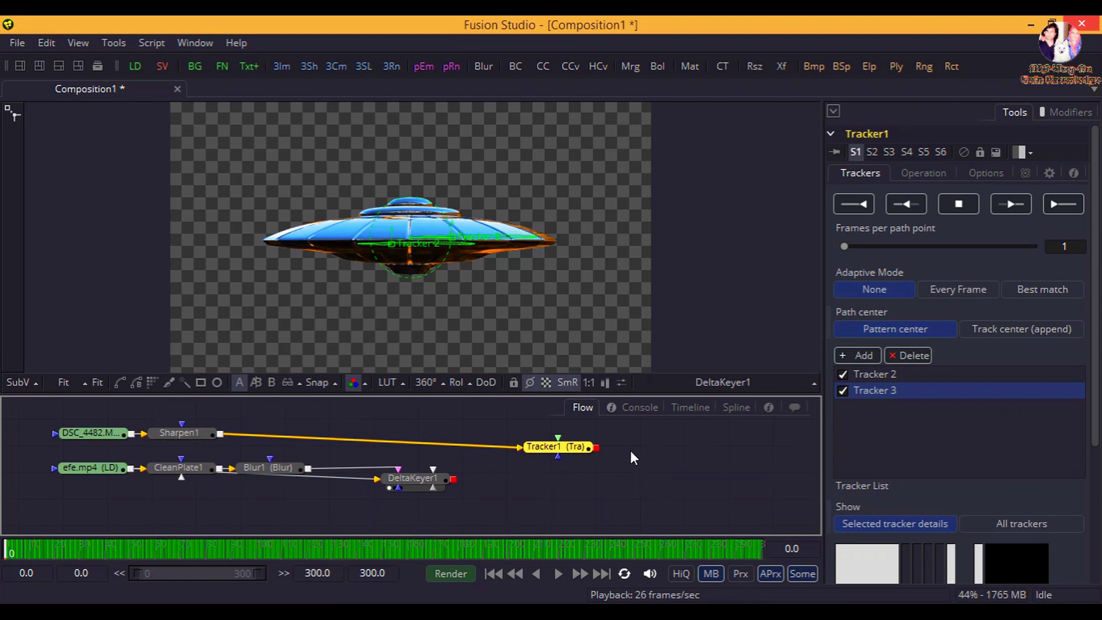
left_click(410, 478)
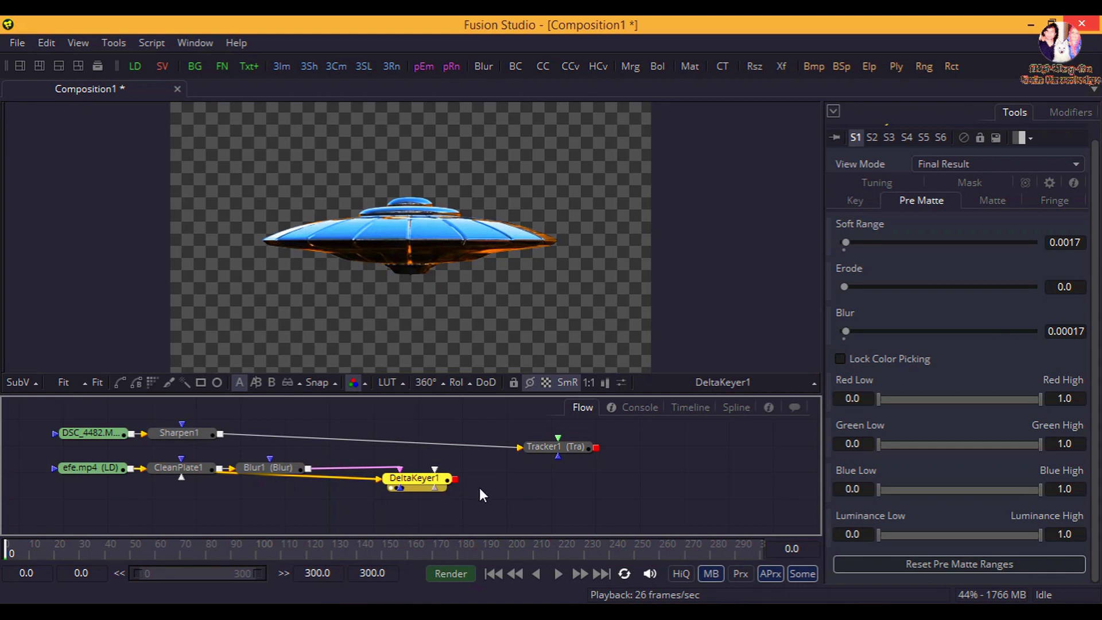
key("shift+space")
type("tra")
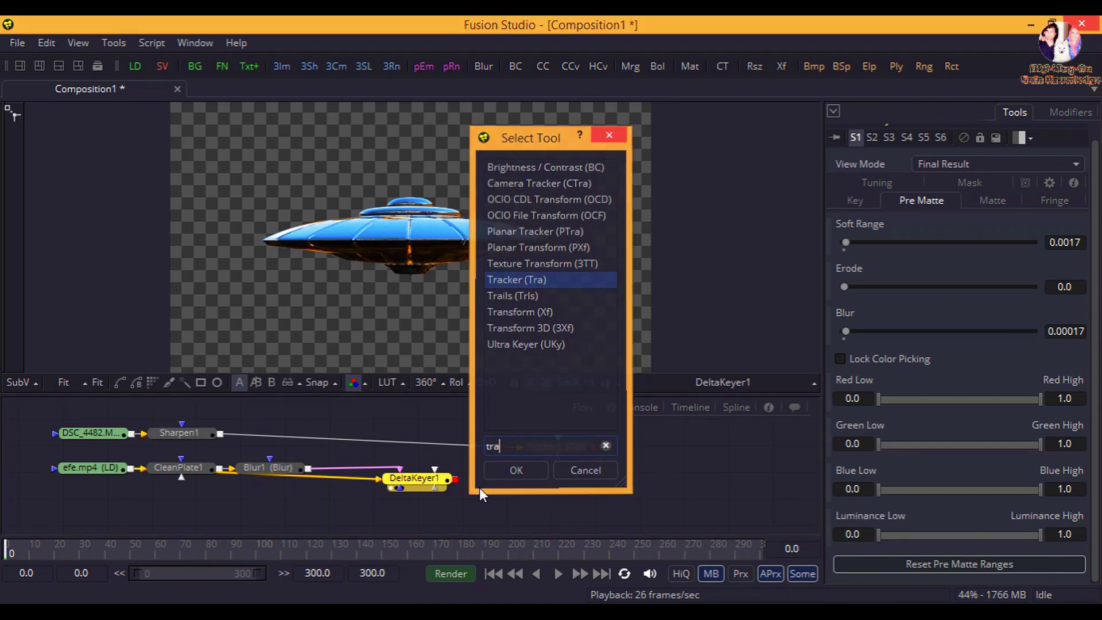
key("Return")
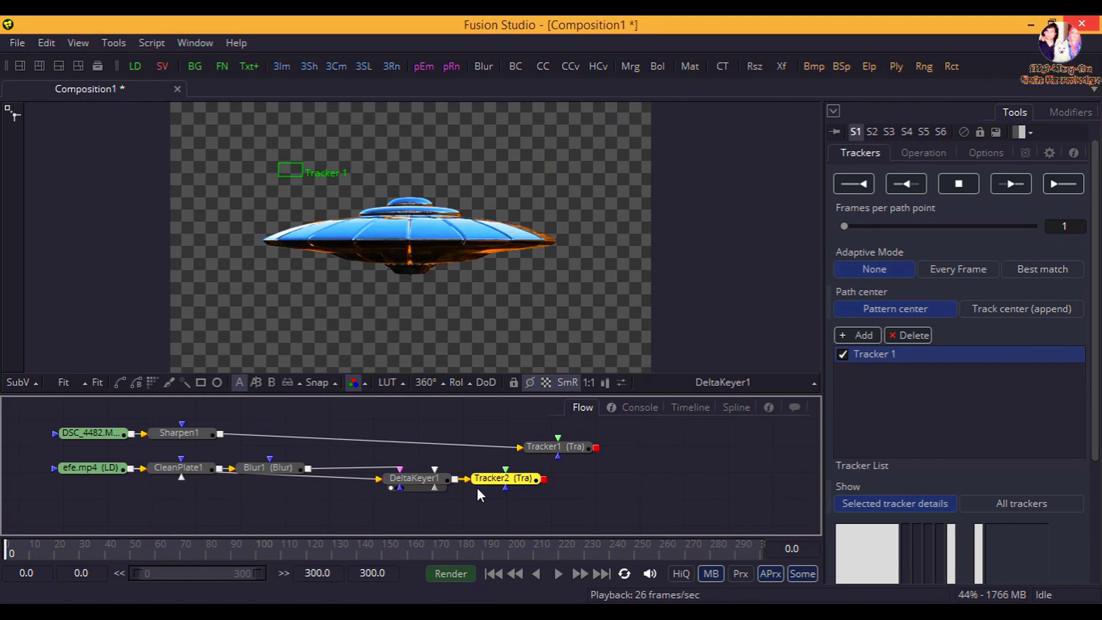
left_click(552, 447)
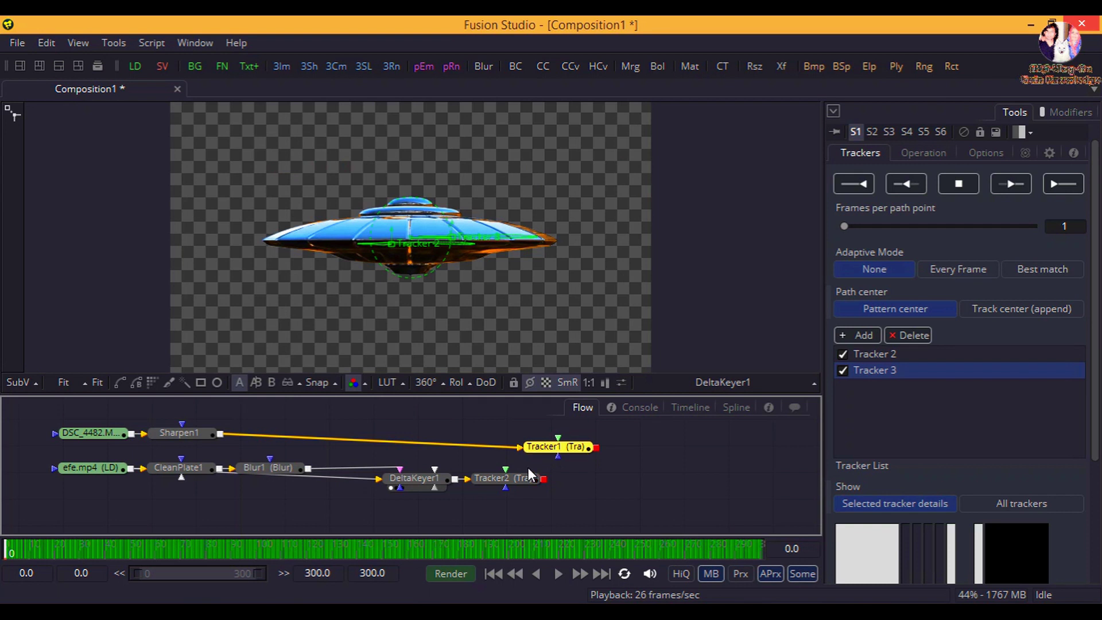
left_click(505, 479)
right_click(510, 479)
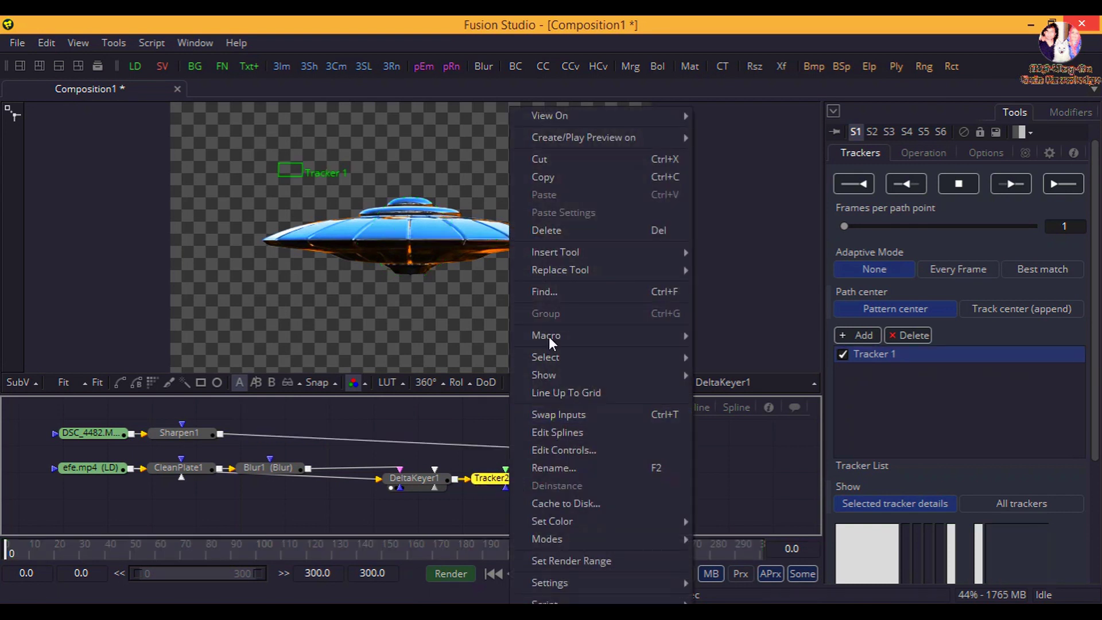
left_click(562, 231)
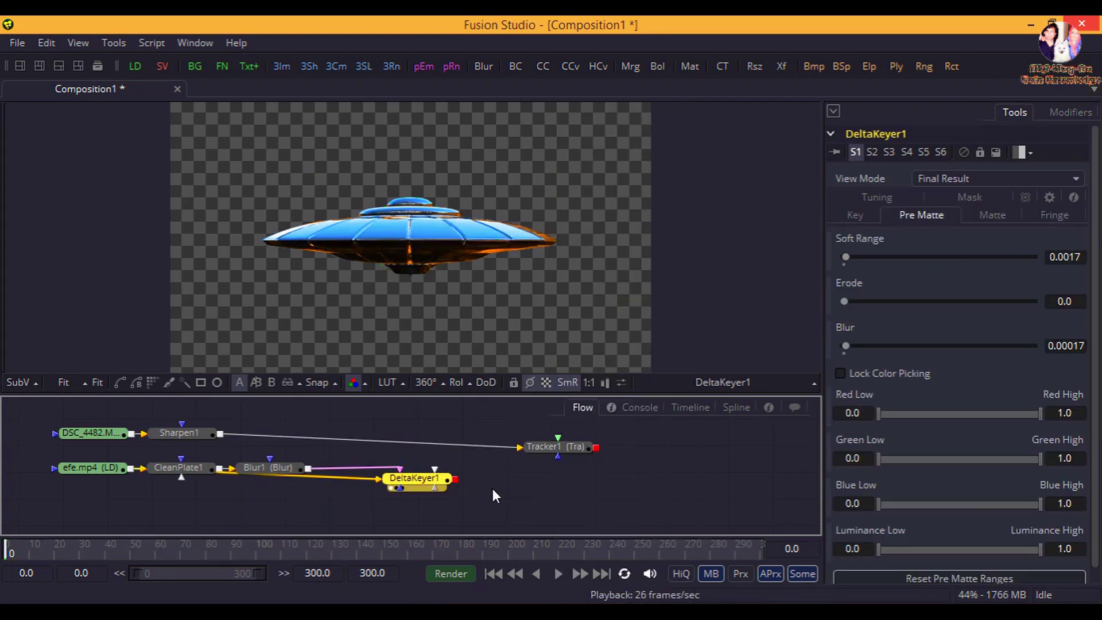
Step: Add a Transform node after DeltaKeyer1 and connect its output to Tracker1's Foreground input
key("shift+space")
type("tran")
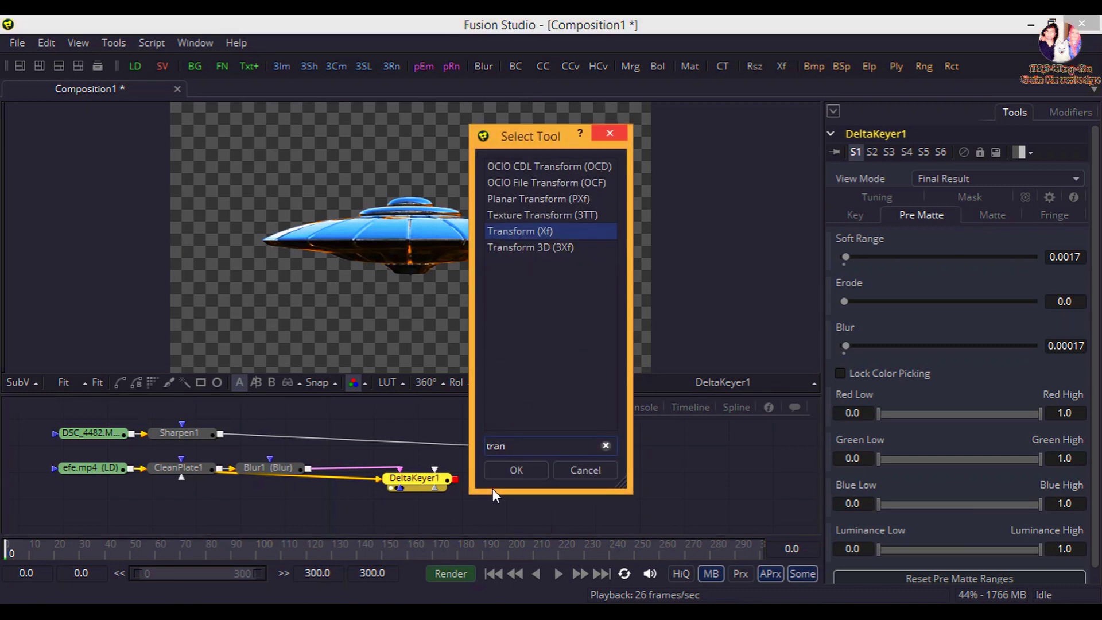
key("Return")
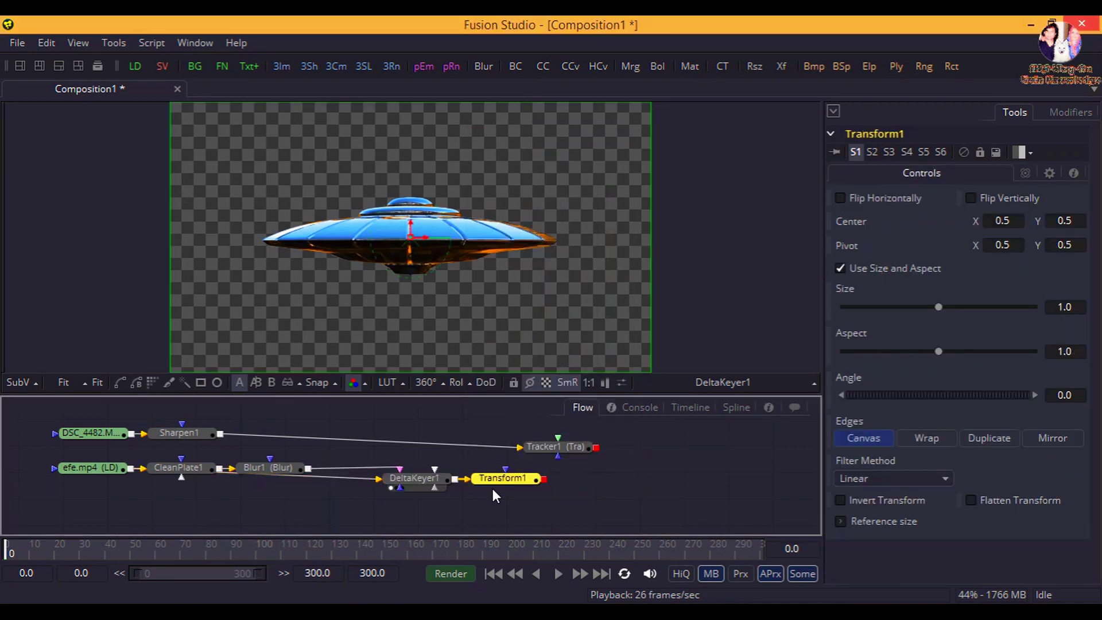
left_click_drag(546, 479, 554, 449)
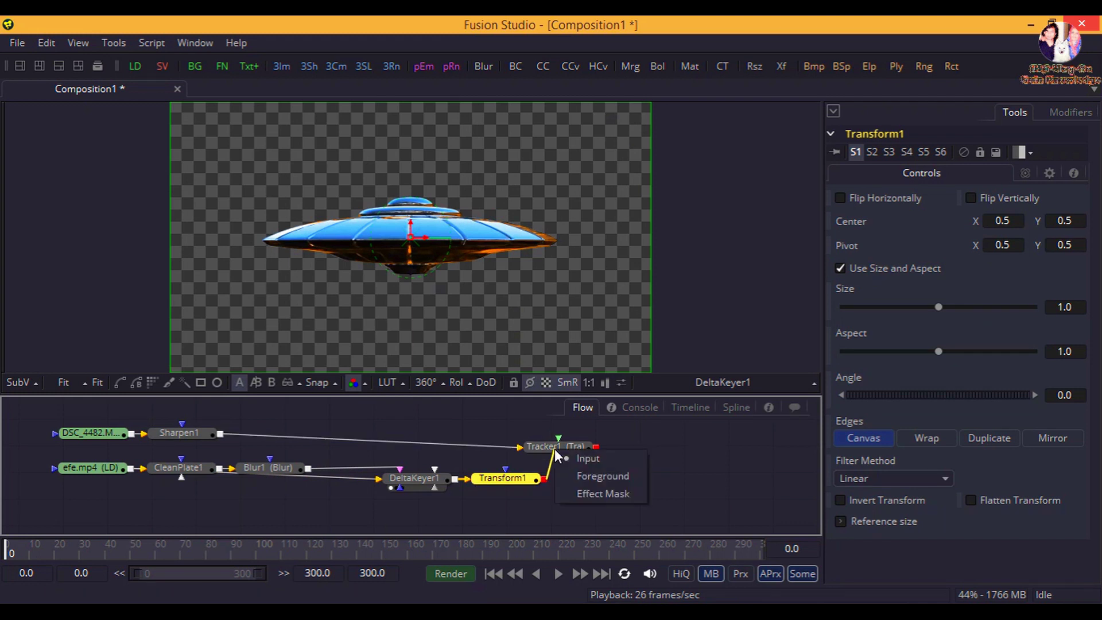
left_click(594, 477)
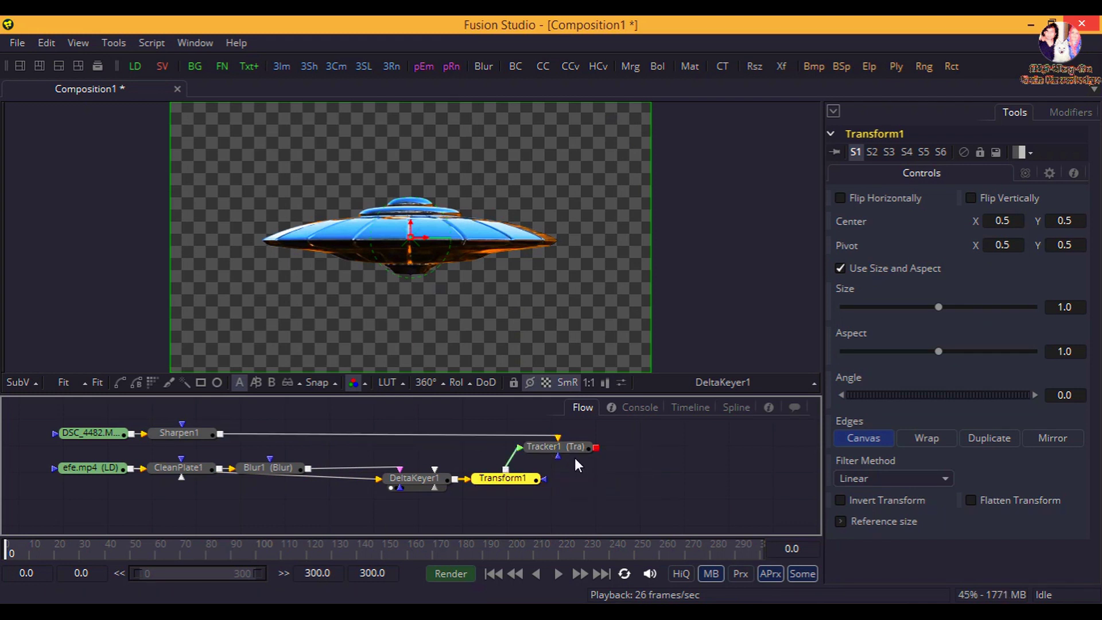
Step: Move Tracker1 further along the flow, display it in the viewer, and set its operation to Match Move
left_click_drag(559, 450, 607, 449)
left_click_drag(693, 471, 628, 475)
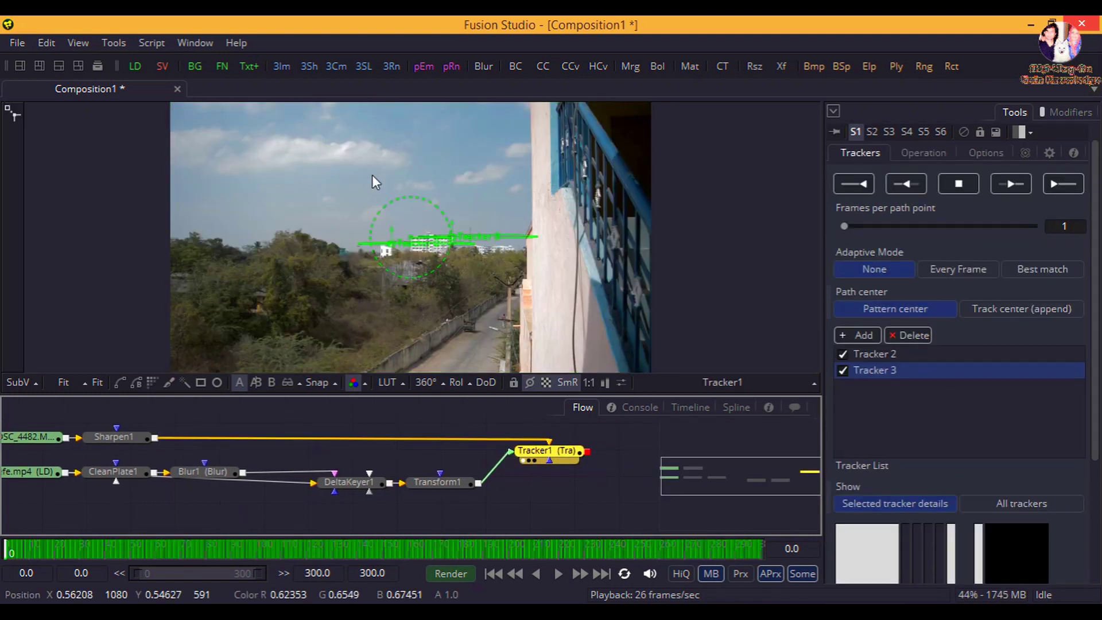
left_click(929, 154)
left_click(1034, 191)
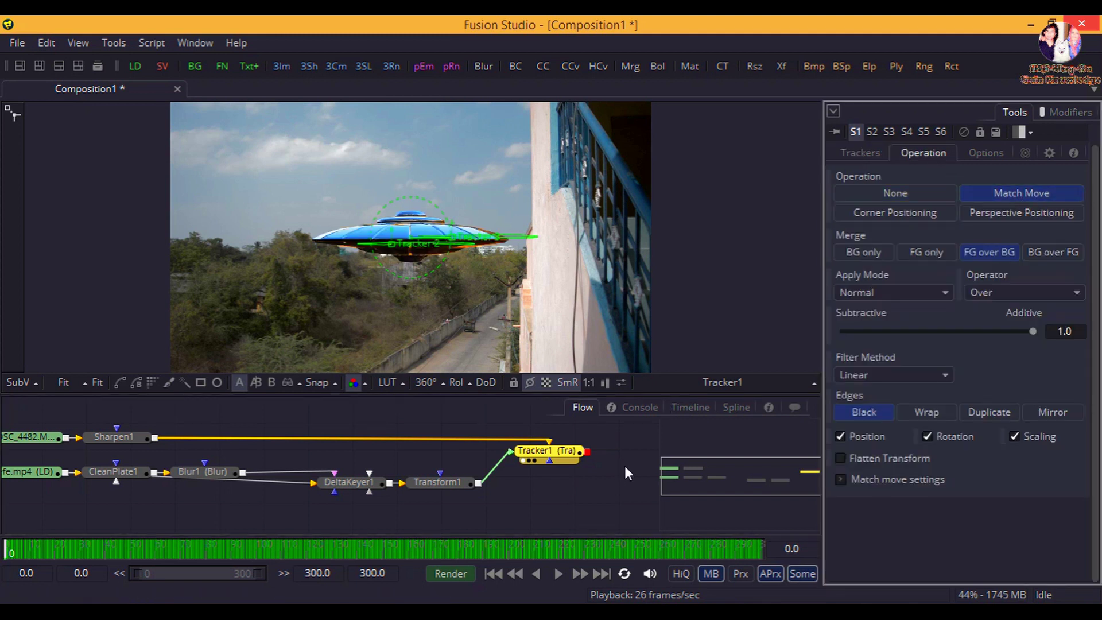
Step: Play back the match-moved UFO composite in proxy mode and return to frame 0
left_click(578, 500)
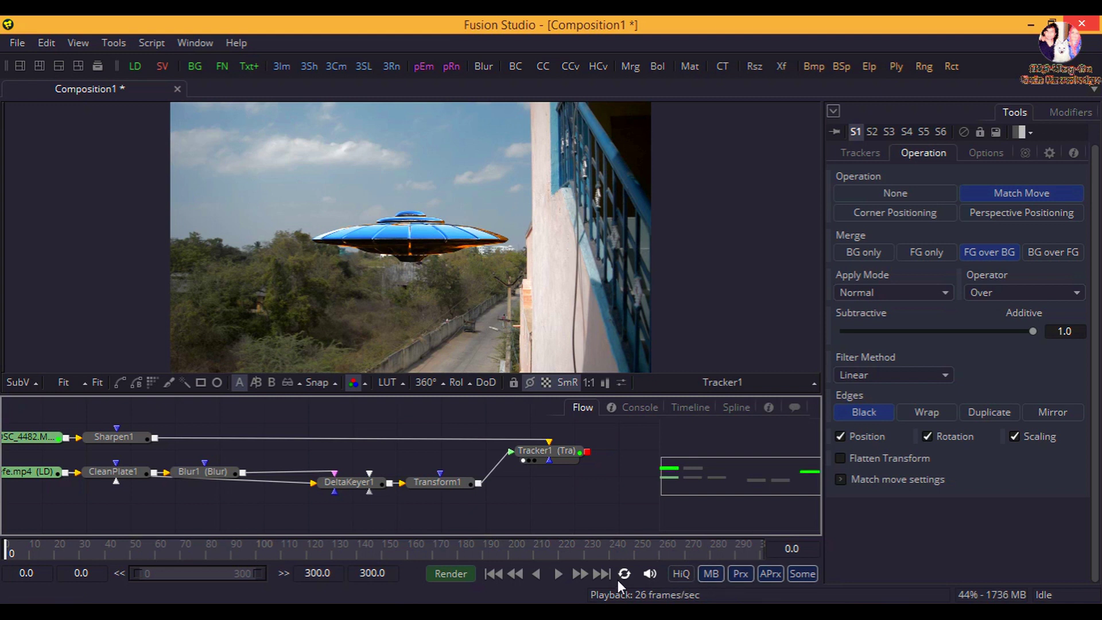
left_click(558, 574)
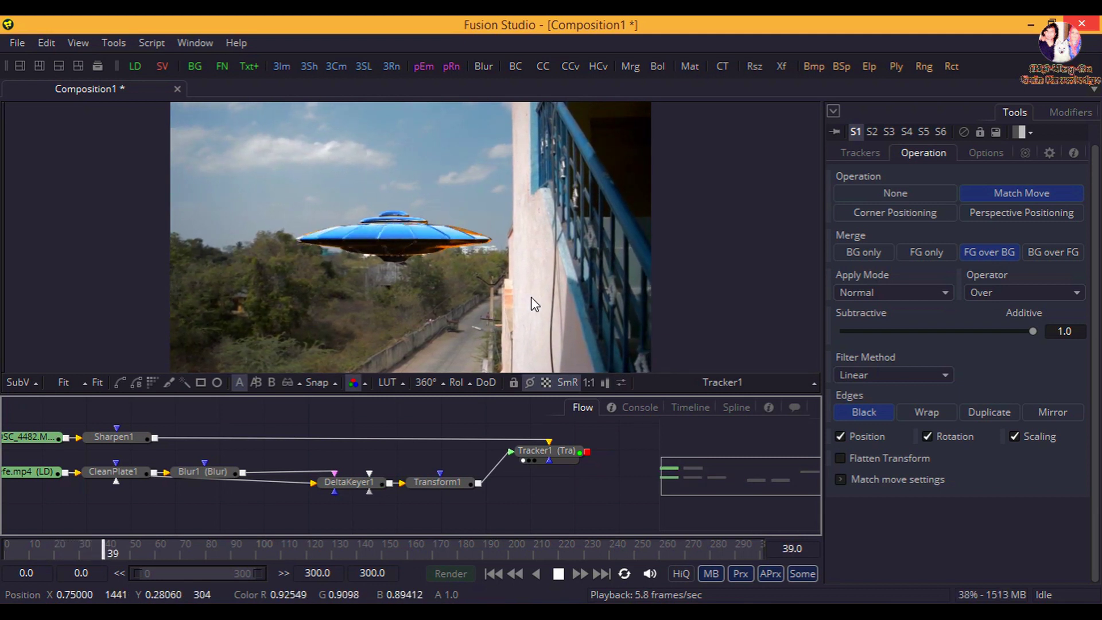
left_click(558, 575)
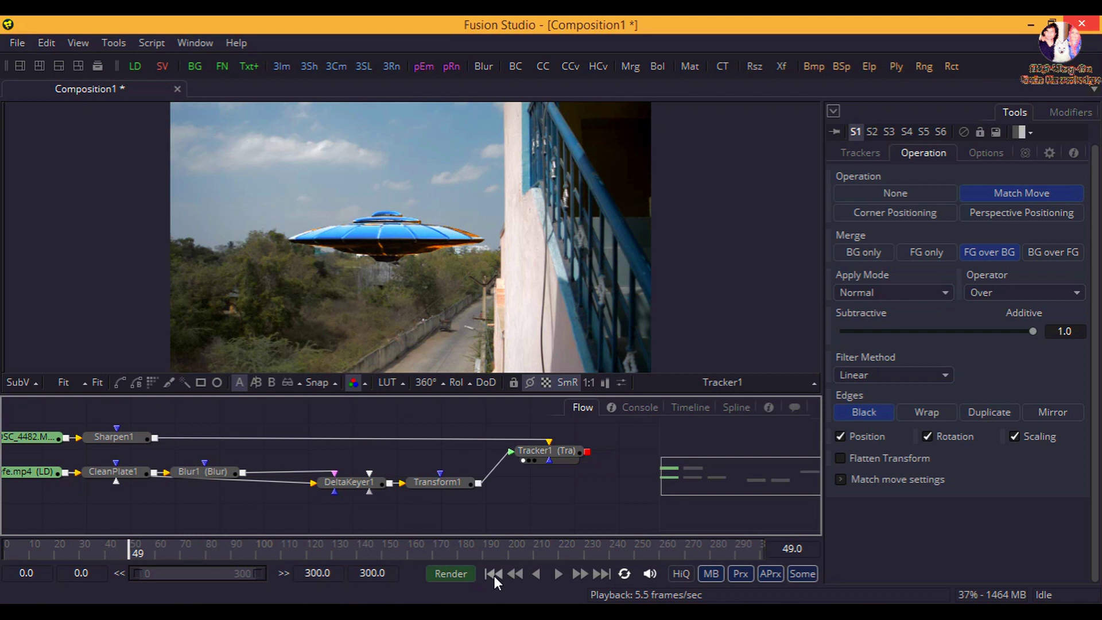
left_click(494, 573)
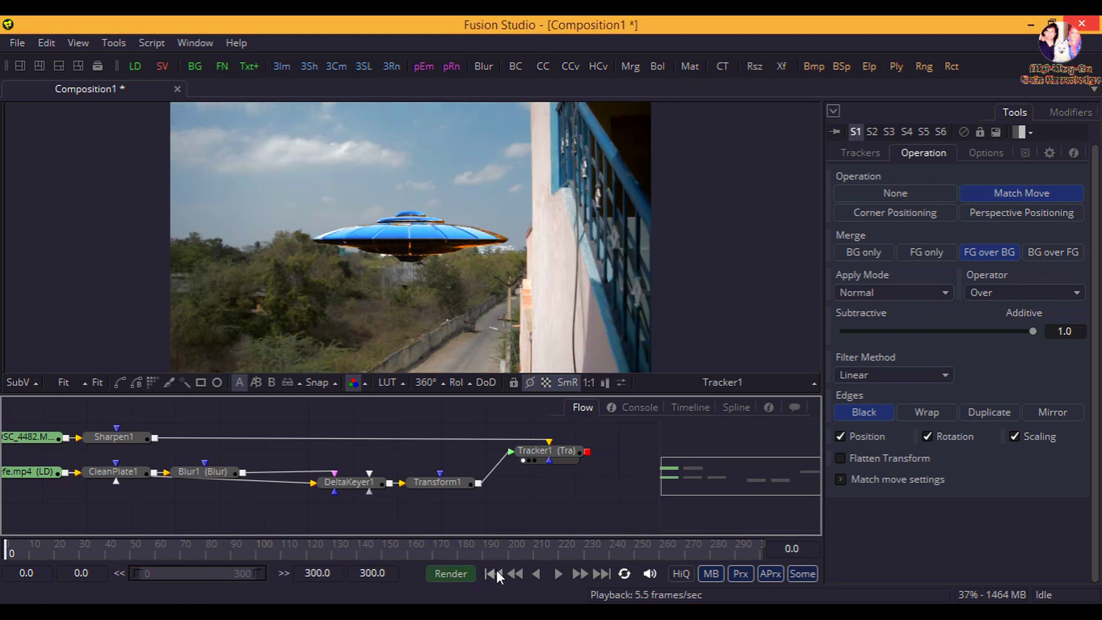
Step: Set Transform1's size to 0.188 and animate the size from frame 0
left_click(443, 482)
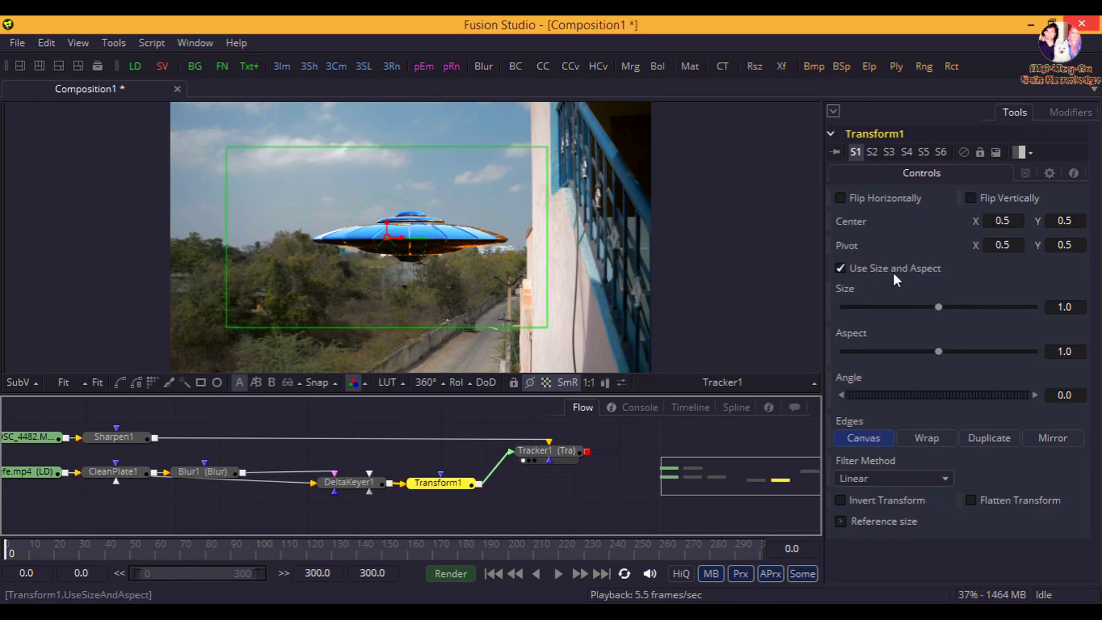
left_click_drag(938, 307, 865, 308)
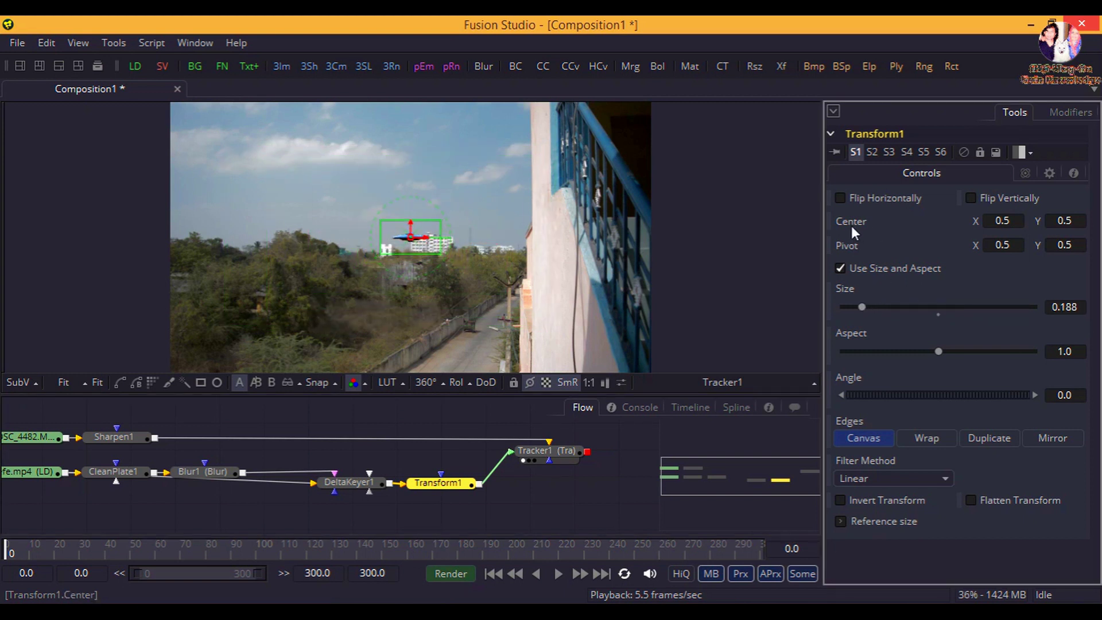
right_click(846, 289)
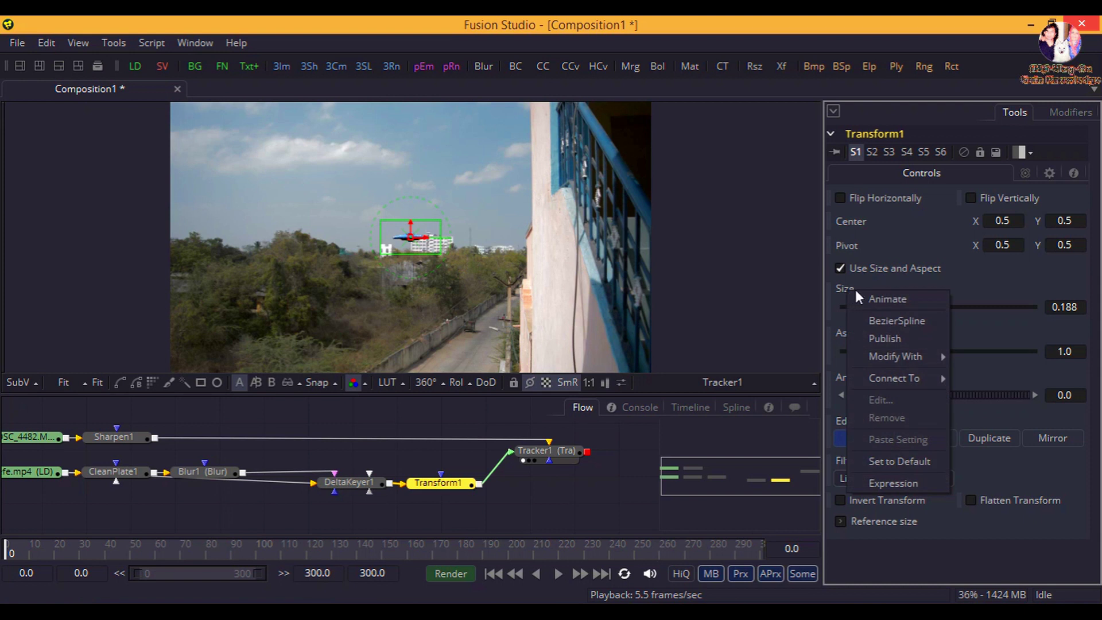
left_click(873, 297)
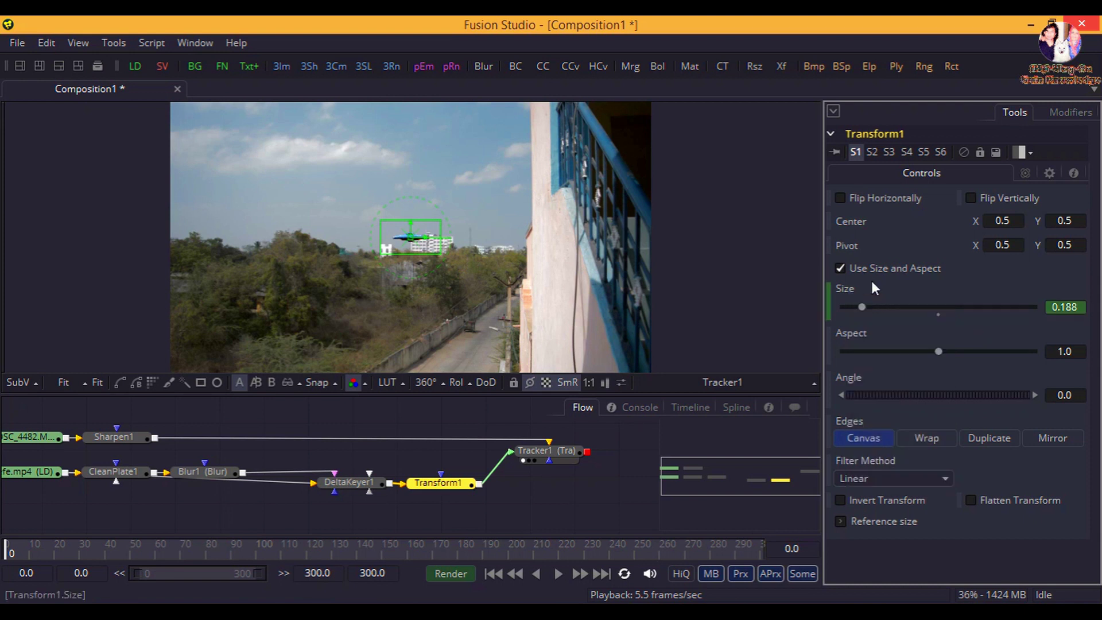
Step: Animate Transform1's center at frame 0 and place the UFO past the footage's left edge, at about X -0.318, Y 0.966
right_click(851, 222)
left_click(868, 233)
left_click_drag(410, 222, 151, 153)
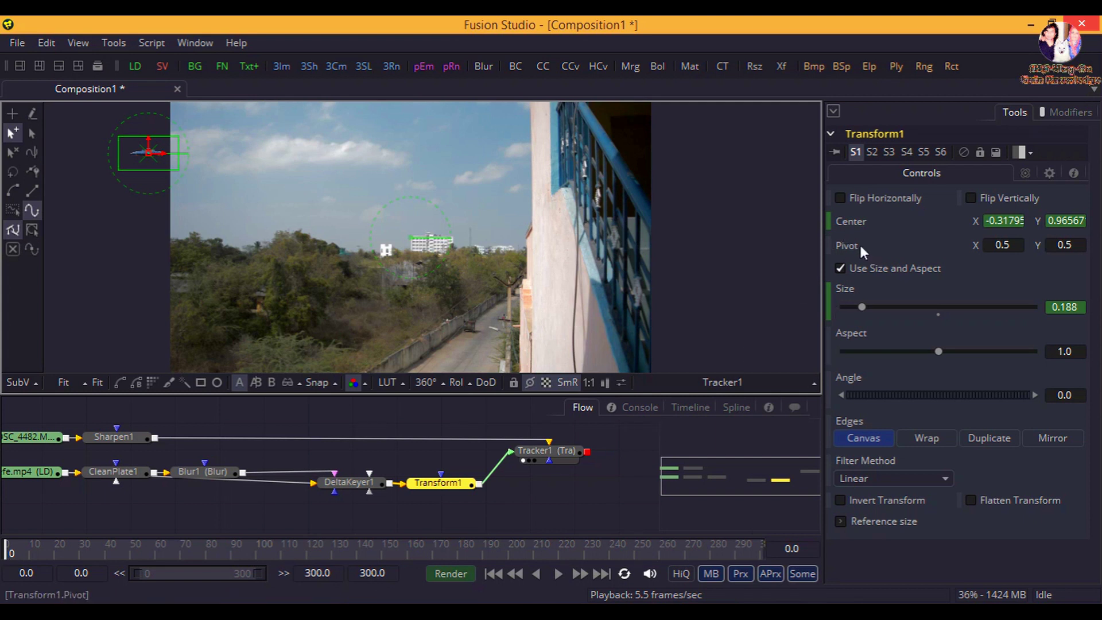
right_click(853, 224)
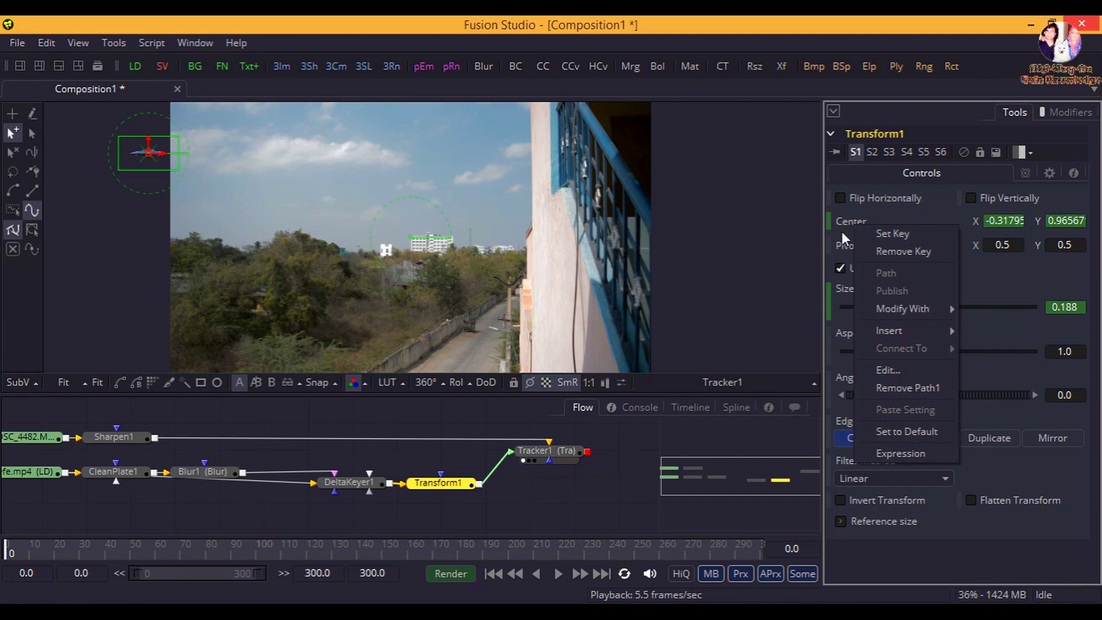
left_click(781, 291)
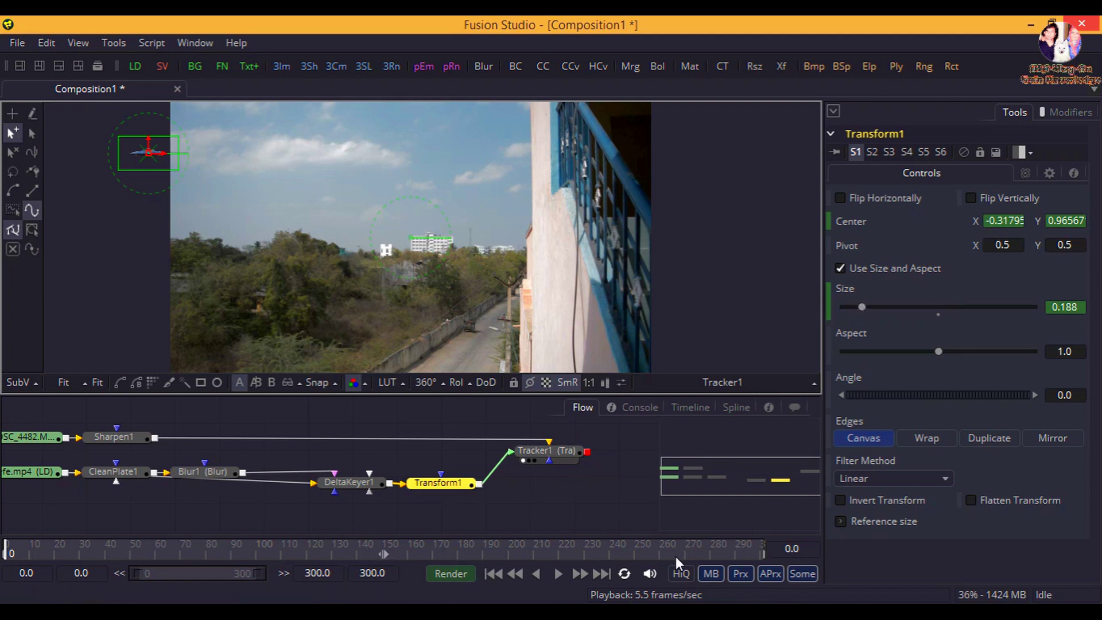
Step: At frame 300, move the UFO horizontally past the footage's right edge, to a center of about X 1.214, Y 0.966
left_click(600, 575)
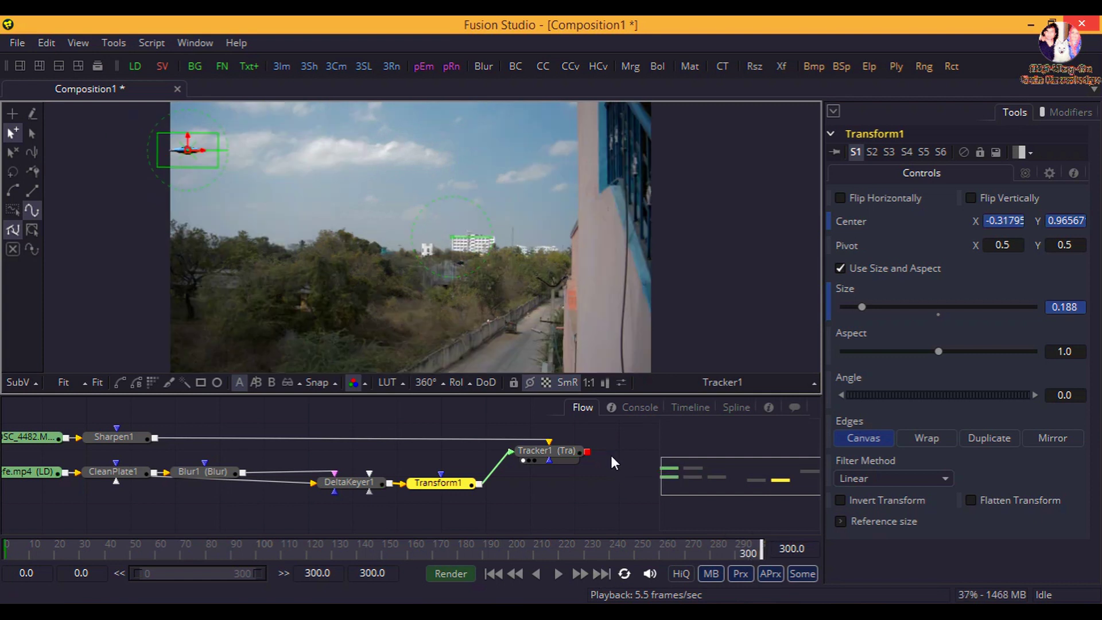
left_click_drag(202, 151, 691, 157)
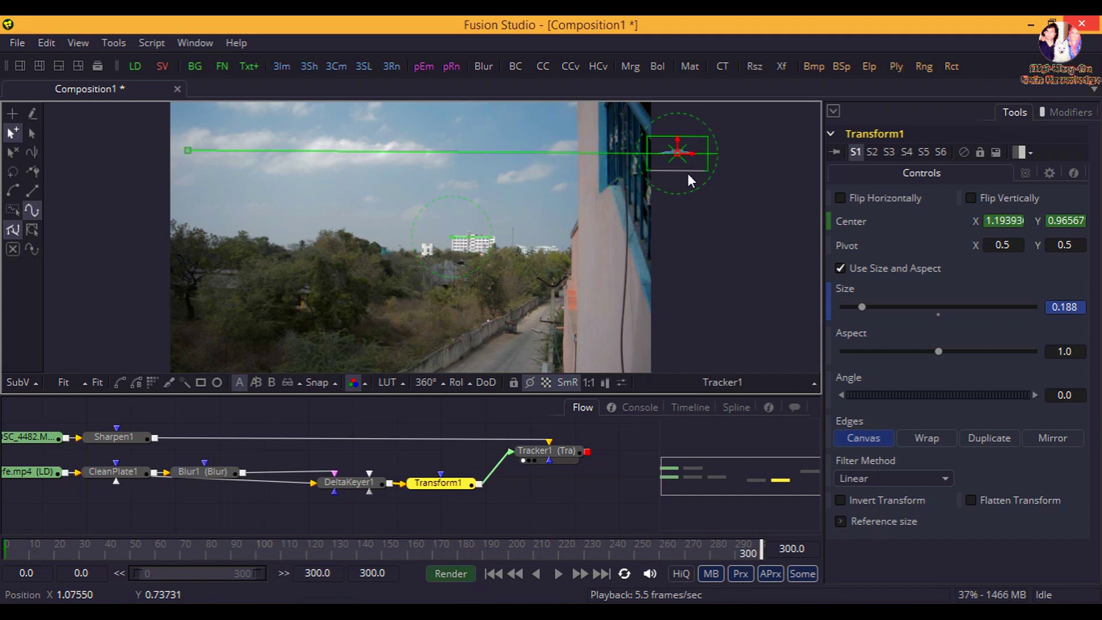
left_click_drag(730, 219, 708, 280)
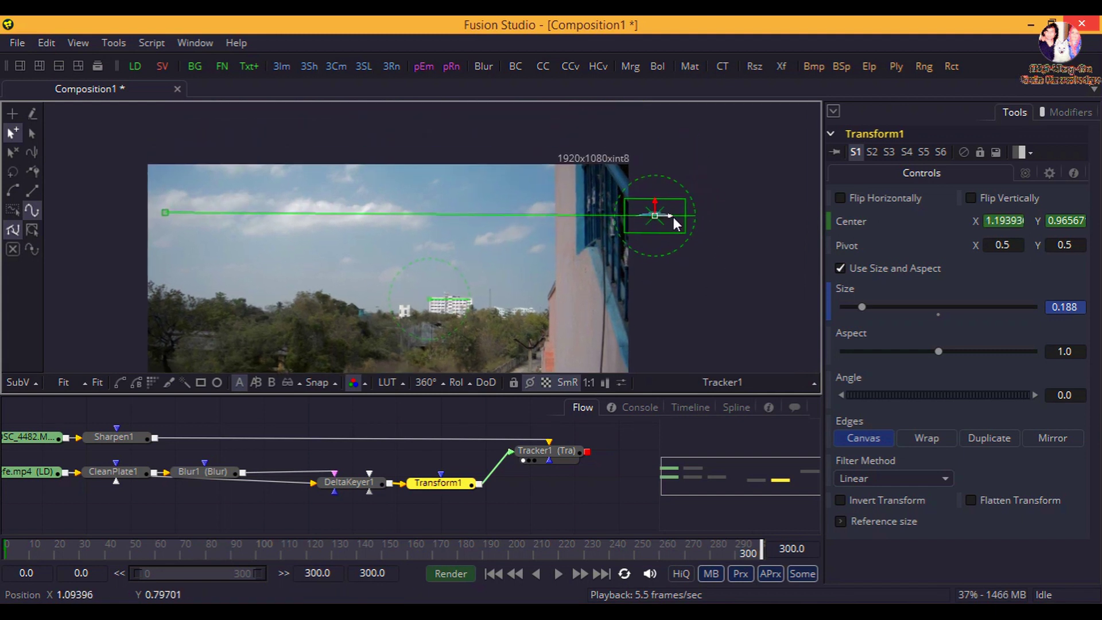
left_click_drag(674, 216, 680, 230)
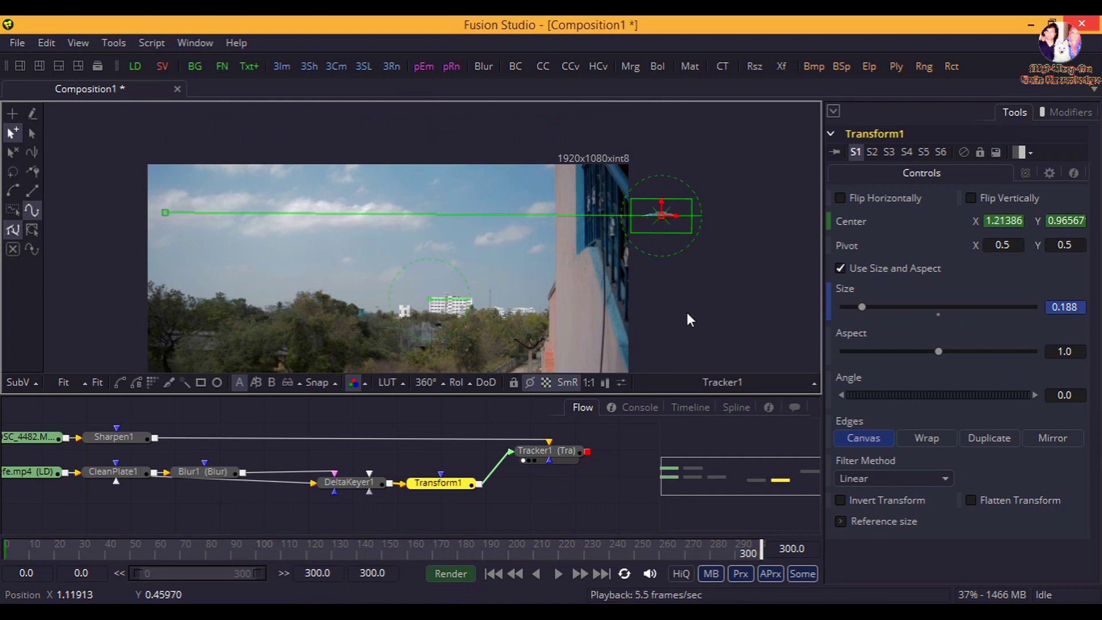
left_click_drag(687, 313, 691, 275)
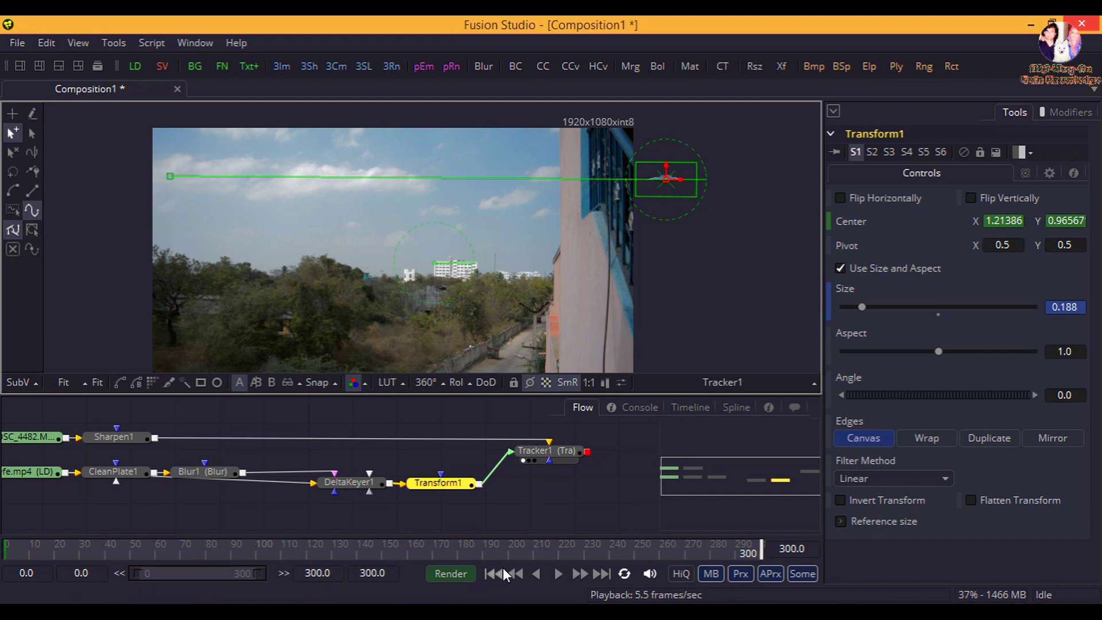
Step: Play the composite from frame 0 and check the UFO's flight across the sky, including its passage over the wall near the end
left_click(495, 573)
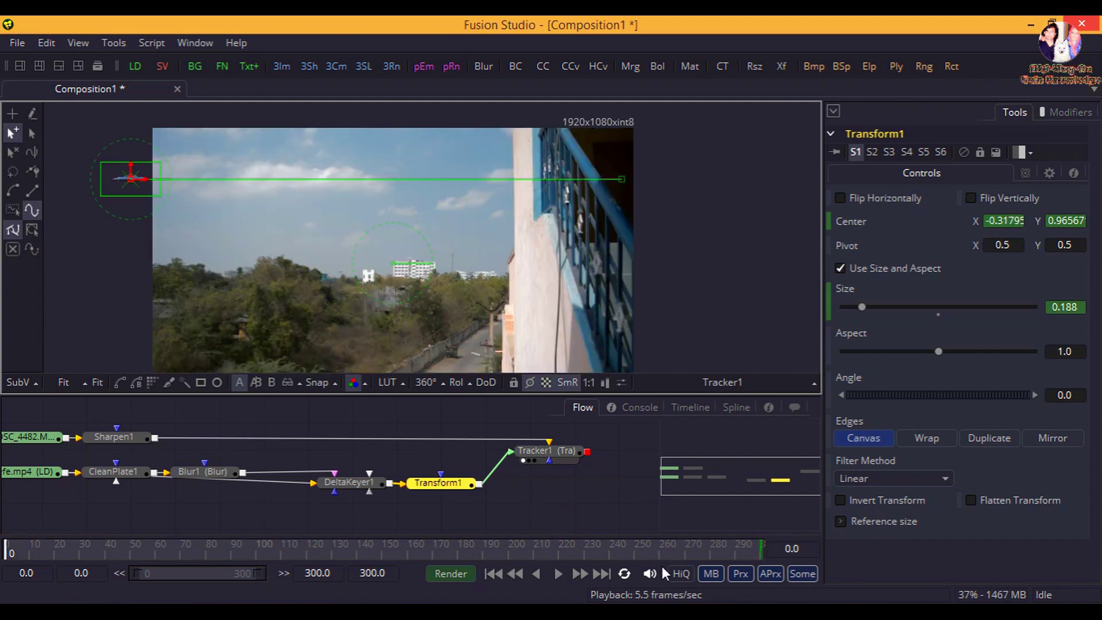
left_click(558, 574)
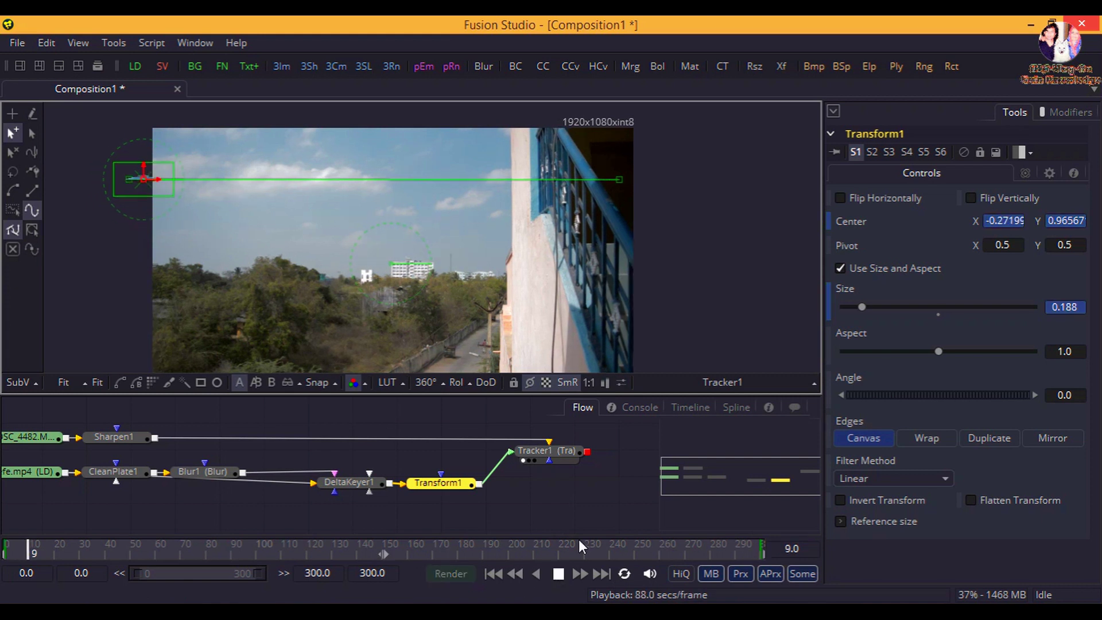
left_click(593, 508)
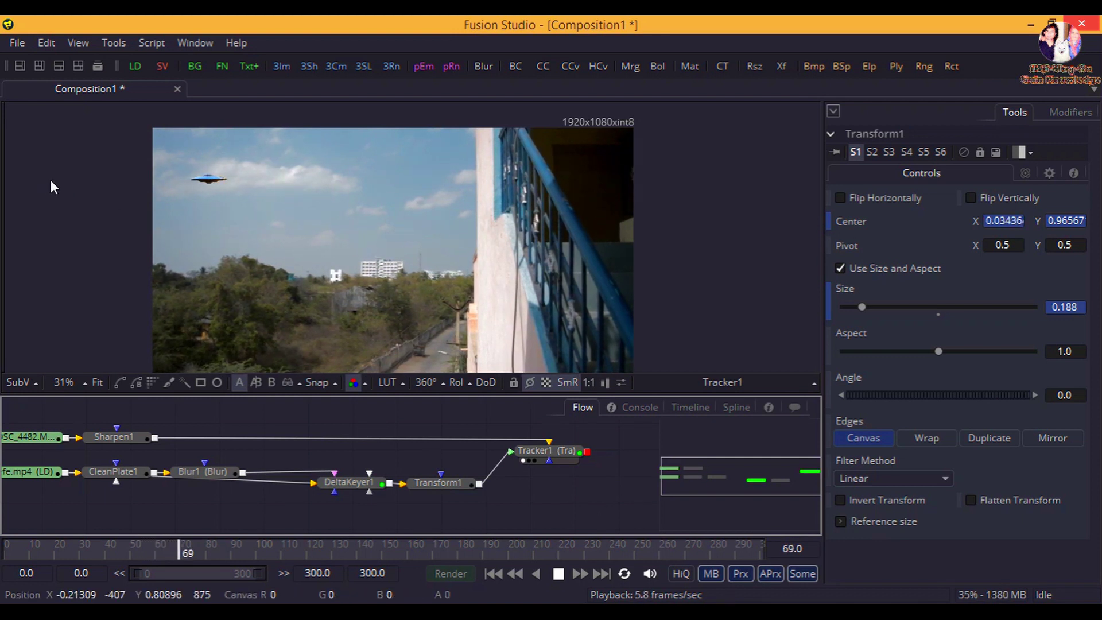
left_click(557, 575)
left_click_drag(647, 548, 559, 546)
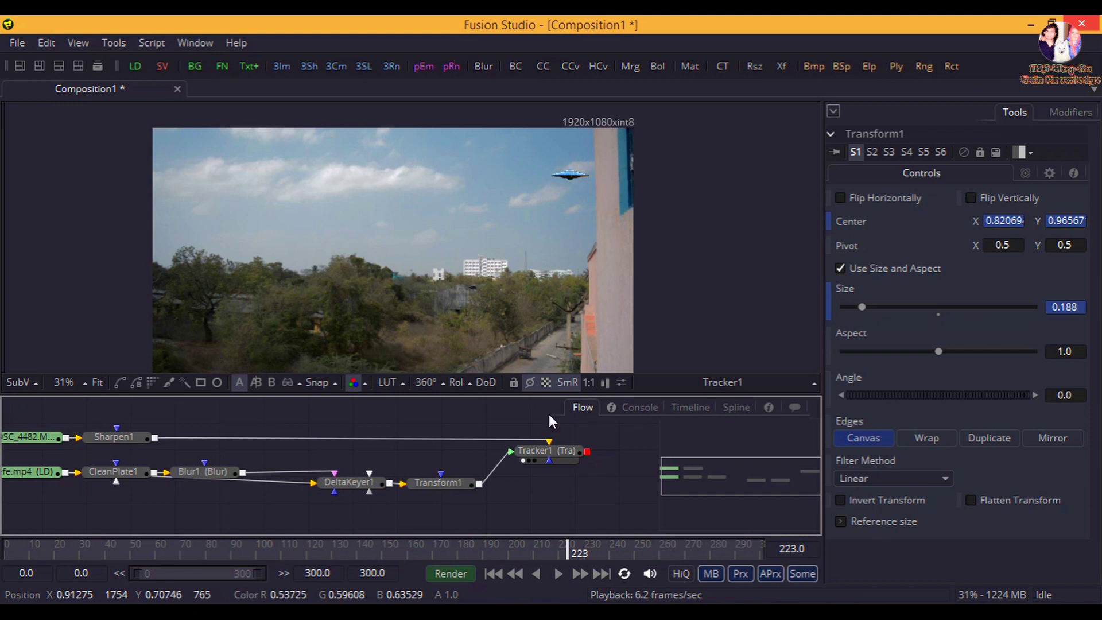
left_click(558, 574)
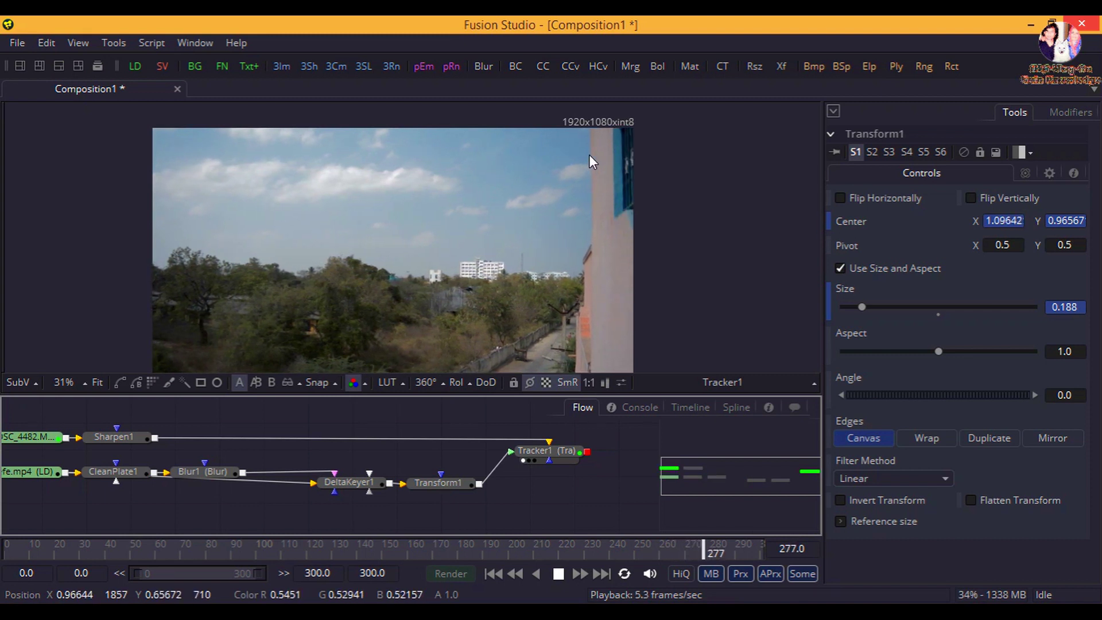
left_click(559, 574)
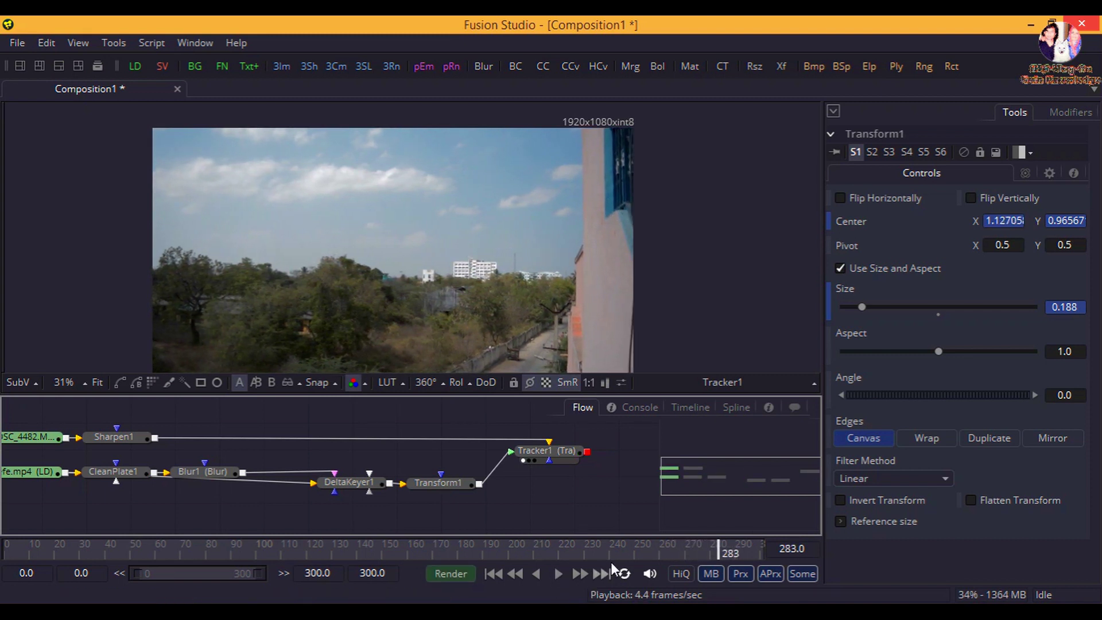
Step: At frame 224, copy the DSC_4482.MOV loader and paste the duplicate into the flow below Tracker1
left_click(623, 552)
left_click_drag(604, 551, 605, 503)
left_click_drag(101, 507, 185, 511)
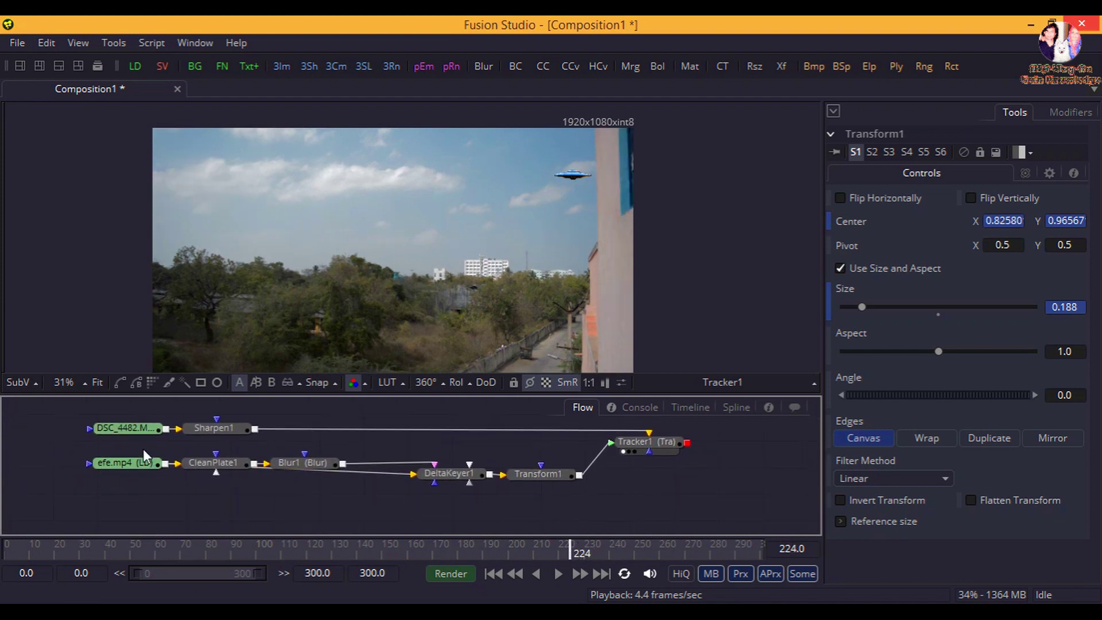
left_click(137, 430)
right_click(136, 430)
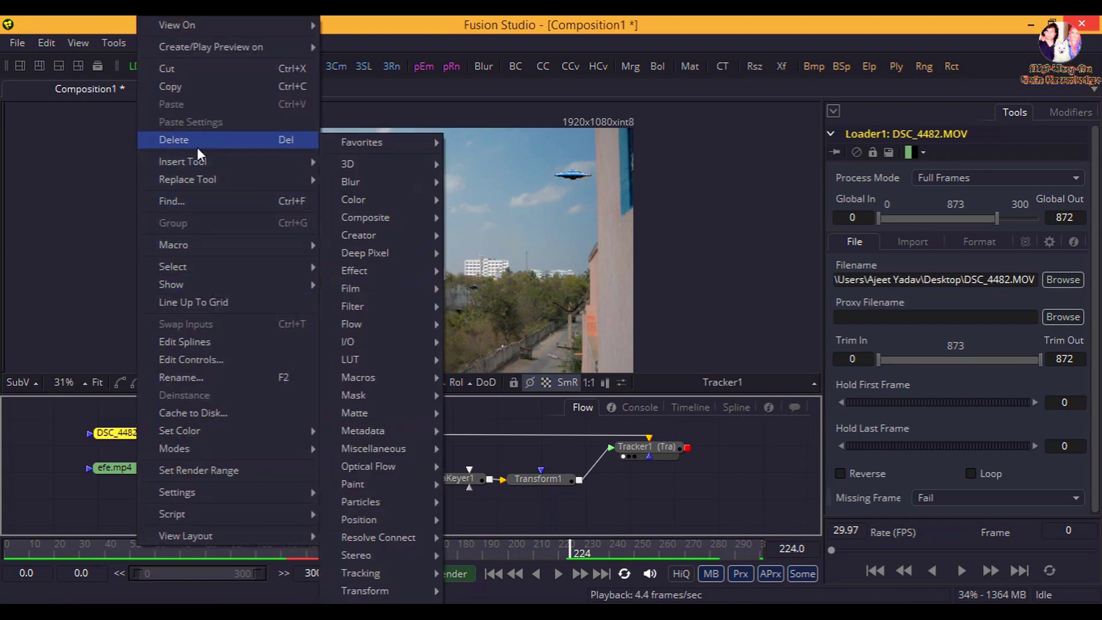
left_click(182, 86)
left_click_drag(628, 491, 451, 480)
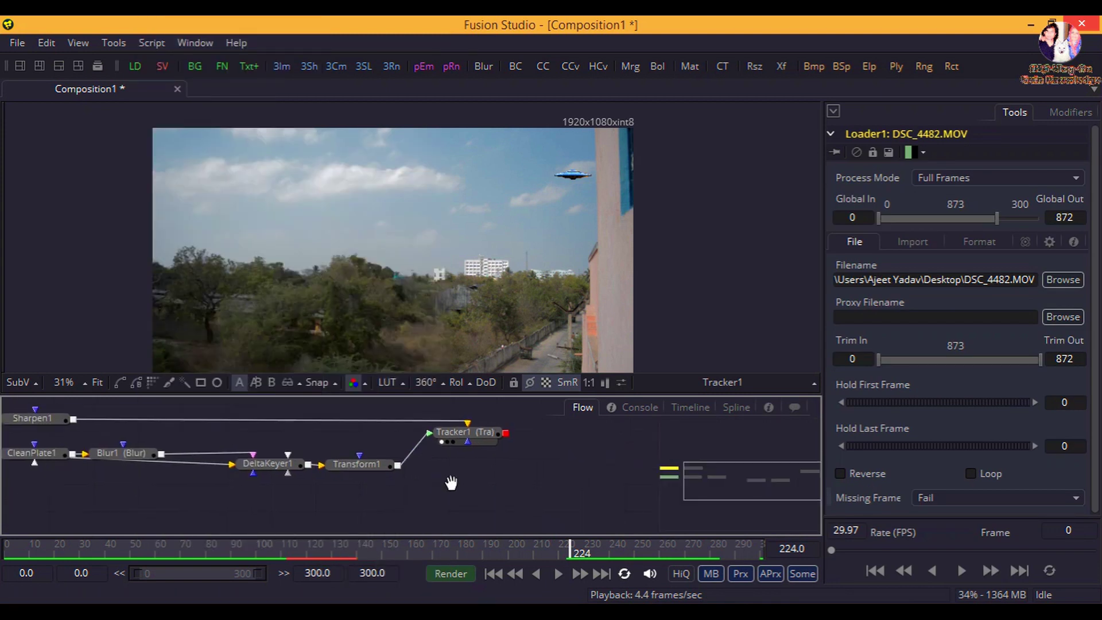
right_click(519, 495)
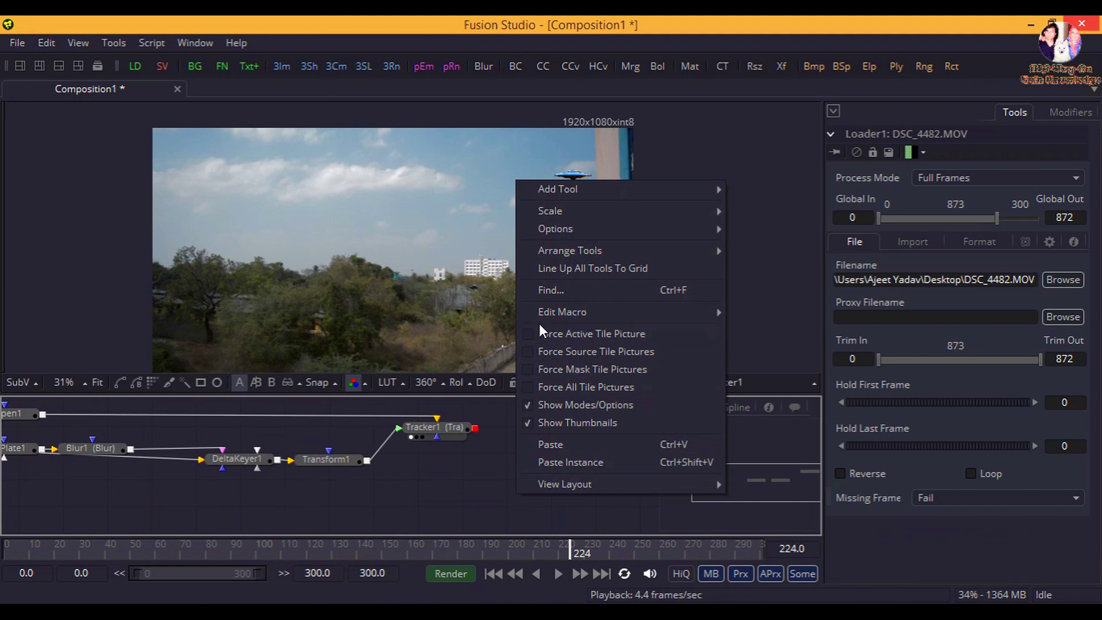
left_click(574, 445)
left_click_drag(520, 491, 466, 482)
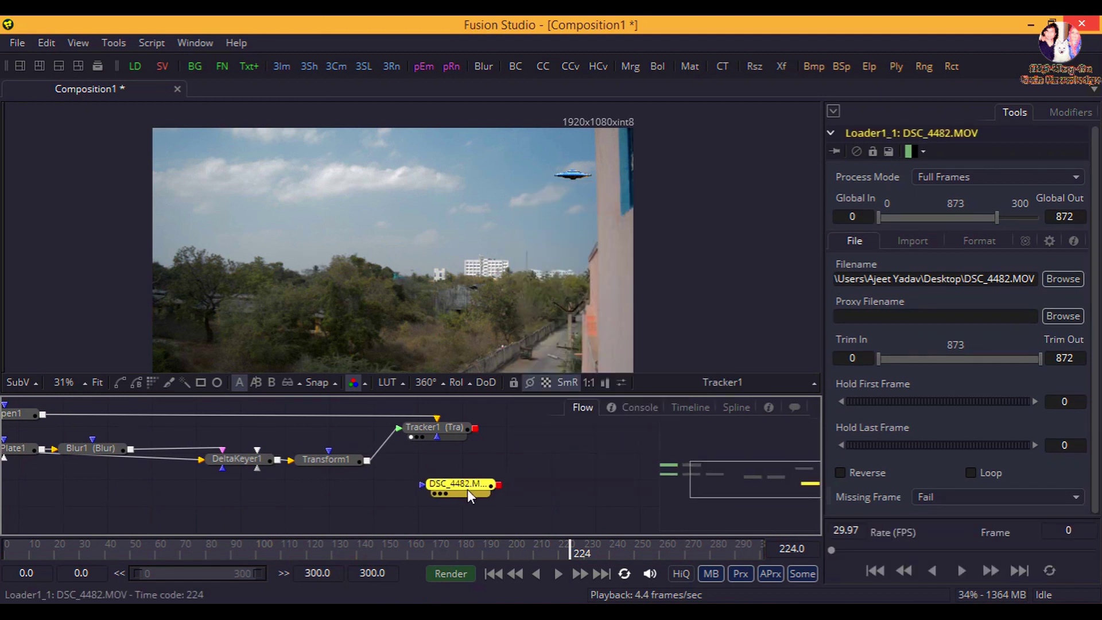
Step: Add a rectangle mask to the duplicated loader, about 0.161 wide, and place it over the wall at about X 1.005, Y 0.807
left_click(200, 382)
left_click_drag(512, 267, 431, 267)
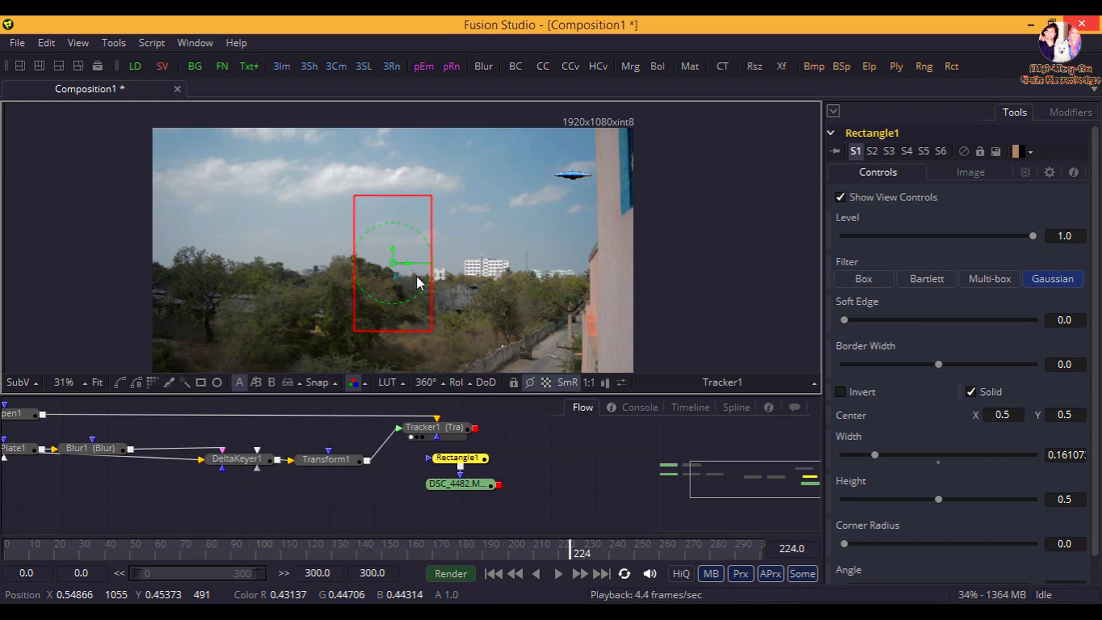
left_click_drag(409, 262, 644, 188)
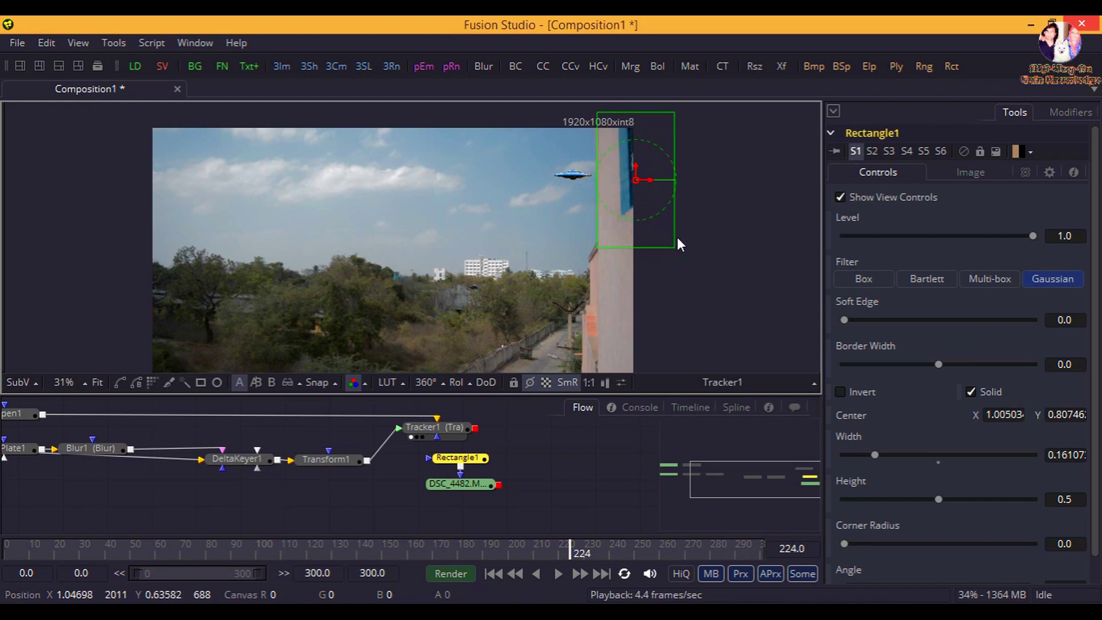
Step: Animate the mask's center, width and height at frame 224, and adjust it to center X 0.993, width about 0.144 and height about 0.506
right_click(852, 418)
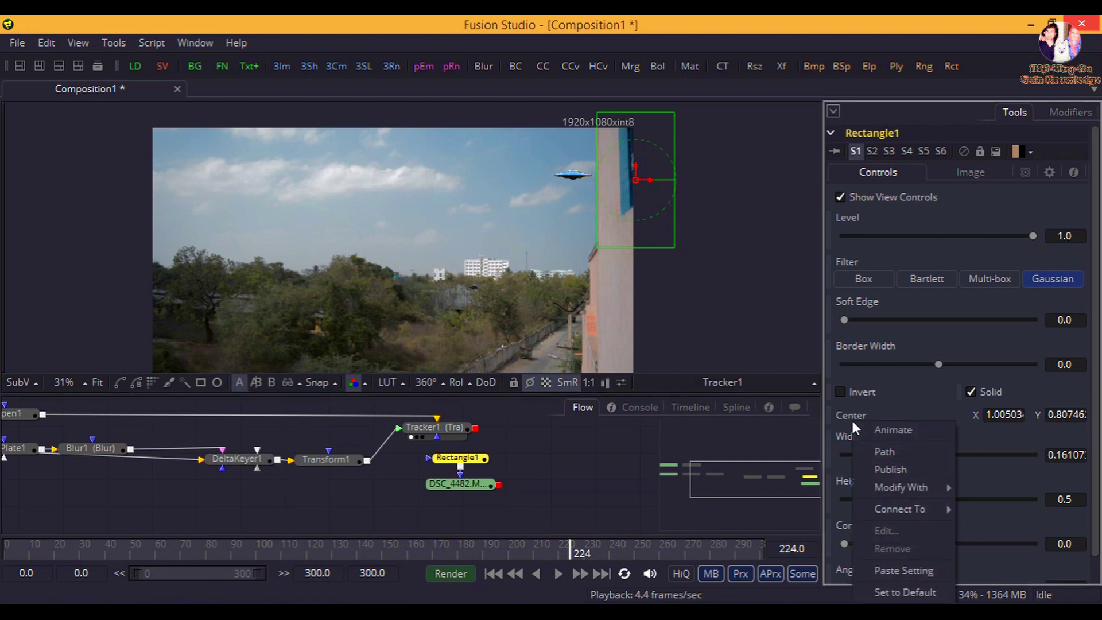
left_click(874, 426)
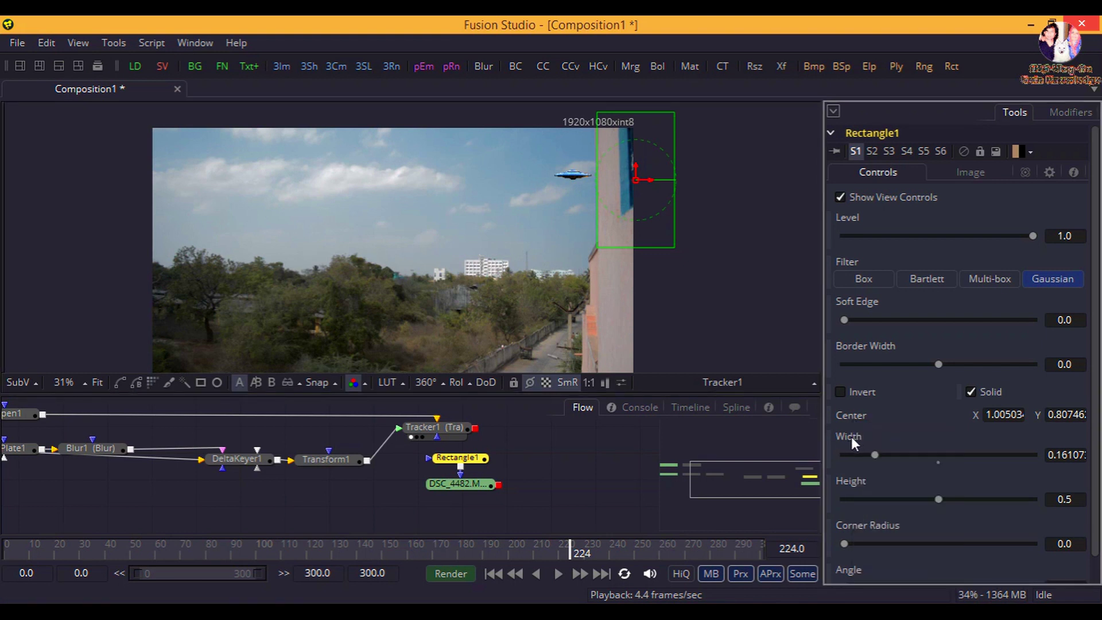
right_click(849, 436)
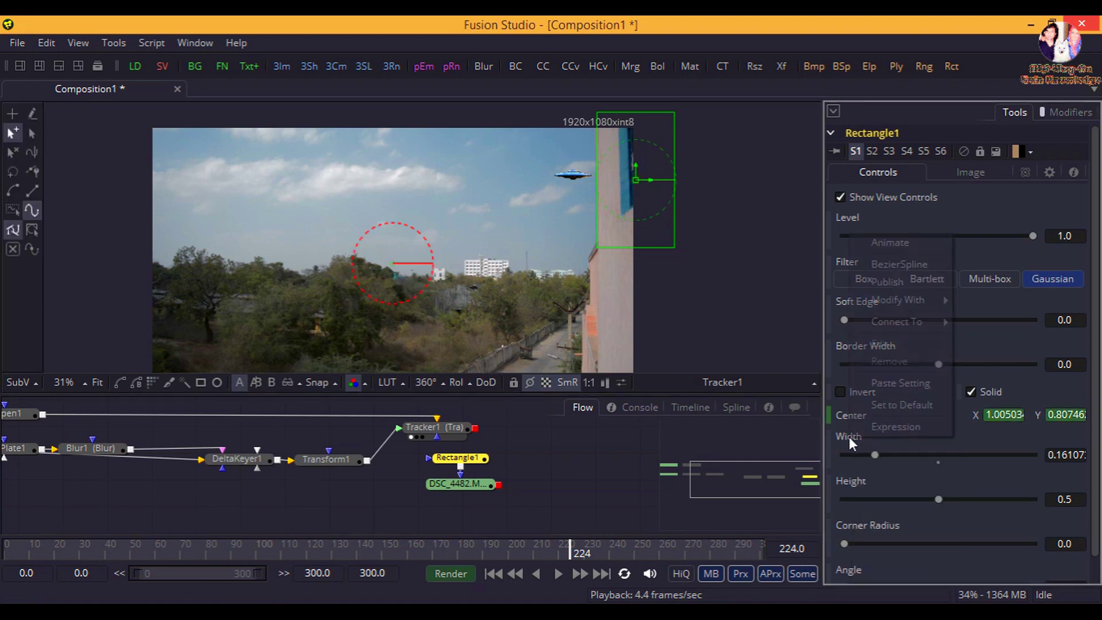
left_click(893, 244)
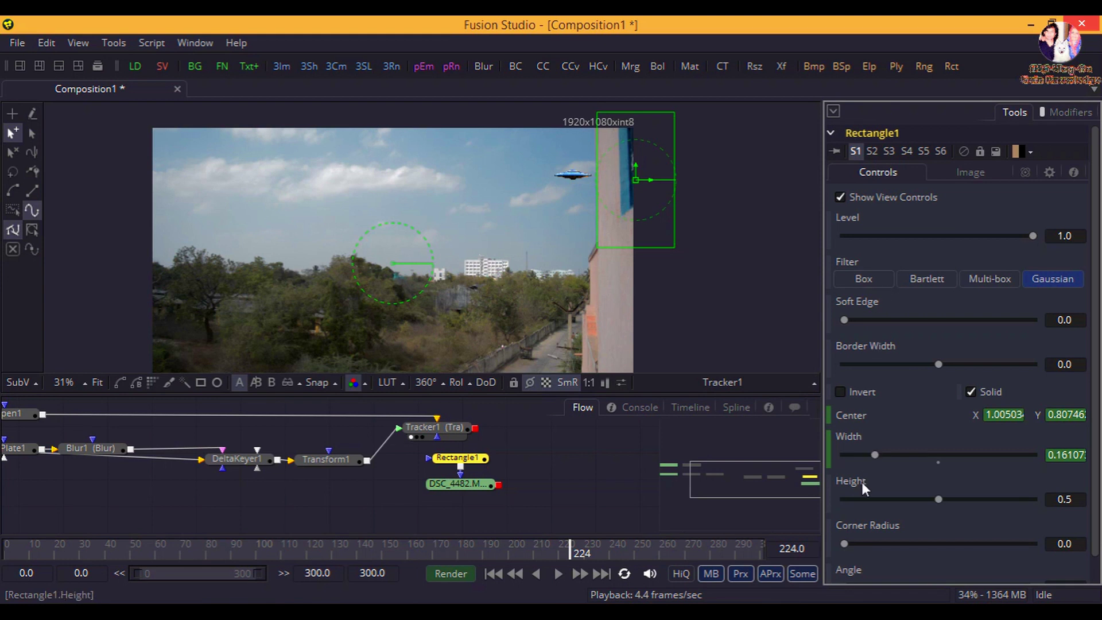
right_click(863, 481)
left_click(903, 295)
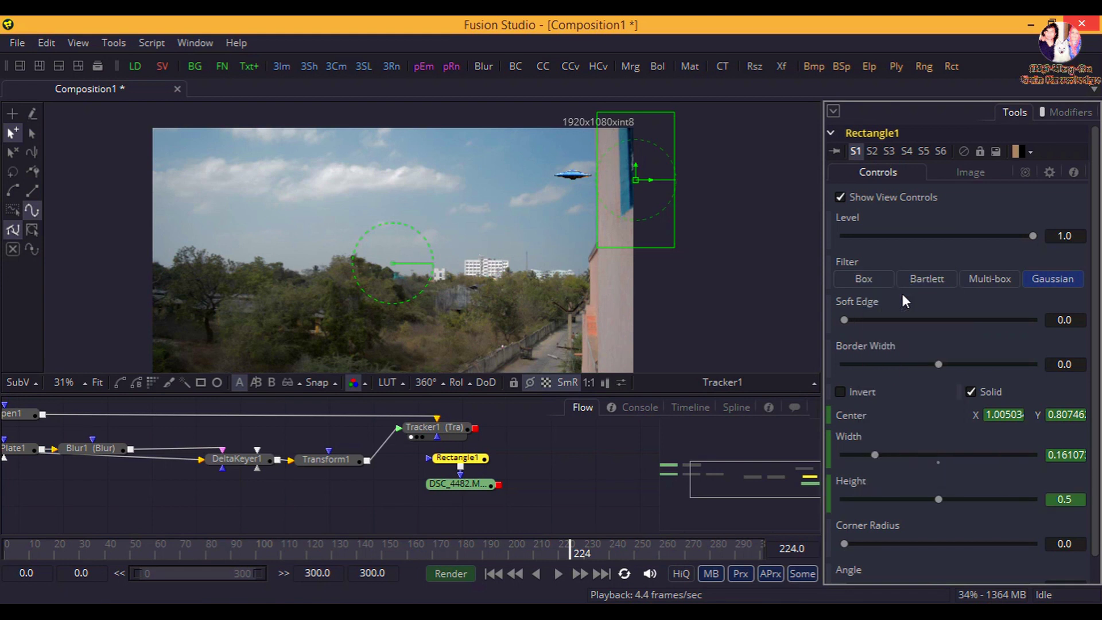
left_click_drag(679, 261, 637, 278)
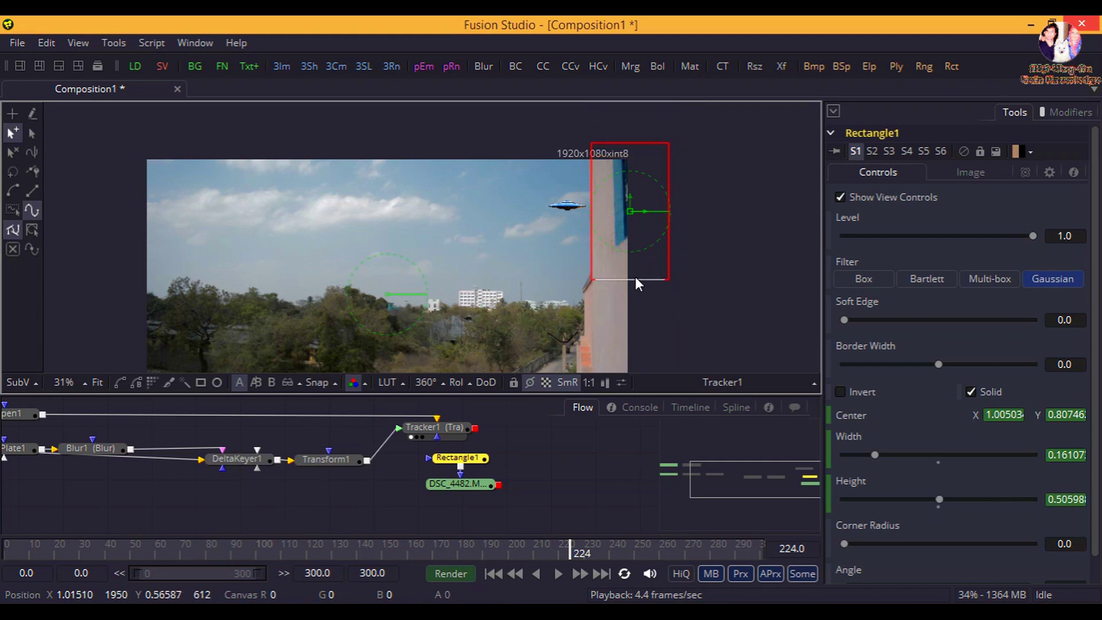
left_click_drag(670, 234, 640, 210)
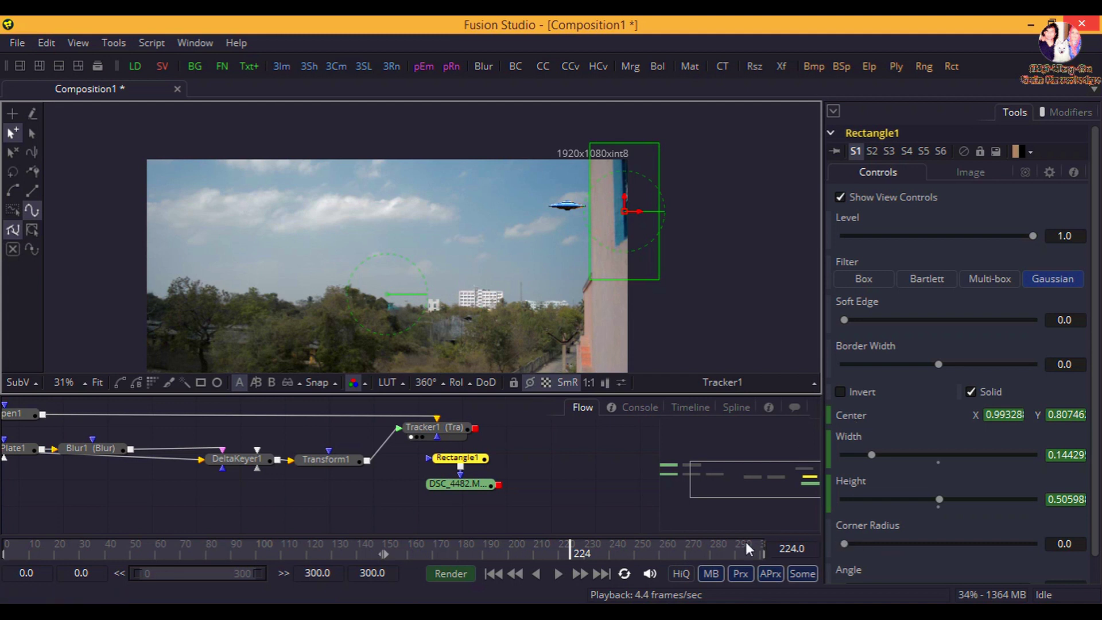
Step: Tilt the rectangle mask slightly to follow the wall's slanted edge and fine-tune its width to about 0.138 at frame 224
left_click(57, 382)
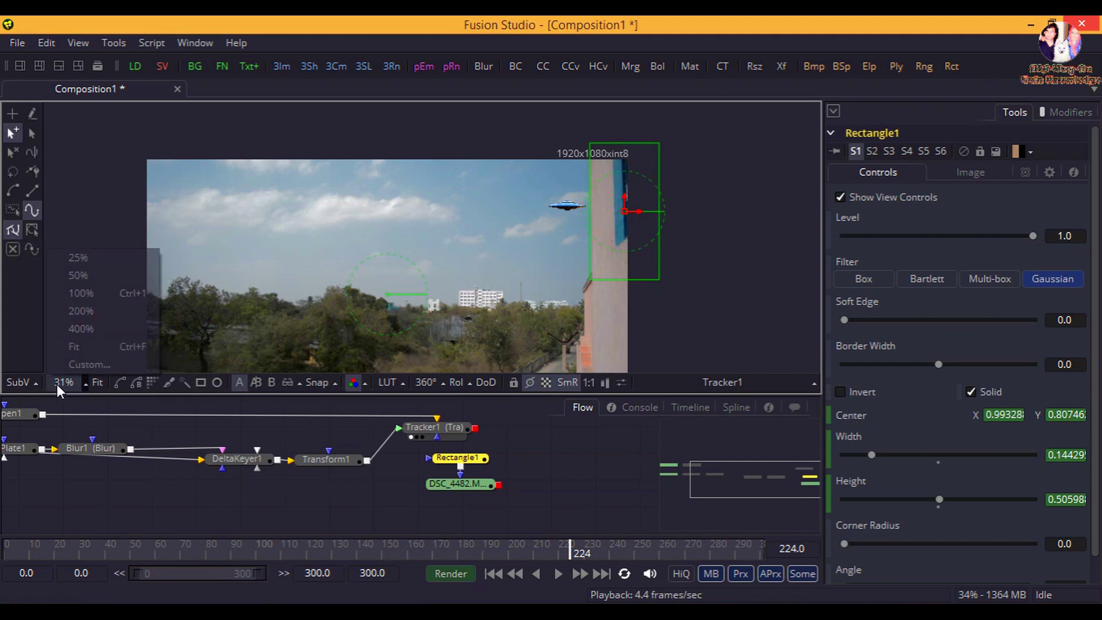
left_click(94, 313)
left_click_drag(692, 251, 69, 325)
left_click_drag(746, 192, 300, 342)
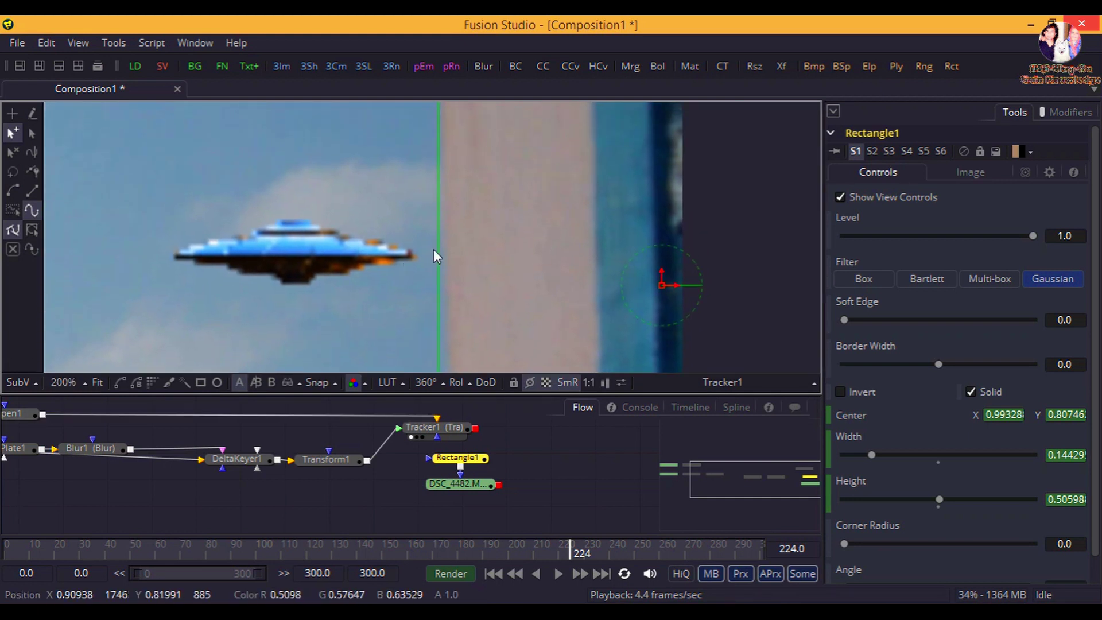
left_click(74, 382)
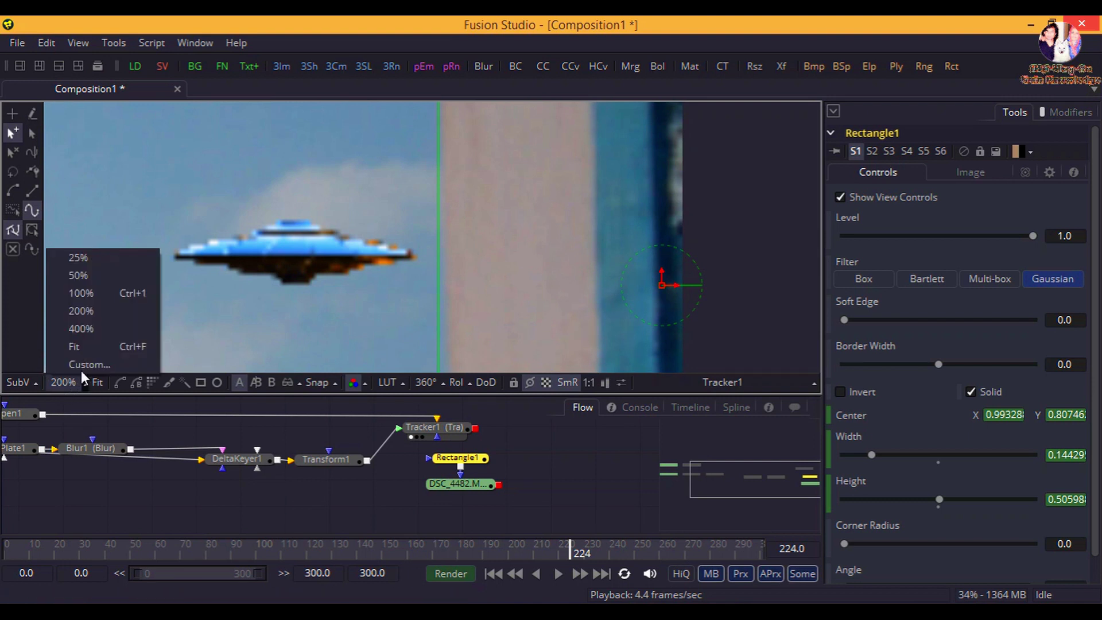
left_click(100, 298)
left_click_drag(251, 274, 319, 245)
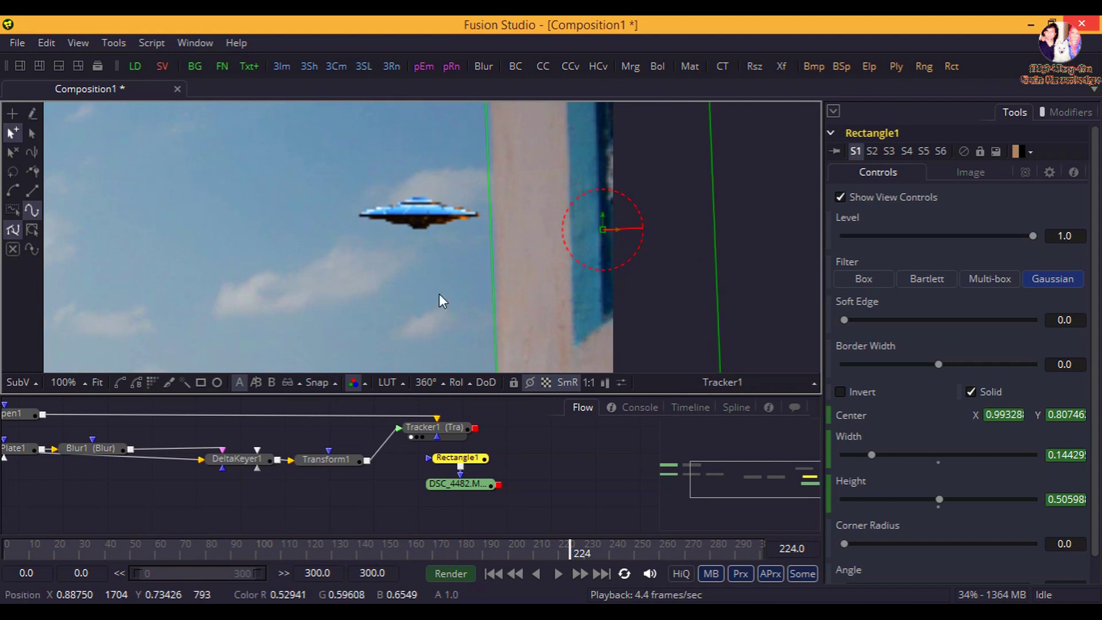
left_click_drag(439, 294, 383, 305)
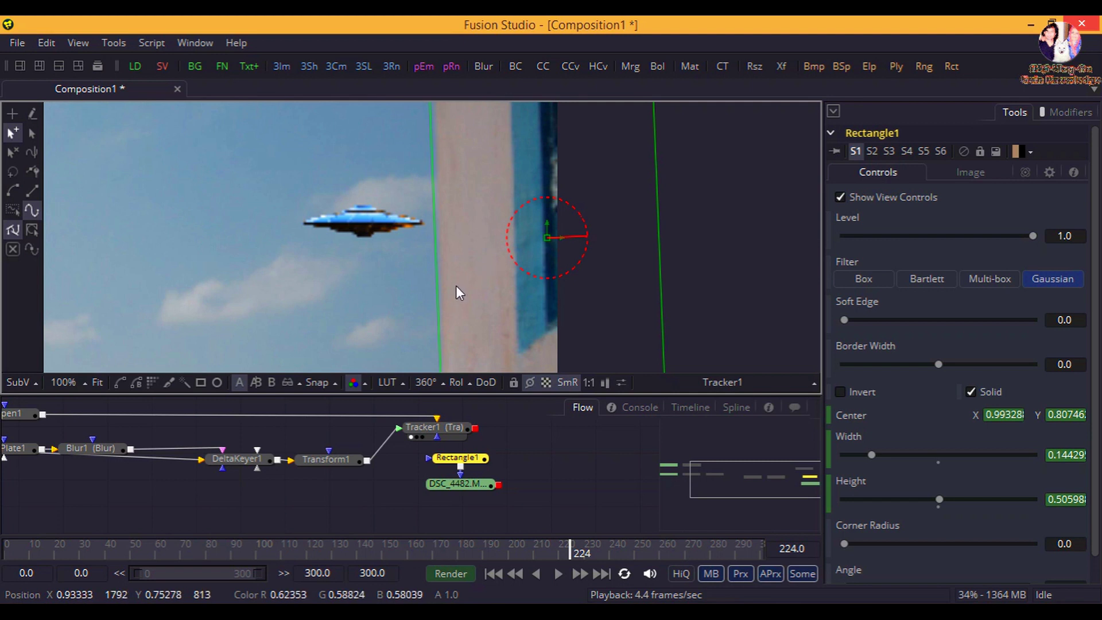
left_click(71, 379)
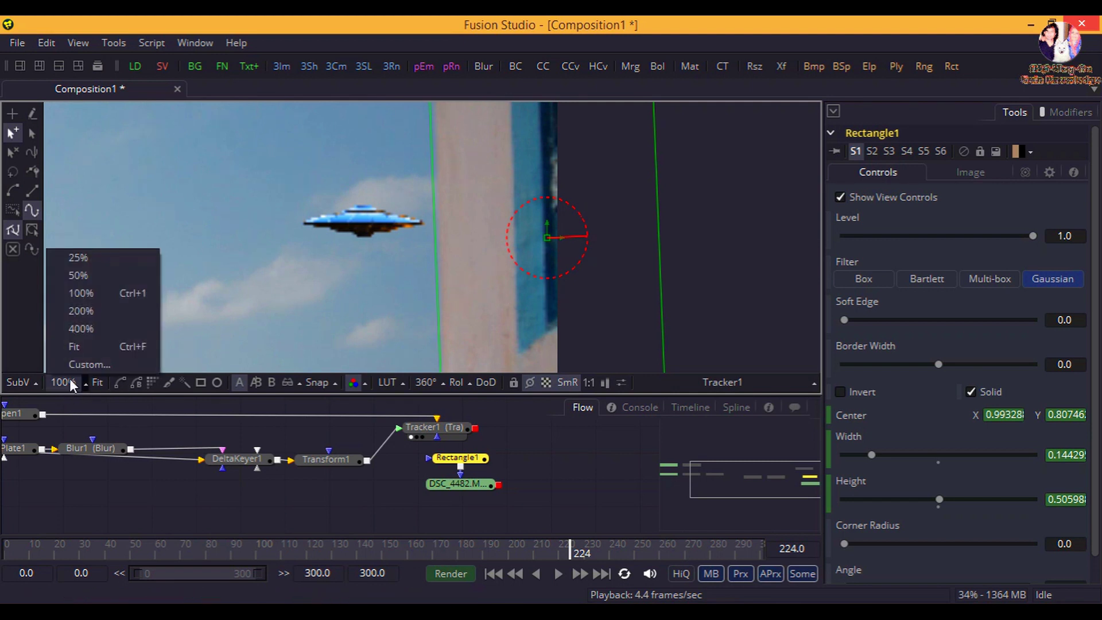
left_click(80, 311)
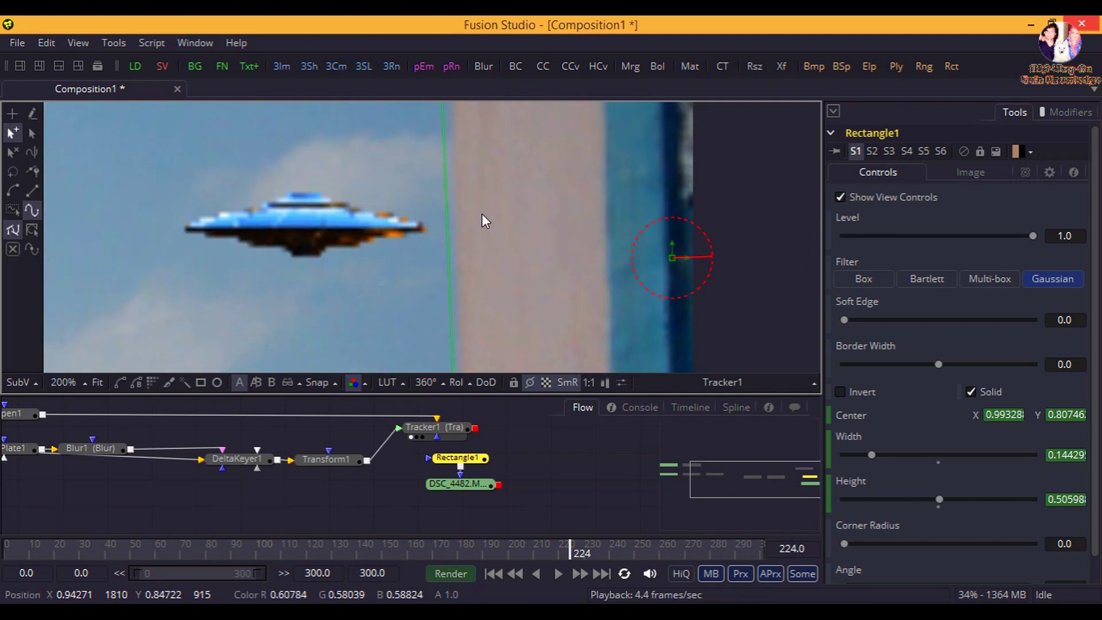
left_click_drag(446, 199, 453, 198)
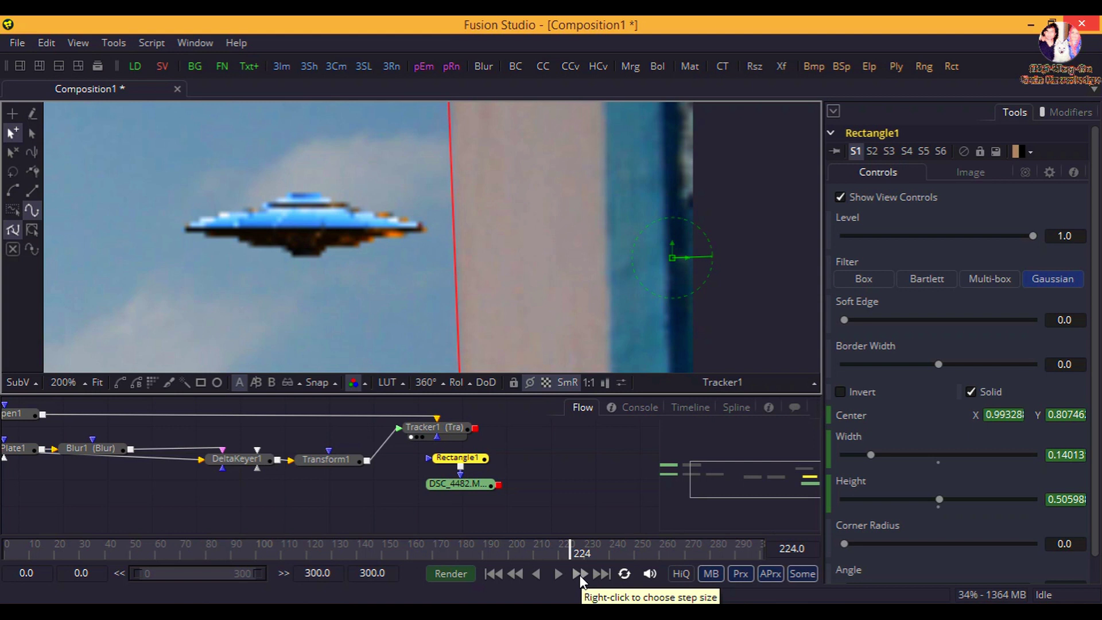
left_click_drag(457, 298, 460, 295)
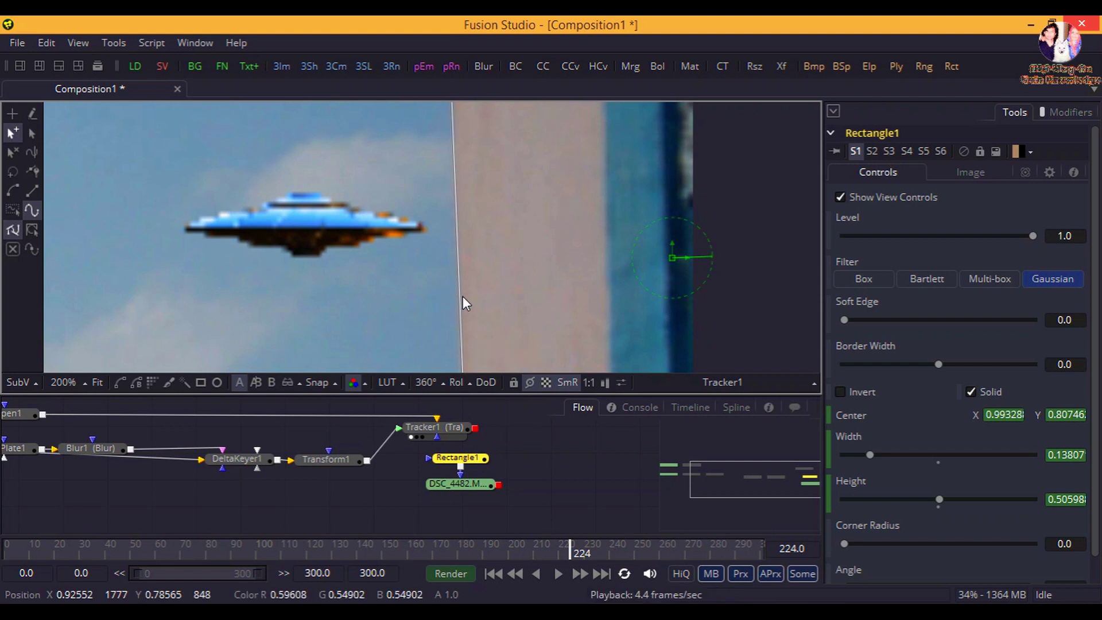
Step: Keep the mask edge on the wall by keyframing its width to about 0.129 at frame 226 and 0.118 at frame 228
left_click(577, 576)
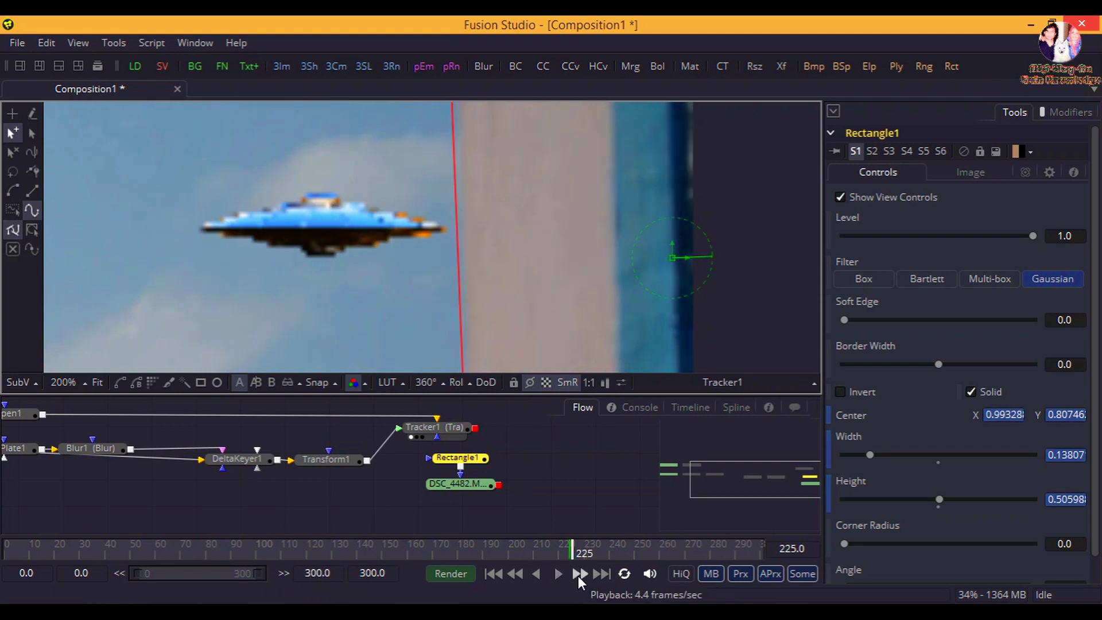
left_click(578, 576)
left_click_drag(460, 307, 475, 308)
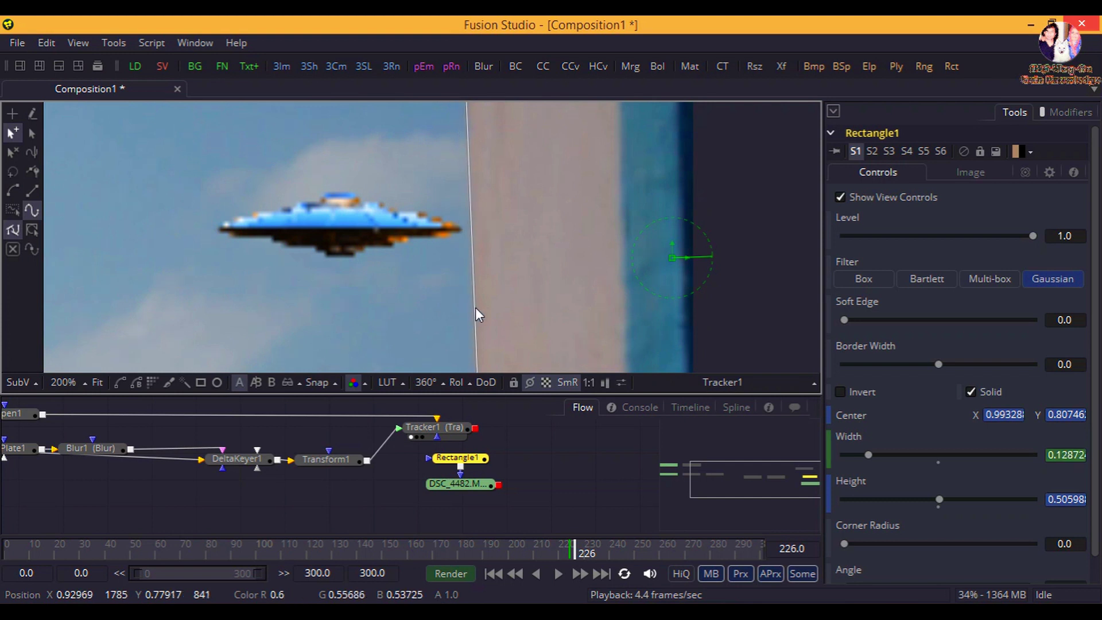
left_click(581, 575)
left_click(581, 573)
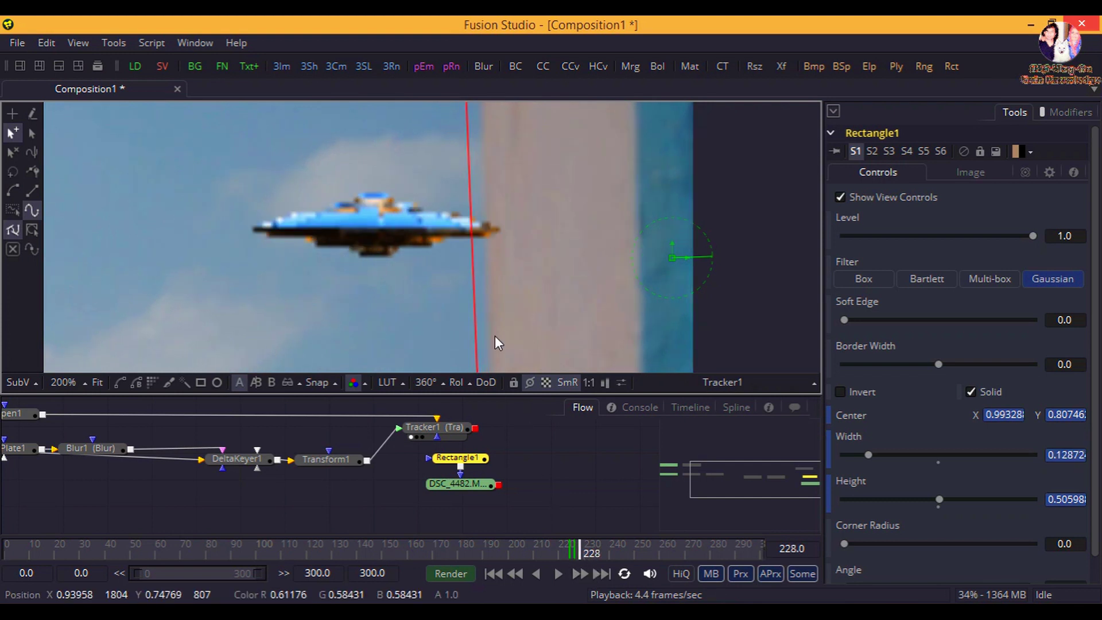
mouse_move(477, 299)
left_mouse_down()
mouse_move(501, 299)
mouse_move(492, 303)
left_mouse_up()
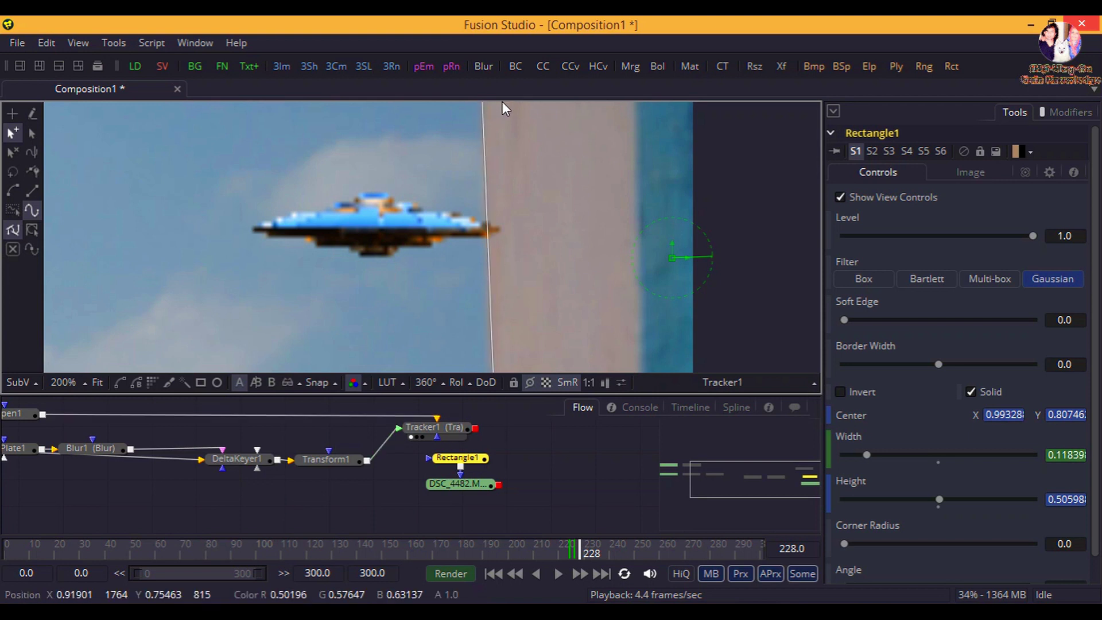
Step: Keyframe the mask's width to about 0.110 at frame 230 and 0.100 at frame 232, following the wall's edge
left_click(581, 574)
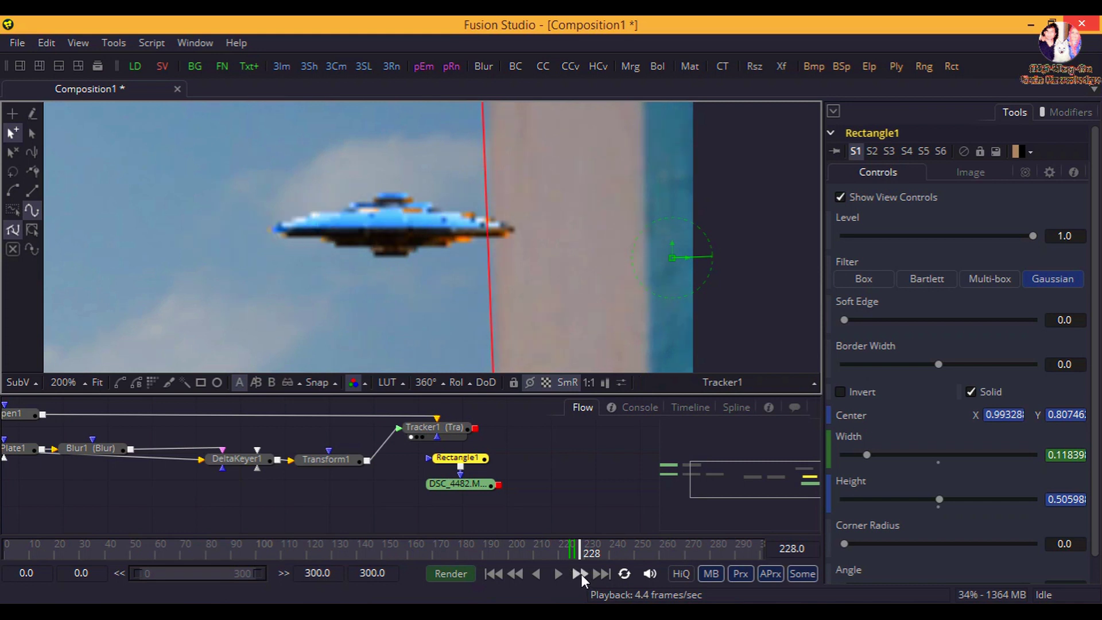
left_click(581, 575)
left_click_drag(486, 252, 498, 254)
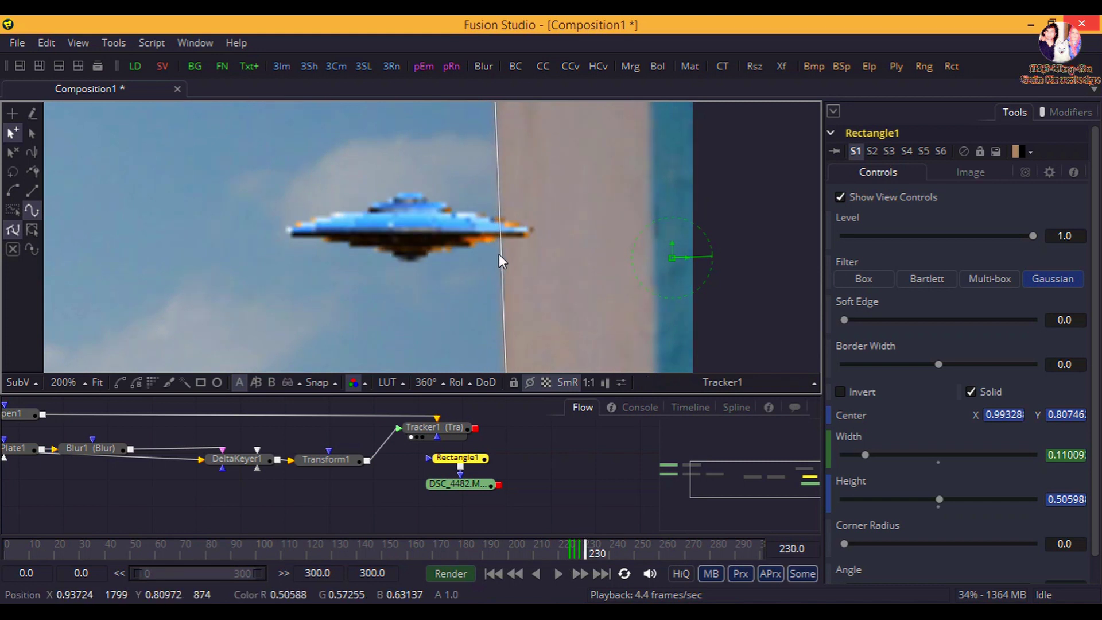
left_click(580, 574)
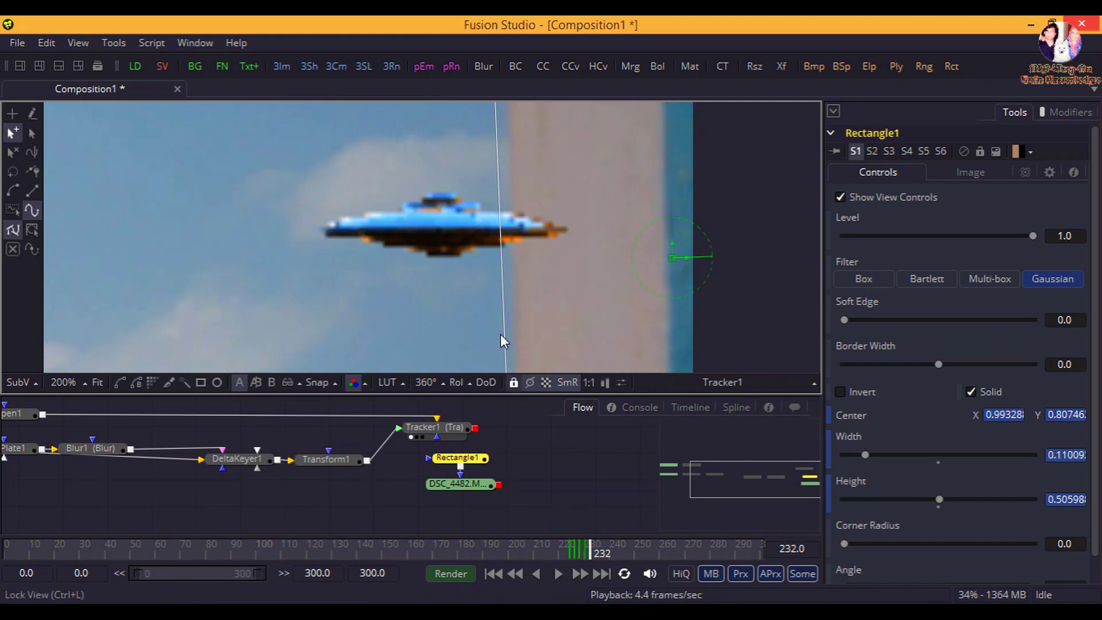
left_click_drag(497, 291, 518, 288)
Step: Keyframe the mask's width to about 0.094 at frame 234 and 0.091 at frame 236 along the wall's edge
left_click(578, 572)
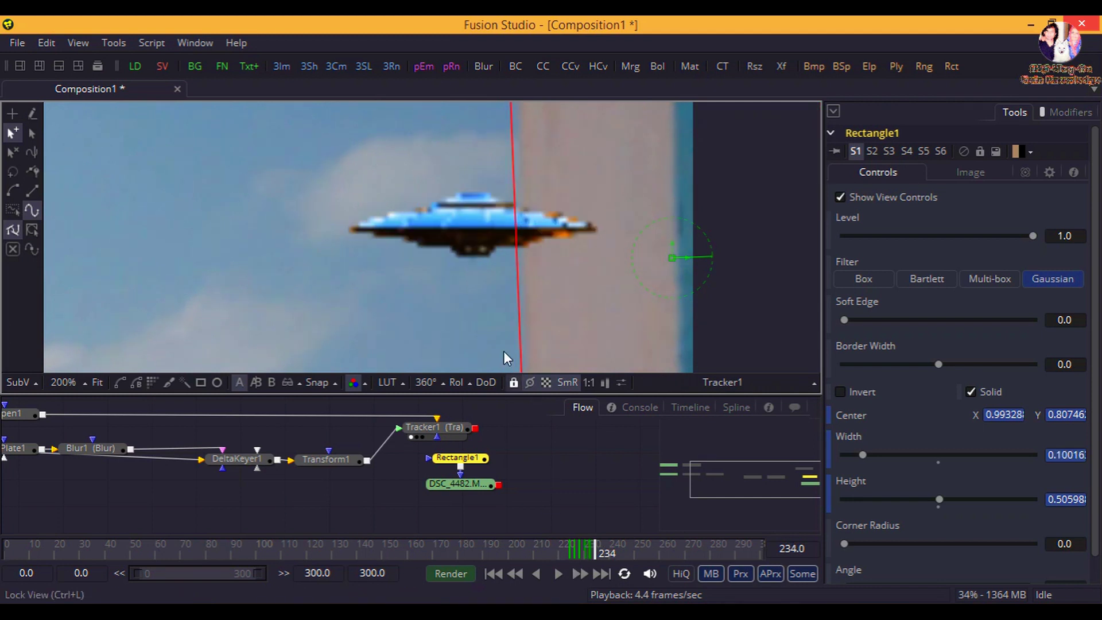
left_click_drag(519, 277, 528, 277)
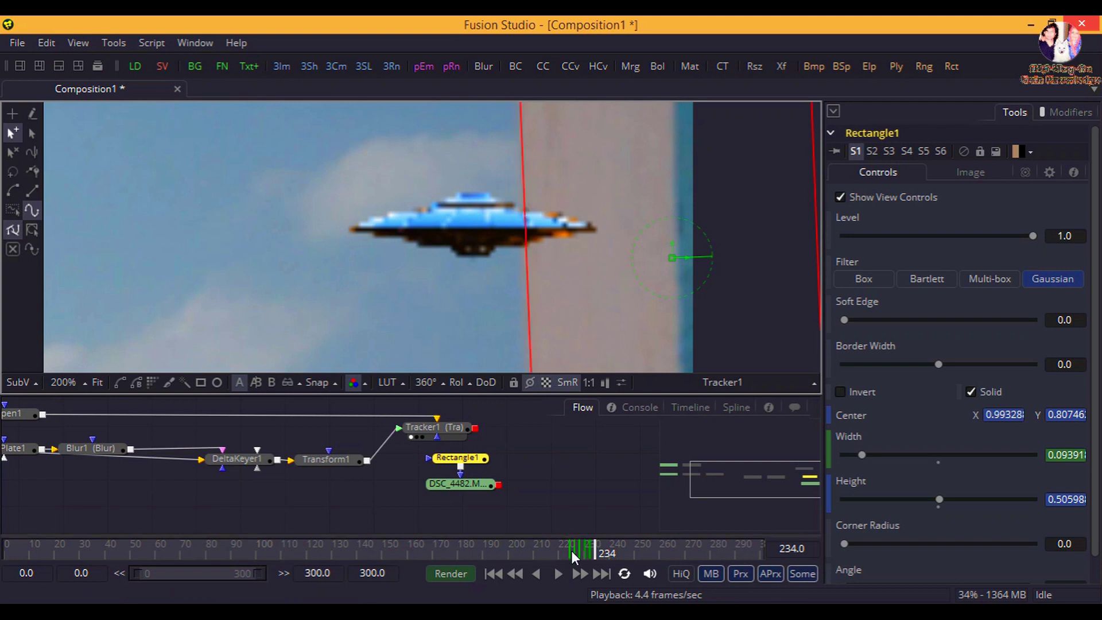
left_click(580, 573)
left_click_drag(527, 321, 532, 320)
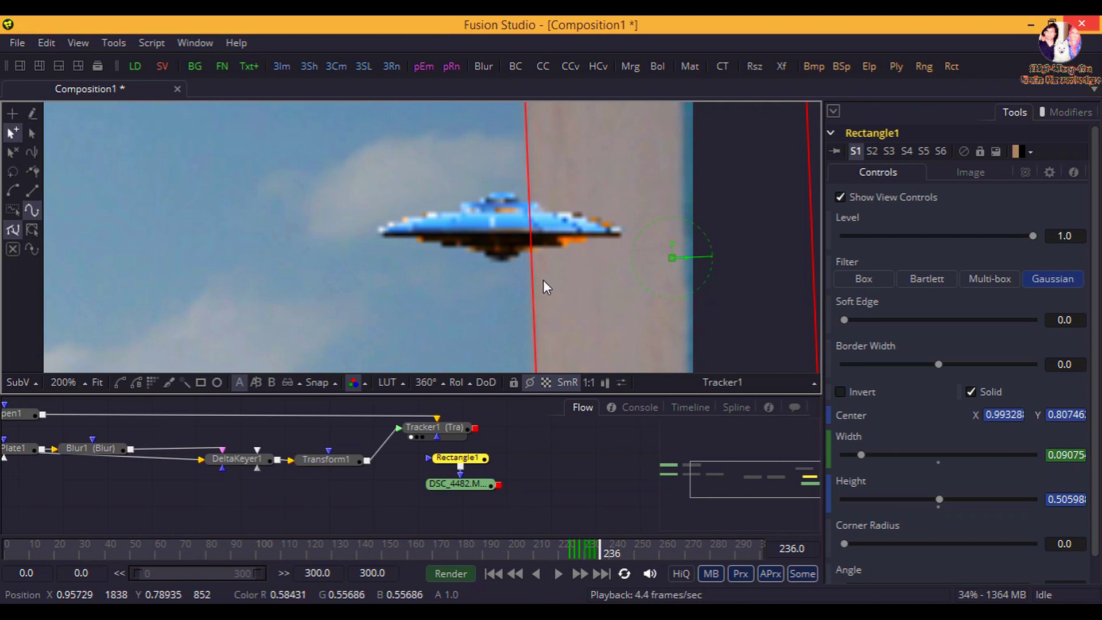
left_click_drag(532, 281, 530, 280)
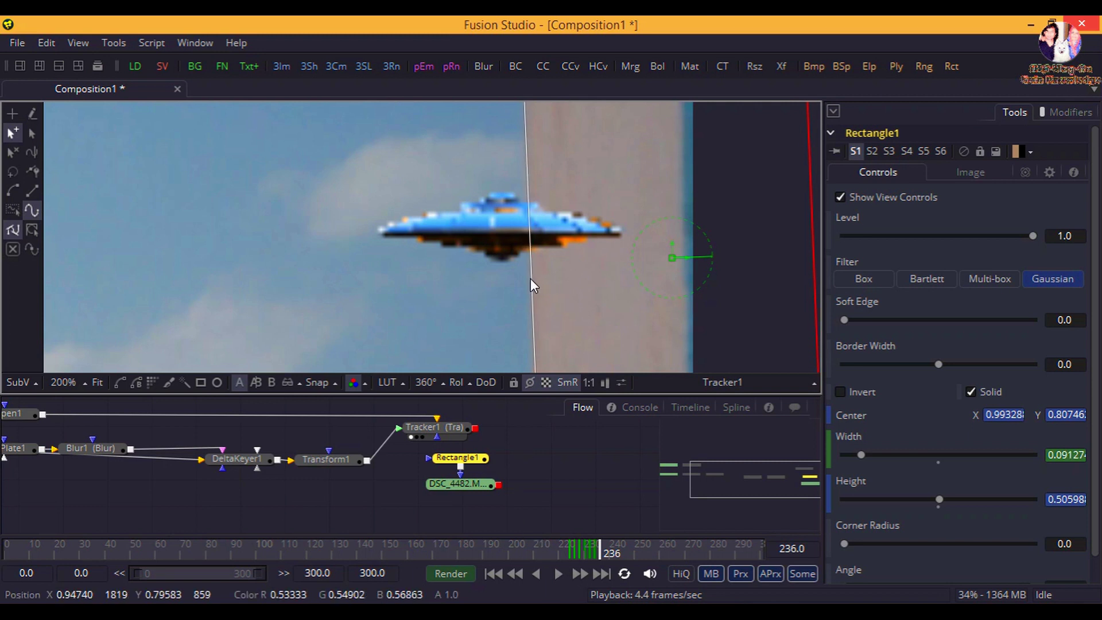
Step: Narrow the mask to a width of about 0.077 past frame 236 and advance to frame 245 to check its edge against the wall
left_click(580, 573)
left_click(579, 573)
mouse_move(536, 319)
left_mouse_down()
mouse_move(550, 310)
mouse_move(553, 326)
left_mouse_up()
left_click(576, 576)
left_click(575, 576)
left_click(583, 574)
left_click(583, 574)
left_click(580, 574)
left_click(579, 574)
left_click(578, 576)
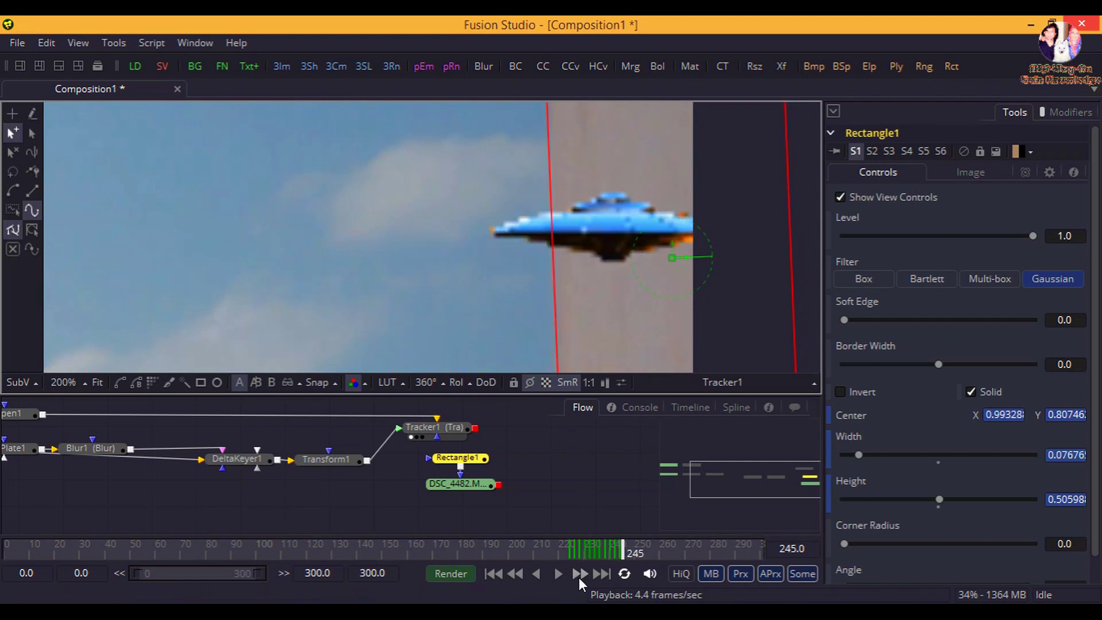
Step: Keyframe the mask's width to about 0.080 at frame 246 and 0.089 at frame 250, following the wall's edge
left_click(579, 576)
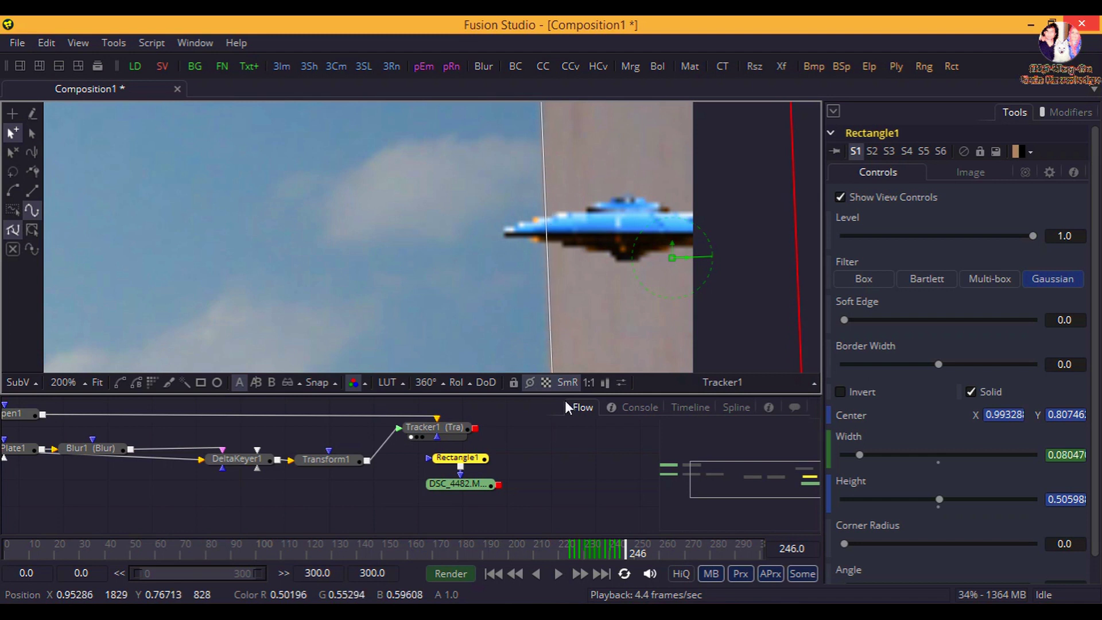
left_click(578, 576)
left_click(579, 576)
left_click_drag(546, 332, 535, 319)
left_click(579, 574)
left_click(578, 574)
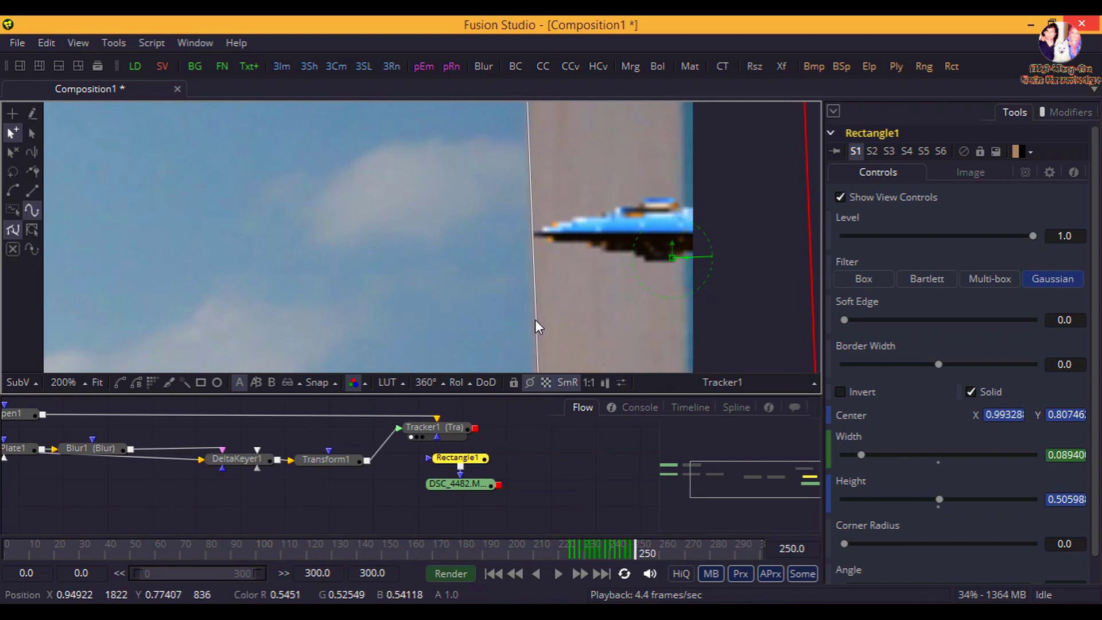
Step: Keyframe the mask's width to about 0.093 at frame 251 so its edge lies just outside the wall
left_click(580, 571)
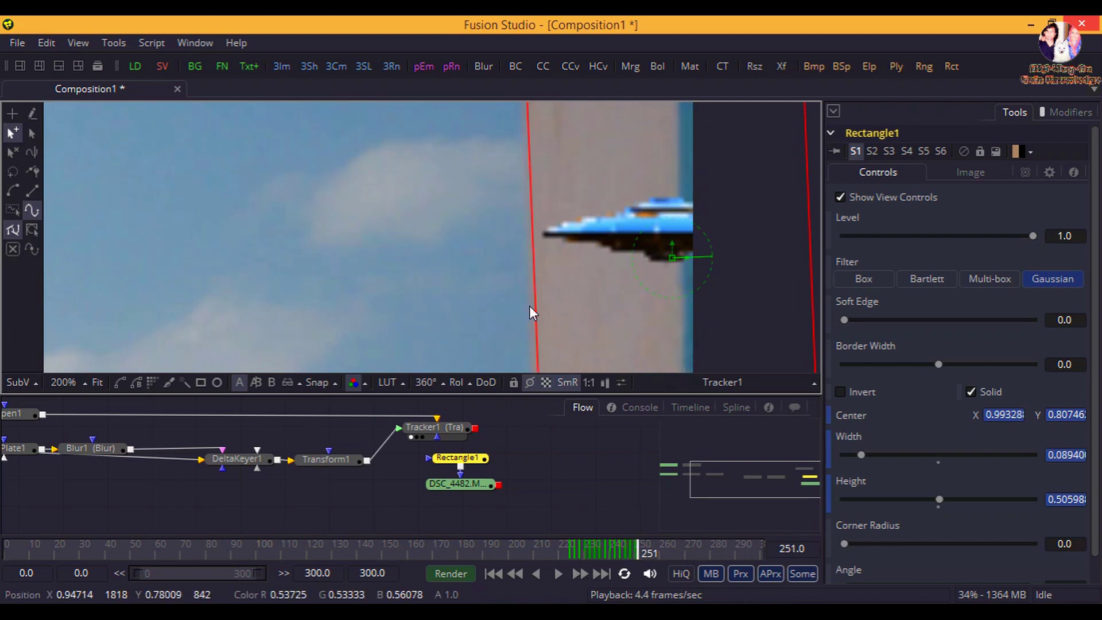
left_click_drag(533, 308, 527, 310)
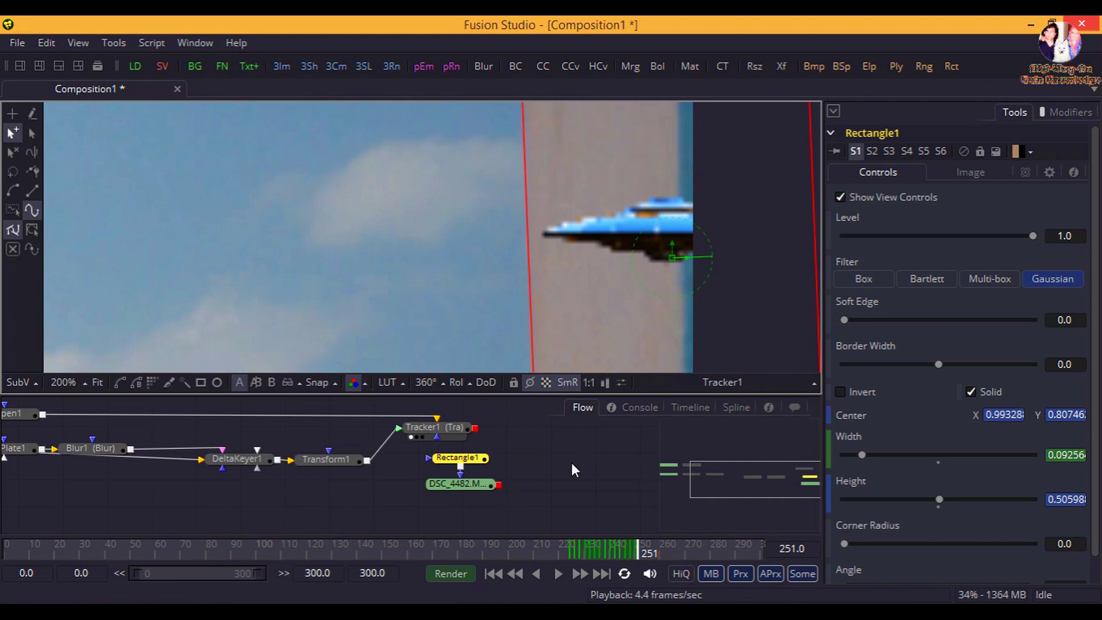
left_click_drag(571, 463, 541, 467)
left_click(97, 382)
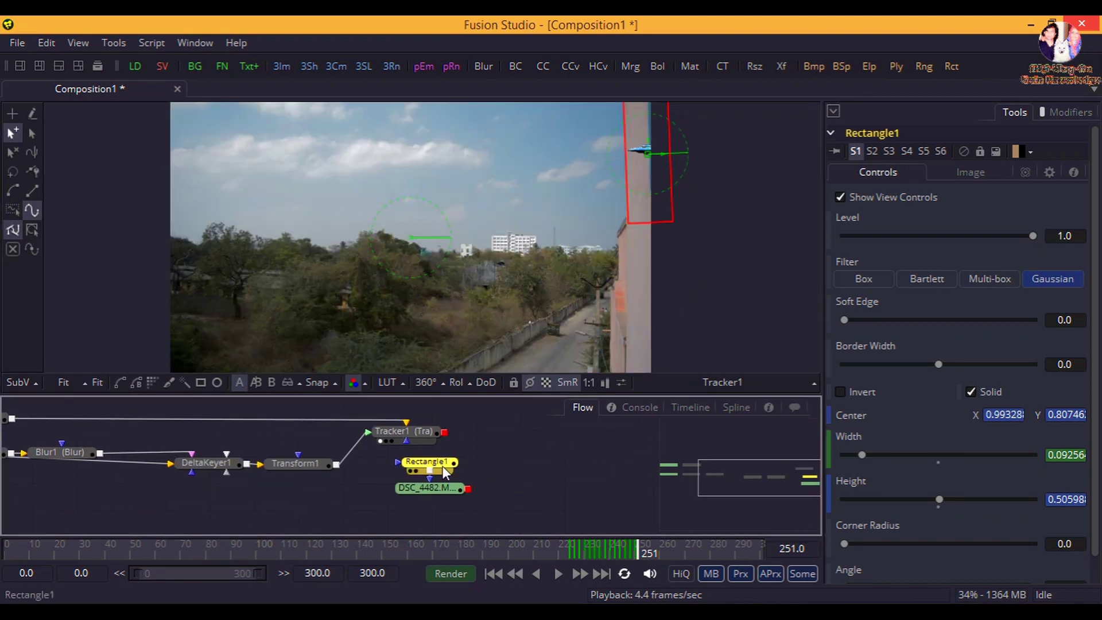
Step: Merge the masked DSC_4482 footage over the Tracker1 output and show the new merge in the viewer
left_click(519, 484)
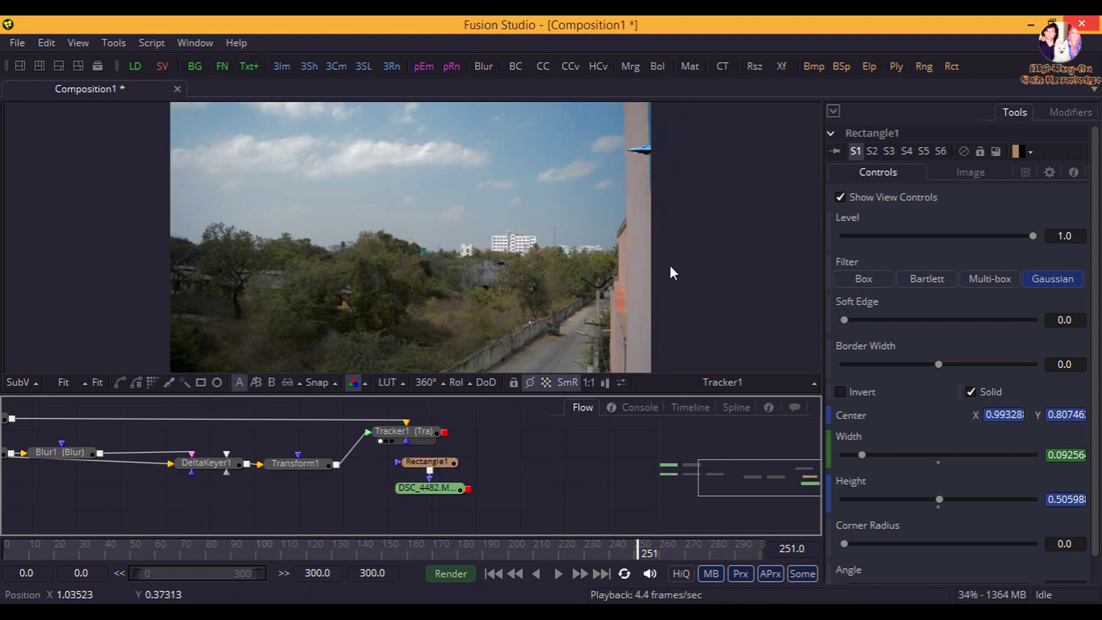
left_click_drag(468, 489, 446, 432)
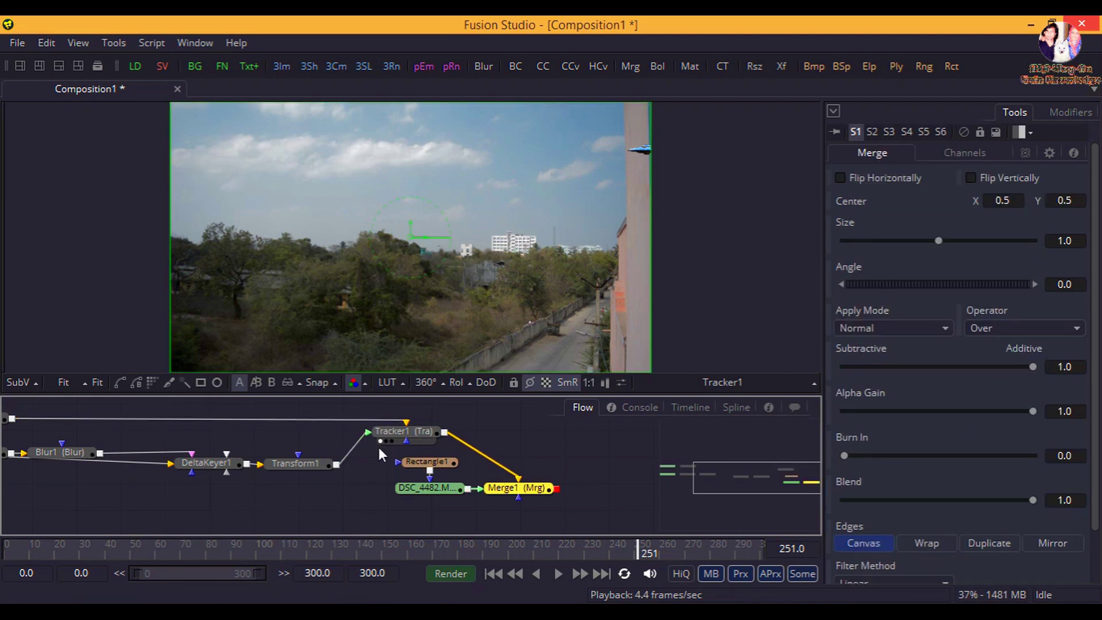
left_click_drag(516, 492, 519, 257)
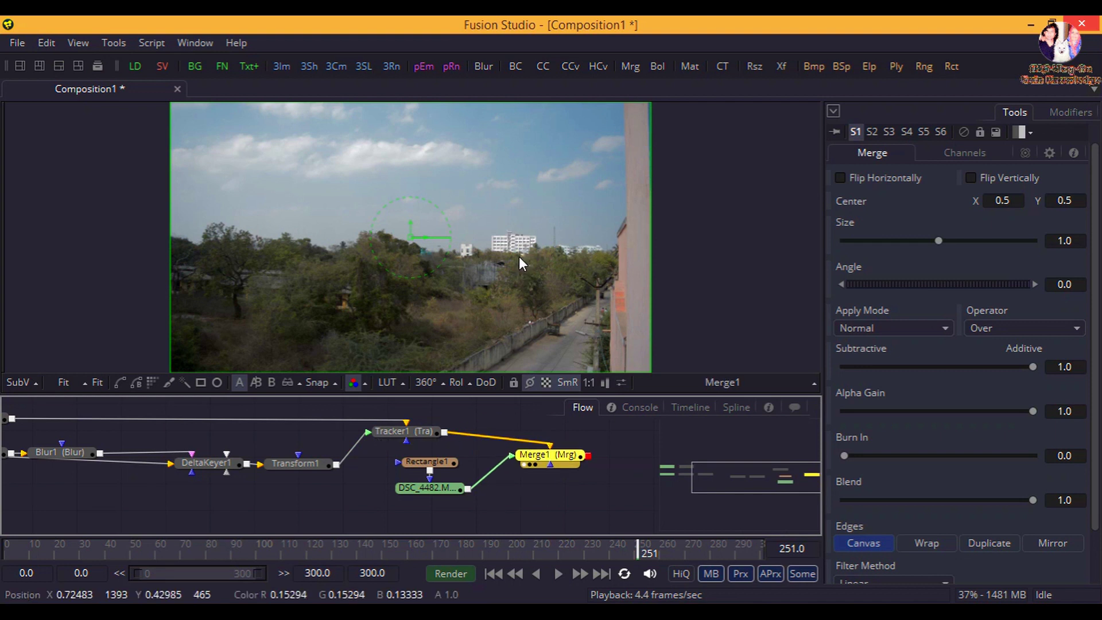
Step: Check the merged shot at frames 218 and 240, examining the UFO along the wall's edge at 200% zoom
left_click_drag(619, 555, 555, 545)
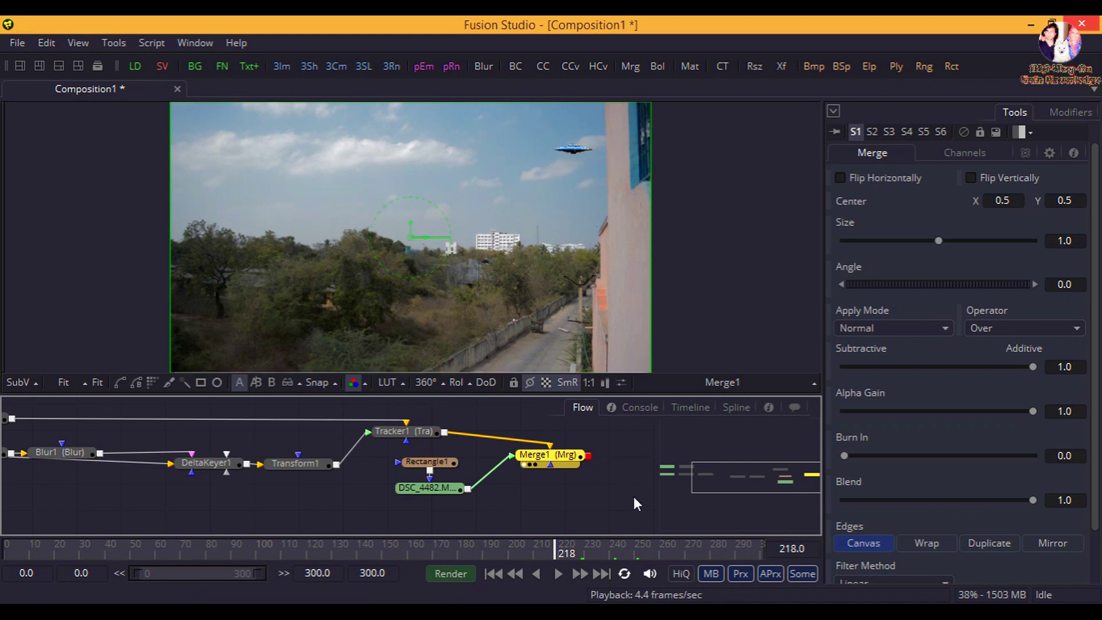
left_click_drag(585, 548, 615, 552)
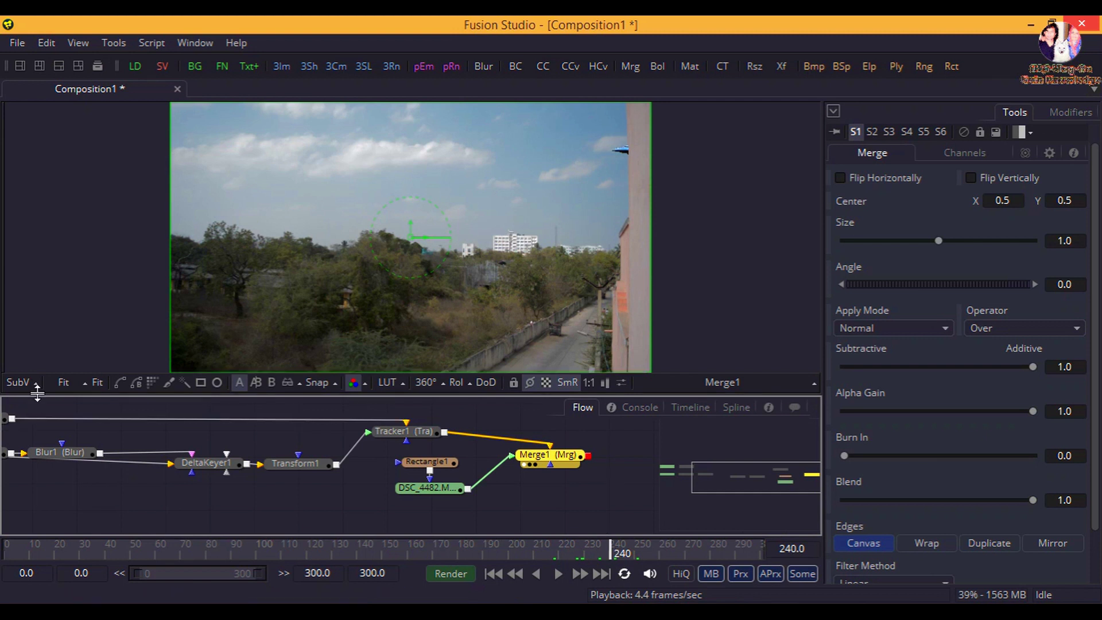
left_click(64, 382)
left_click(91, 310)
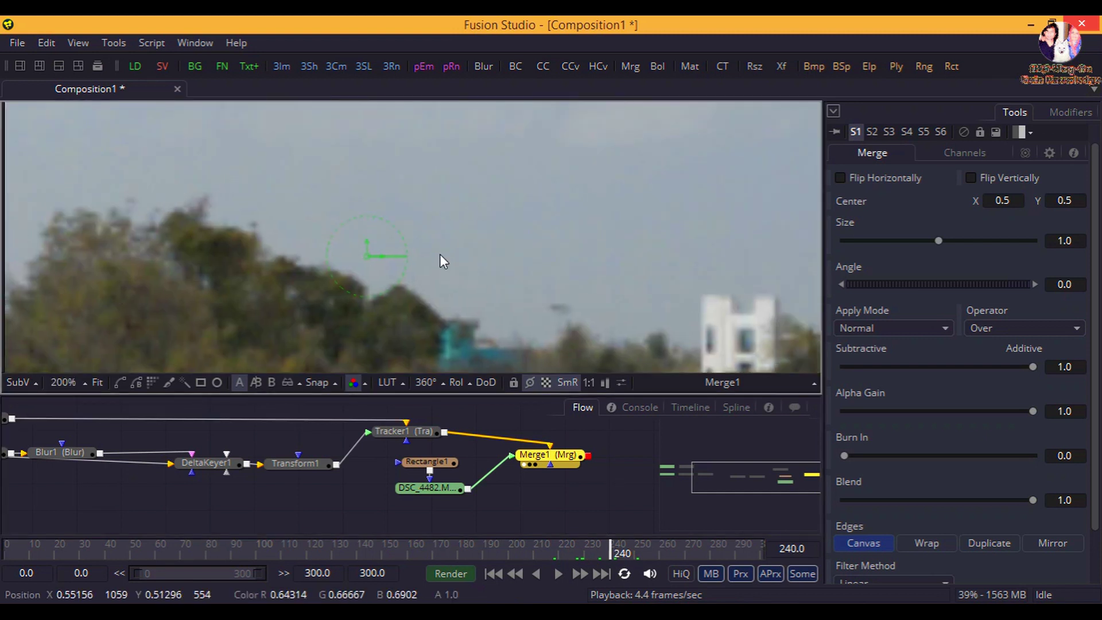
left_click_drag(551, 289, 197, 276)
left_click_drag(606, 274, 135, 290)
mouse_move(474, 267)
left_mouse_down()
mouse_move(418, 425)
mouse_move(487, 369)
mouse_move(496, 402)
left_mouse_up()
left_click_drag(500, 255, 530, 408)
left_click_drag(536, 262, 537, 303)
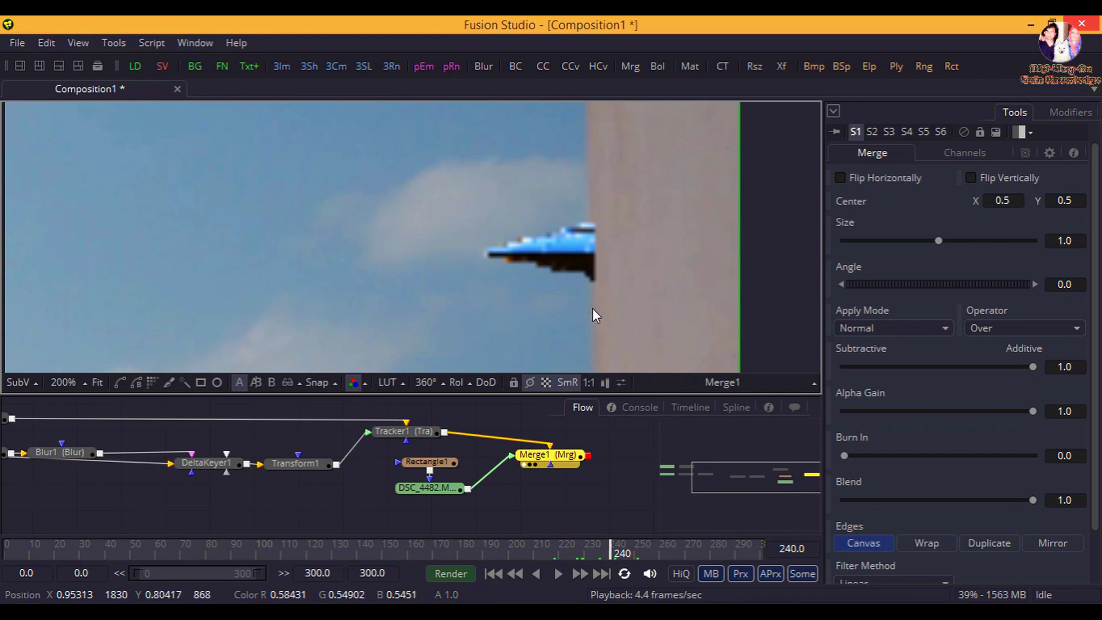
Step: Set the wall mask's border width to 0.0051 and its soft edge to 0.0017
left_click(430, 463)
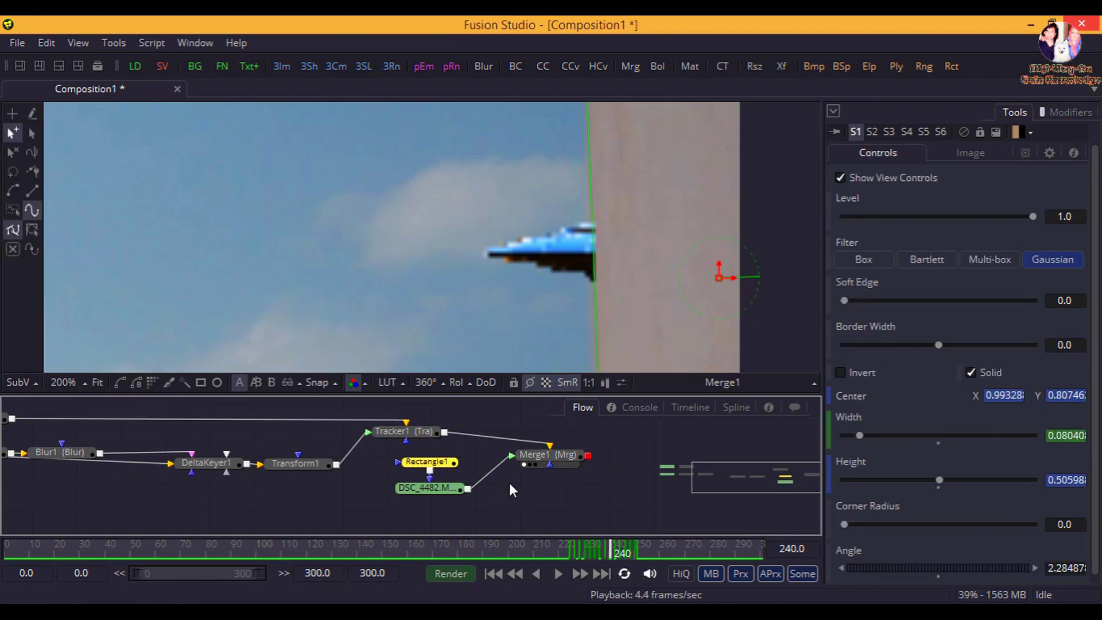
left_click(602, 483)
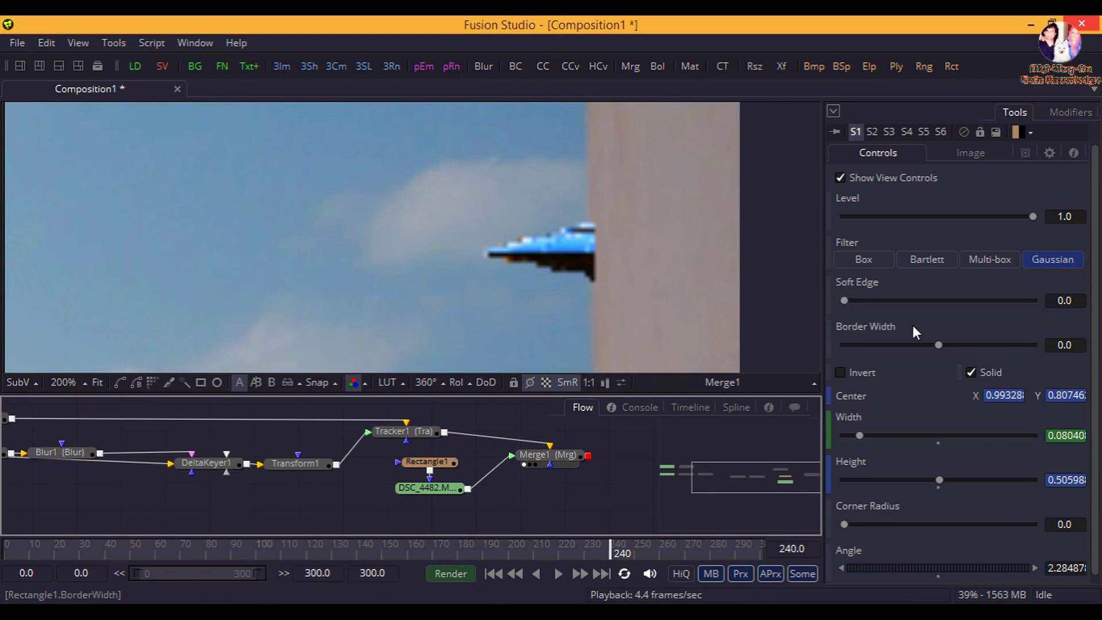
left_click_drag(937, 343, 945, 346)
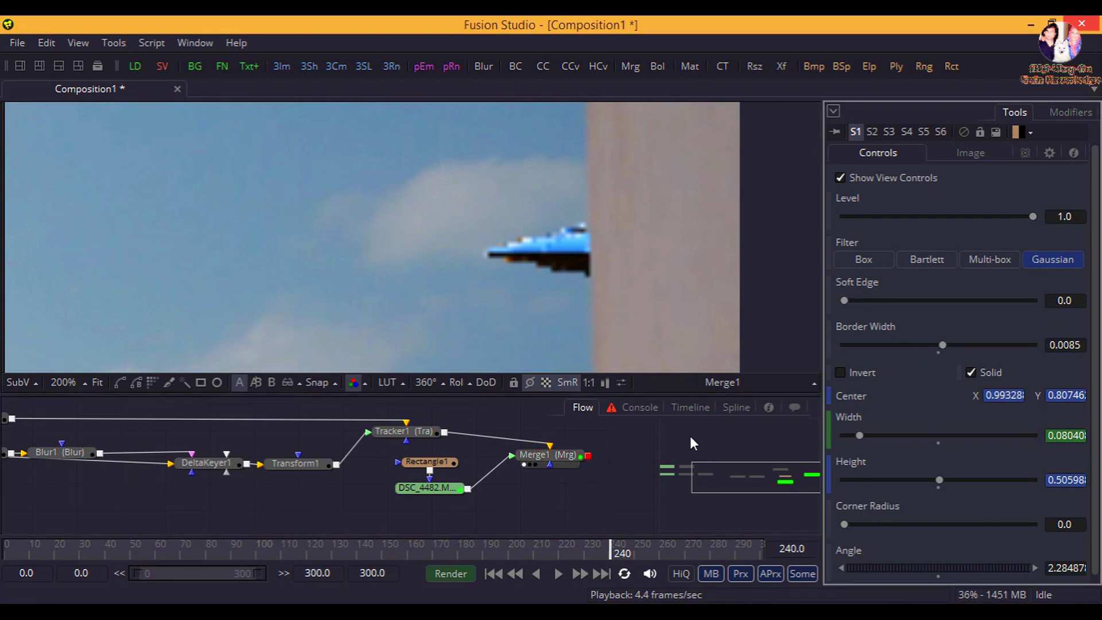
left_click_drag(945, 346, 943, 346)
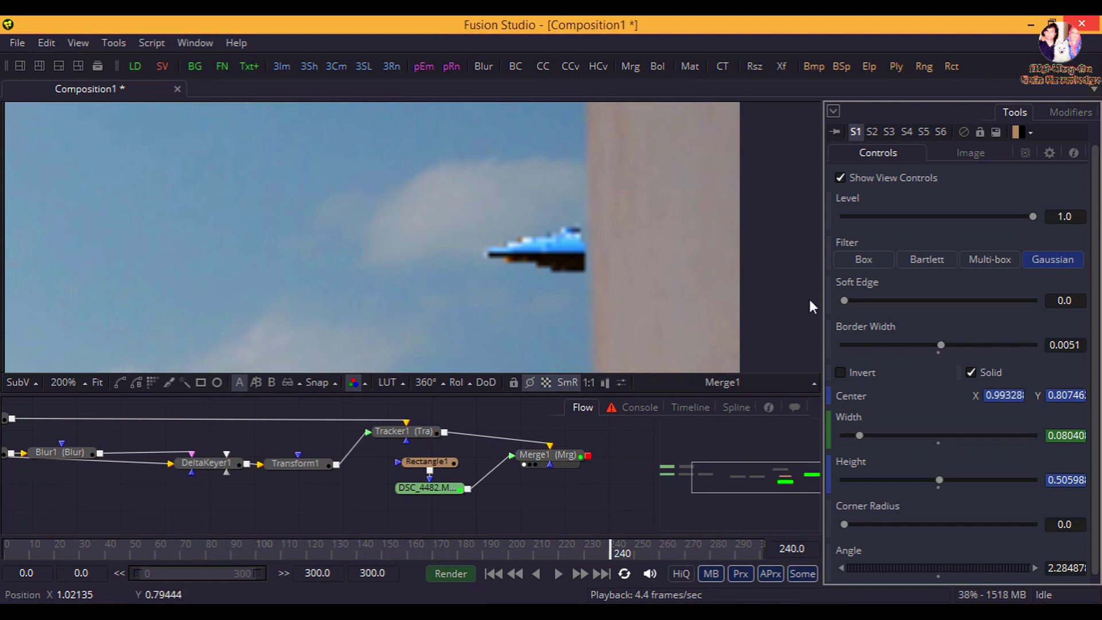
left_click_drag(843, 302, 845, 305)
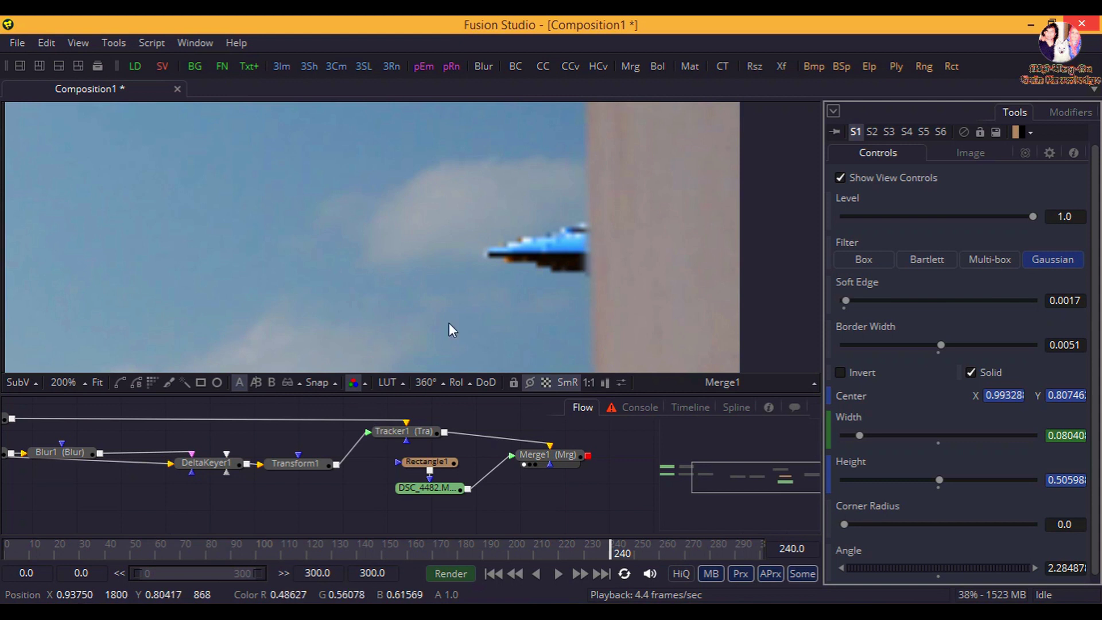
Step: Play back the composite several times to review the UFO passing behind the wall
left_click(92, 383)
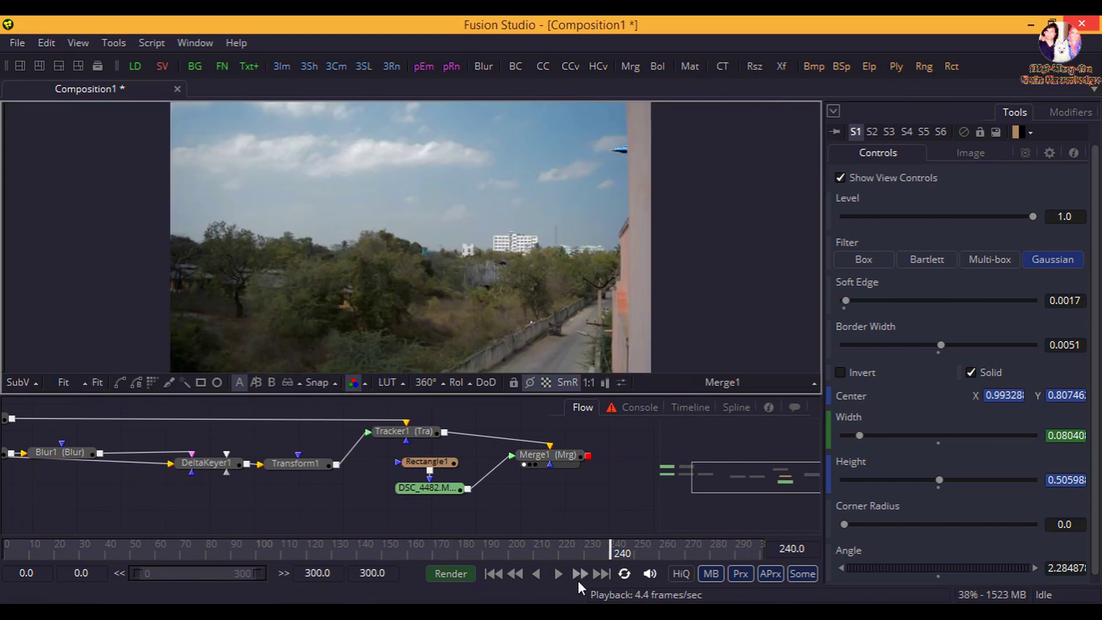
left_click(530, 546)
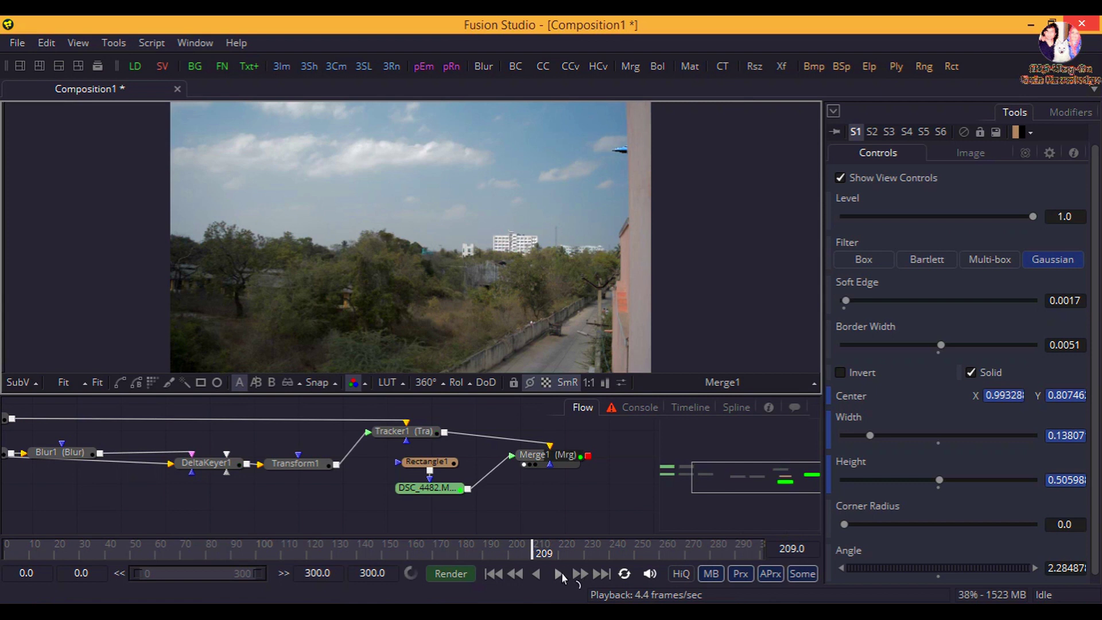
left_click(559, 574)
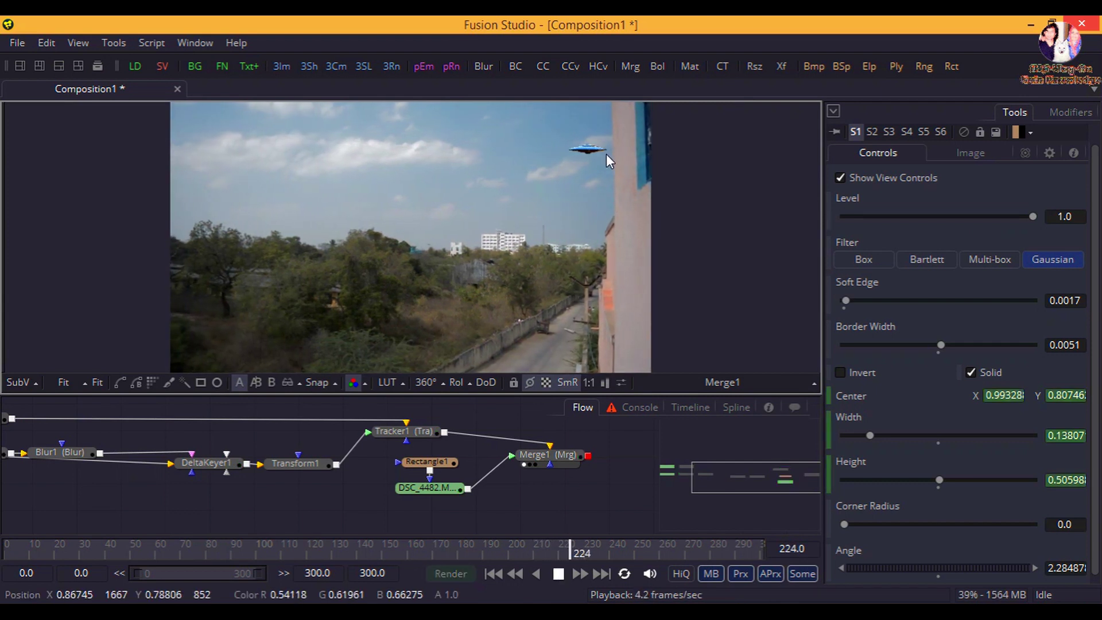
left_click(529, 554)
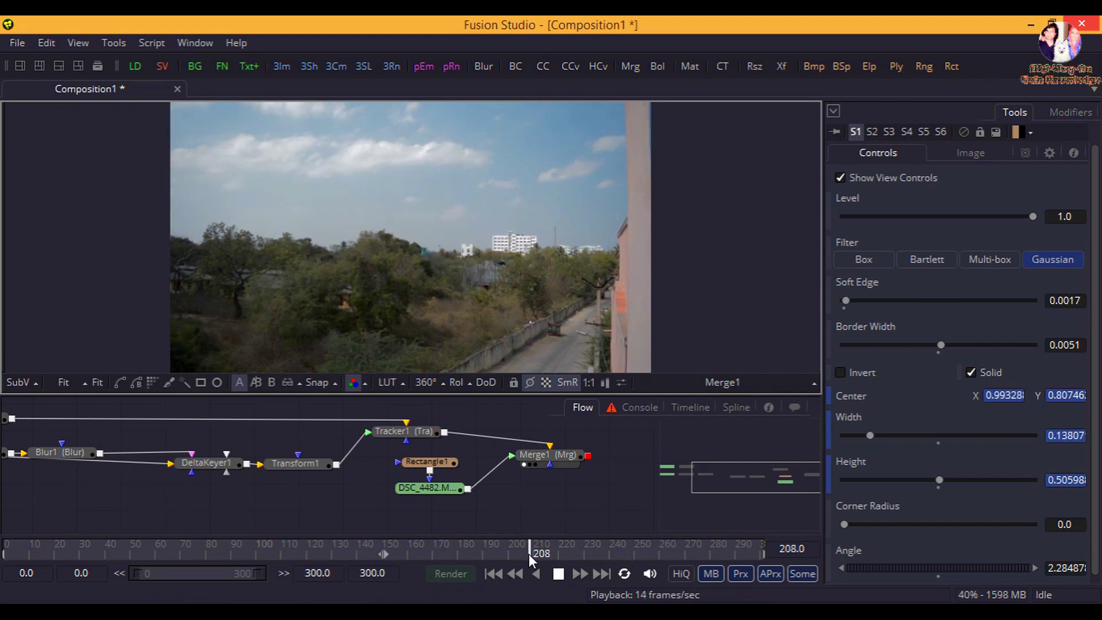
left_click(492, 549)
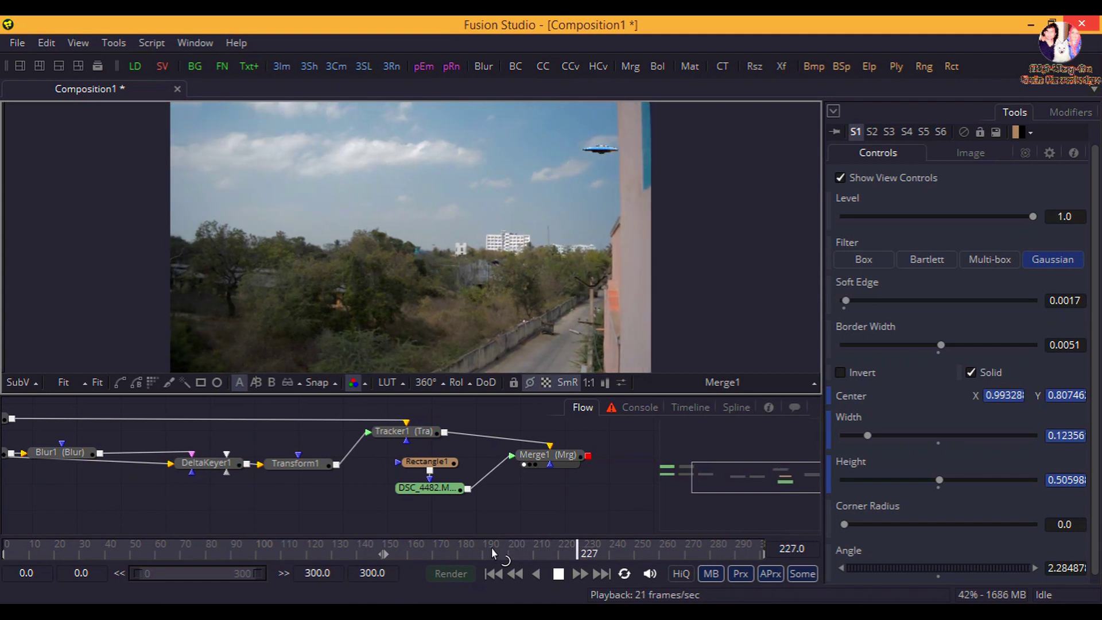
left_click(466, 549)
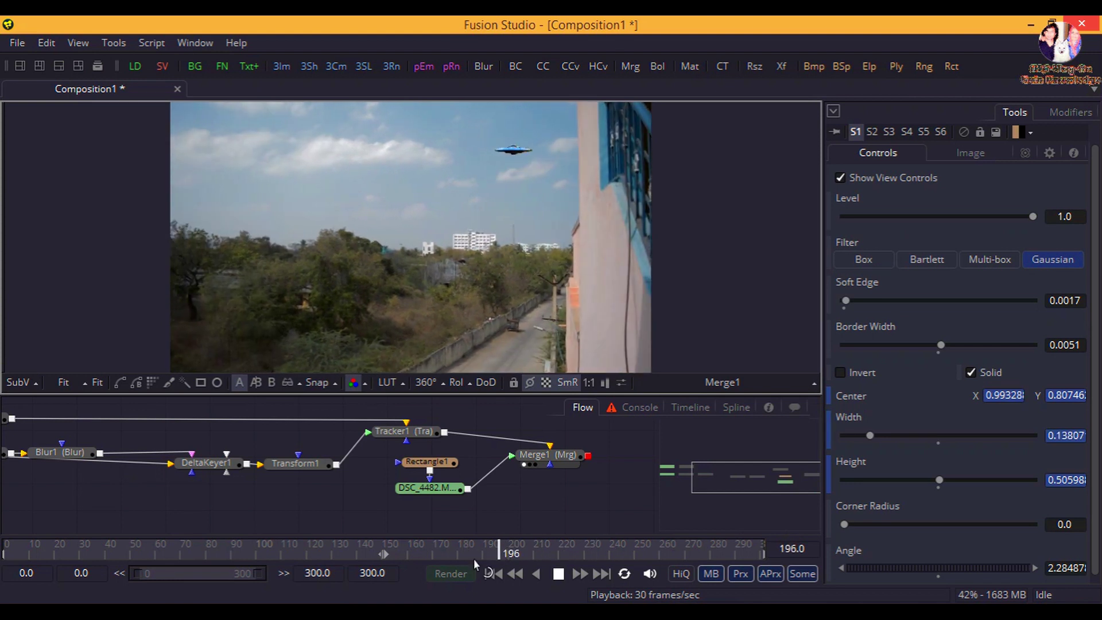
left_click(559, 574)
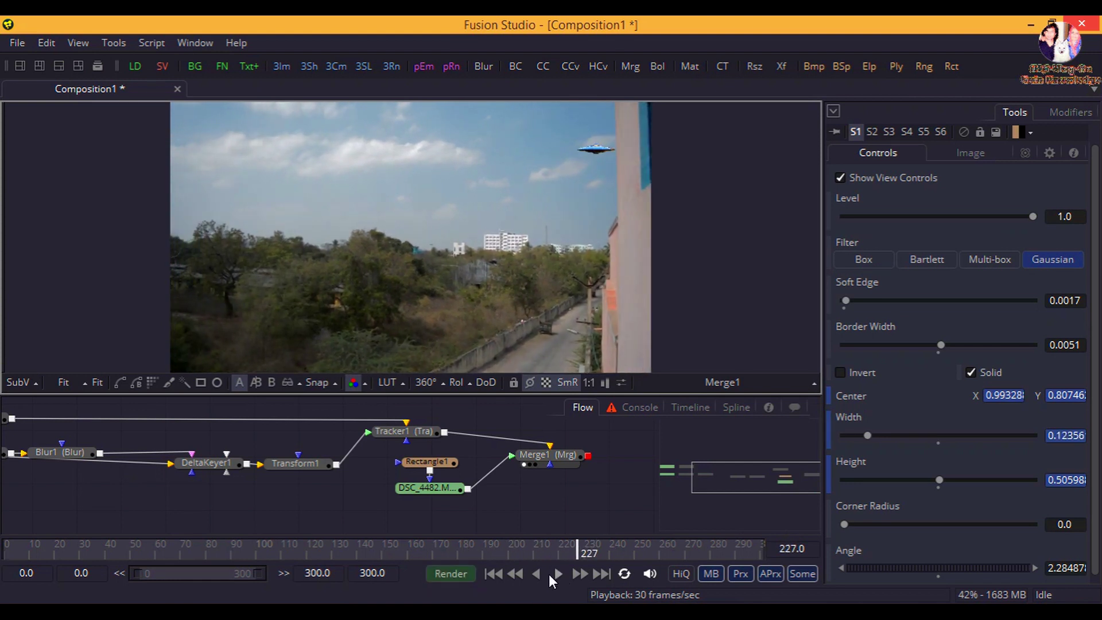
Step: Import the desktop images 580b585b2edbce24c47b263b.png and fog-clipart-transparent-background-611976 into the flow
left_click_drag(513, 491, 561, 484)
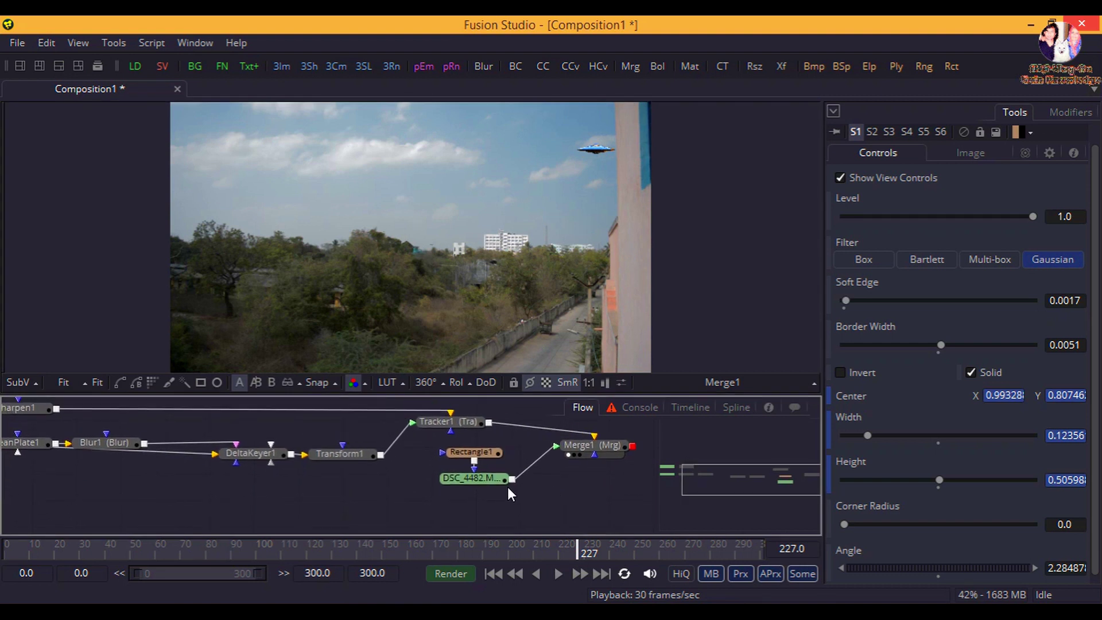
double_click(505, 25)
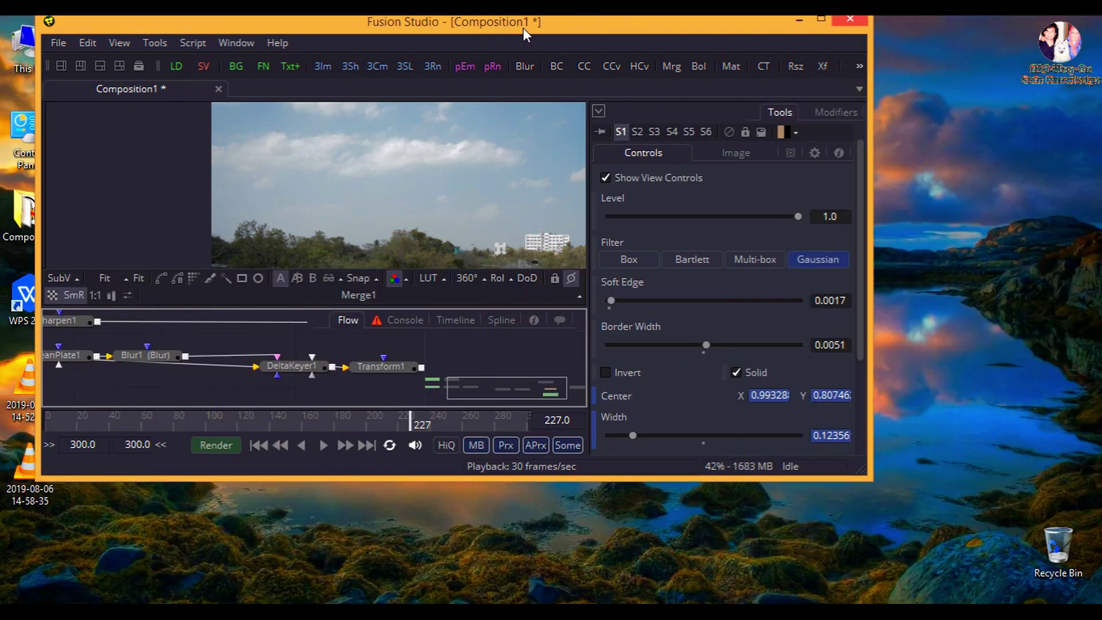
left_click_drag(114, 59, 172, 147)
left_click_drag(159, 67, 415, 388)
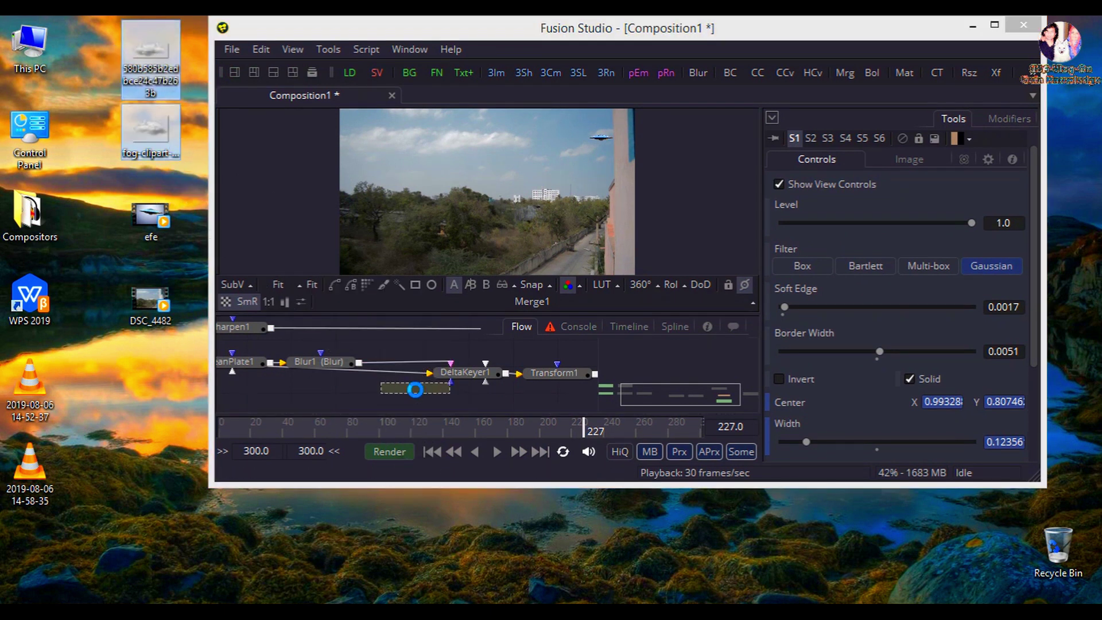
double_click(594, 27)
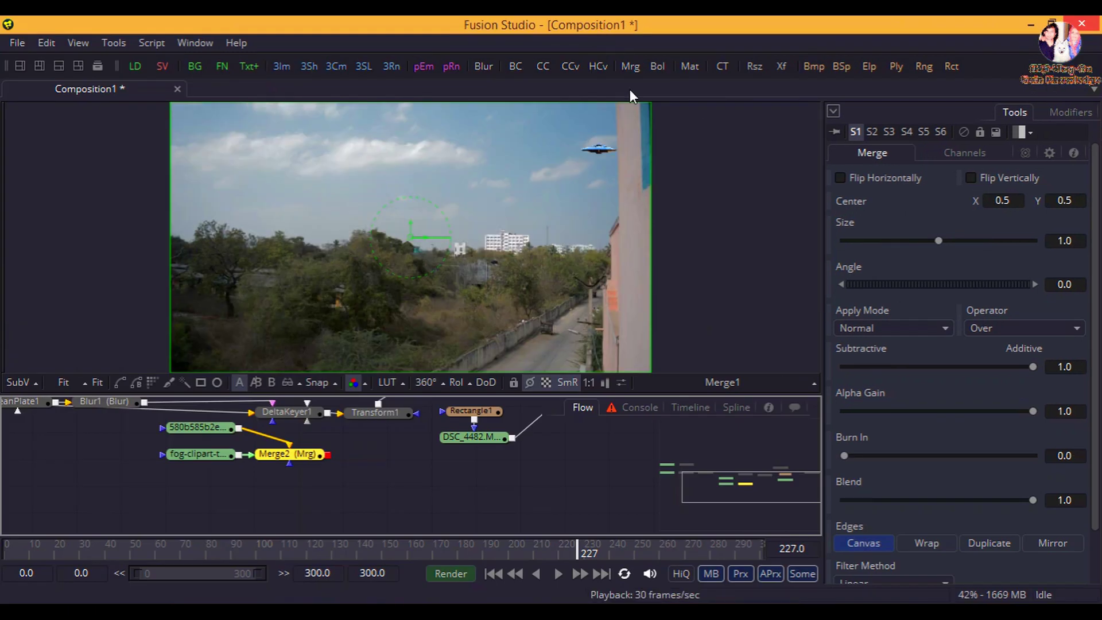
Step: Disconnect both cloud images from Merge2 and move that merge node away from them
left_click_drag(365, 487, 390, 531)
left_click(299, 484)
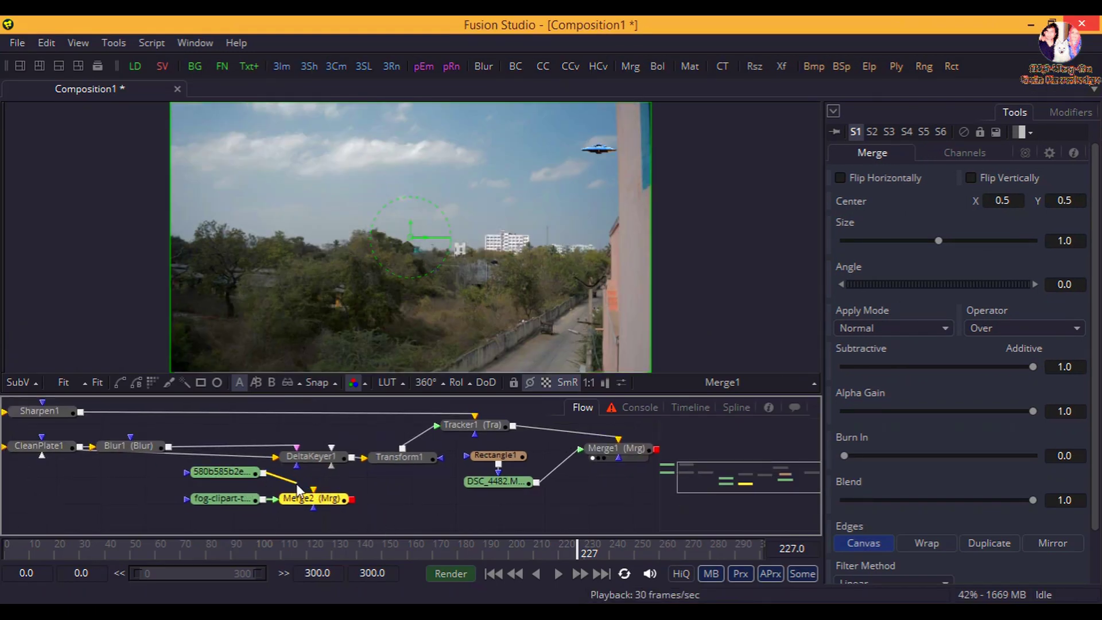
left_click_drag(313, 499, 377, 503)
left_click(318, 501)
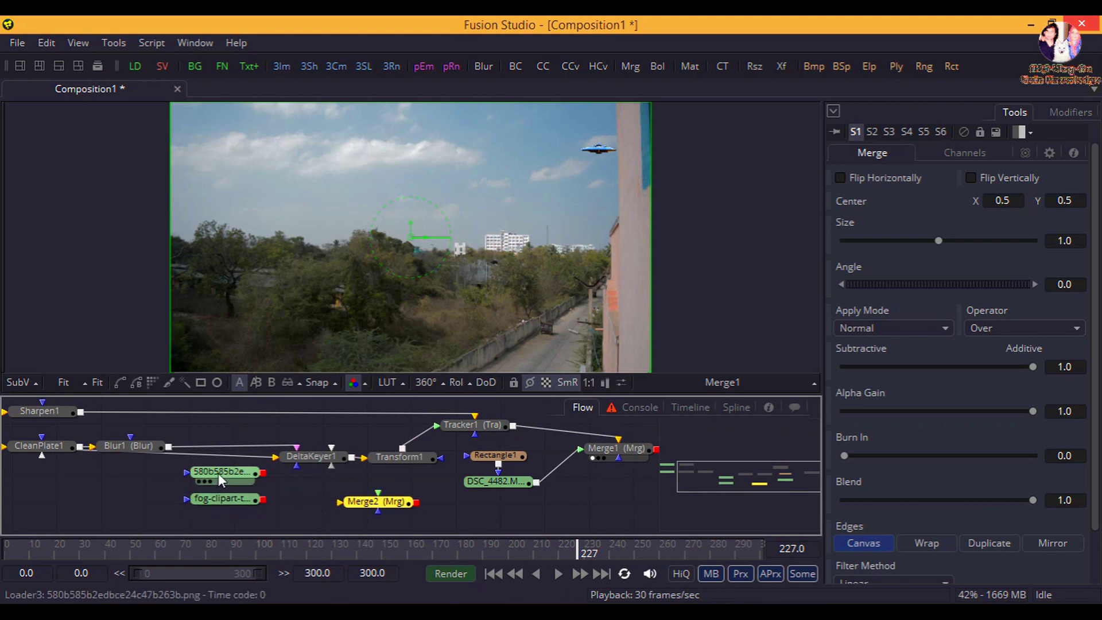
Step: Show the 580b585b2edbce24c47b263b.png cloud in the viewer and enable Post-Multiply by Alpha for it
left_click_drag(219, 473, 320, 226)
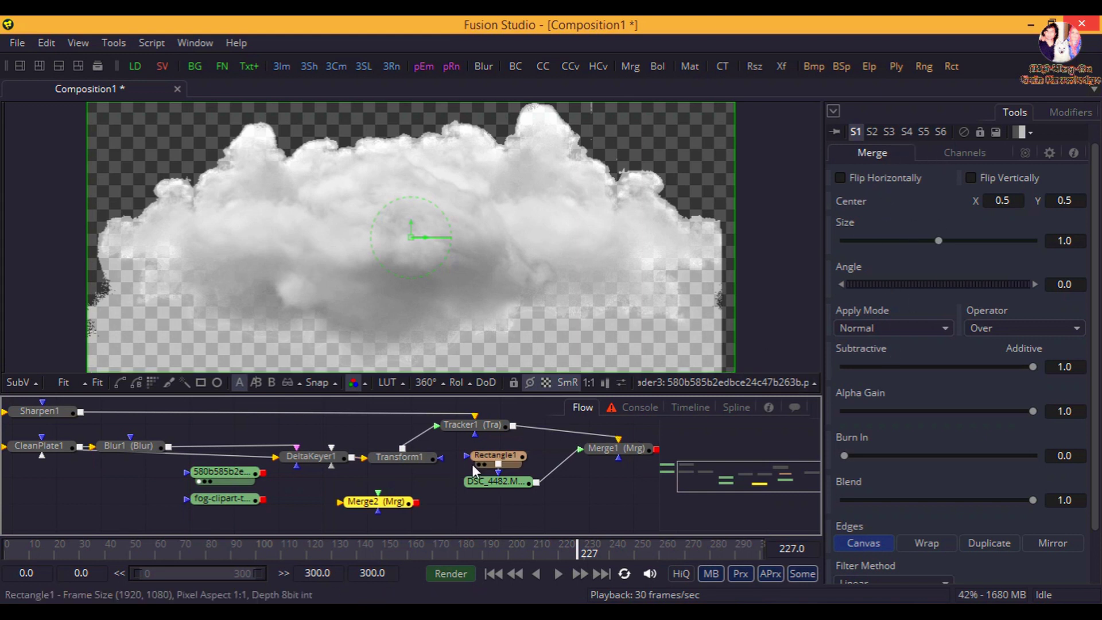
left_click(232, 471)
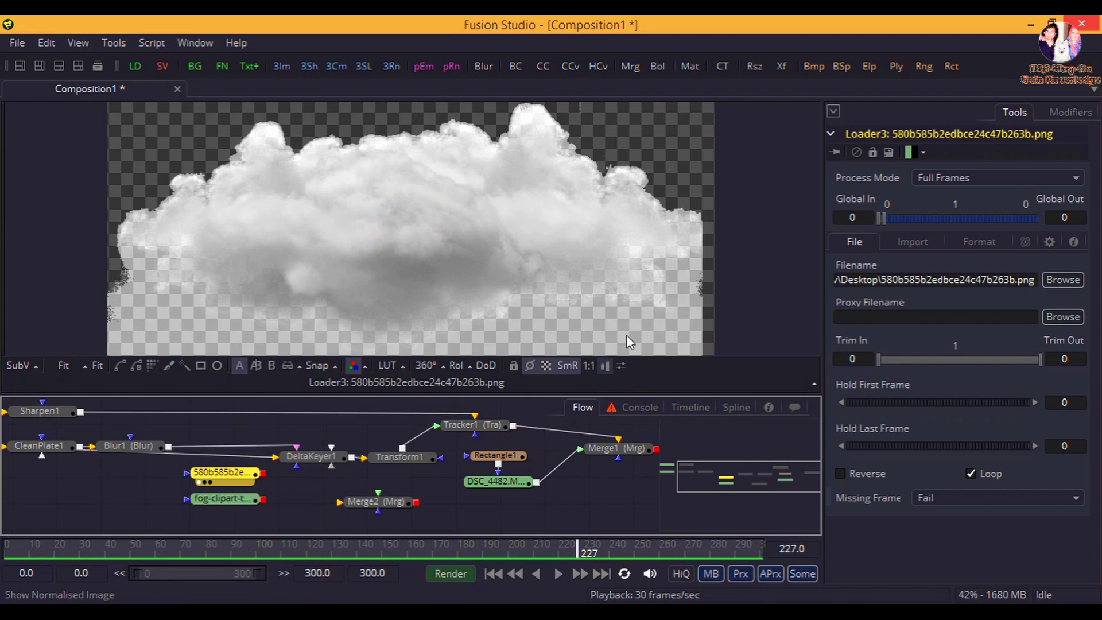
left_click(910, 240)
left_click(855, 490)
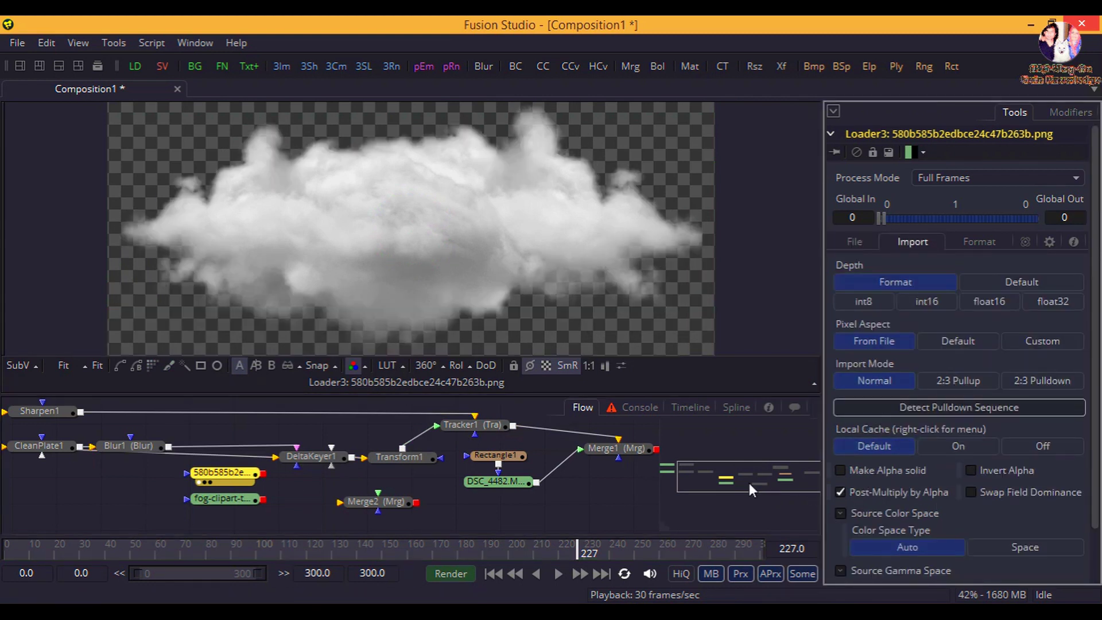
Step: Enable Post-Multiply by Alpha for the fog-clipart image and show it in the viewer
left_click(233, 498)
left_click(897, 244)
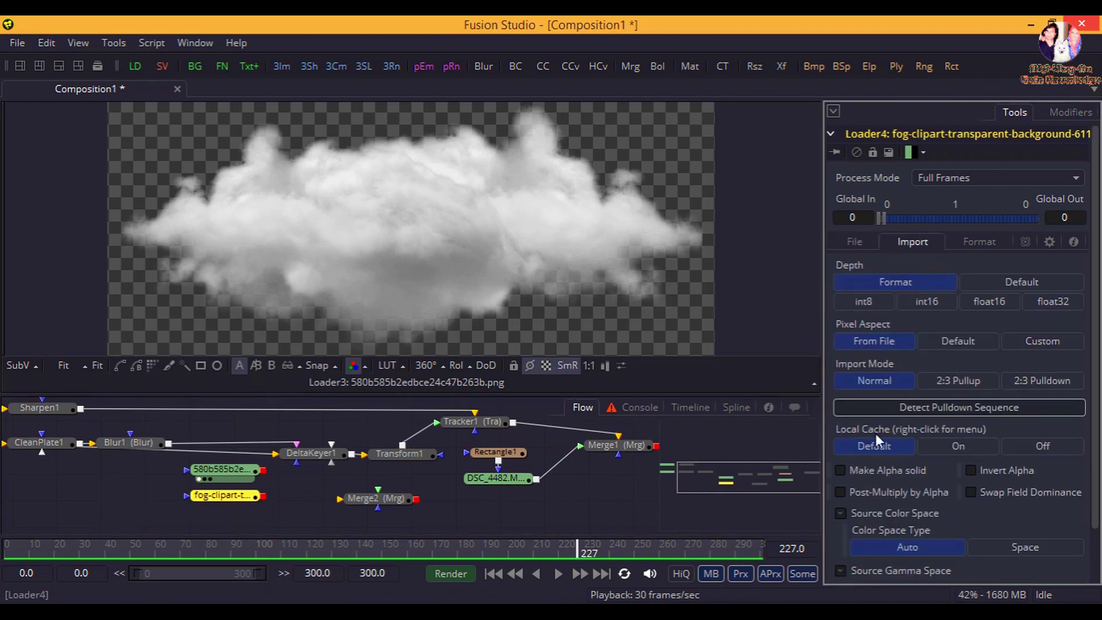
left_click_drag(246, 495, 333, 296)
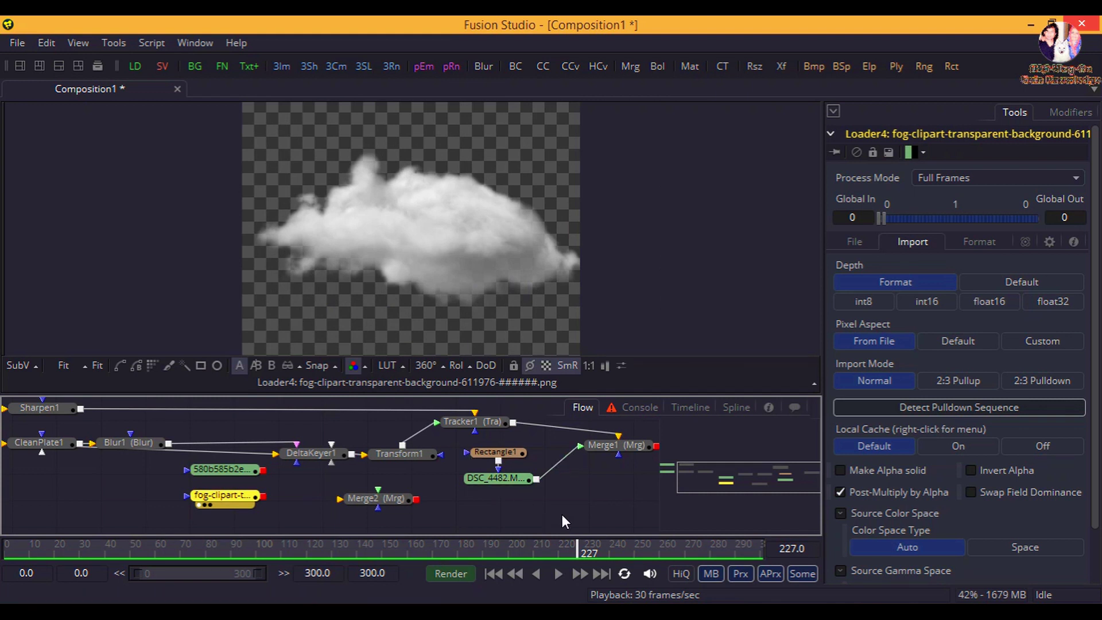
Step: Delete the disconnected Merge2 node from the flow
left_click_drag(563, 515, 518, 507)
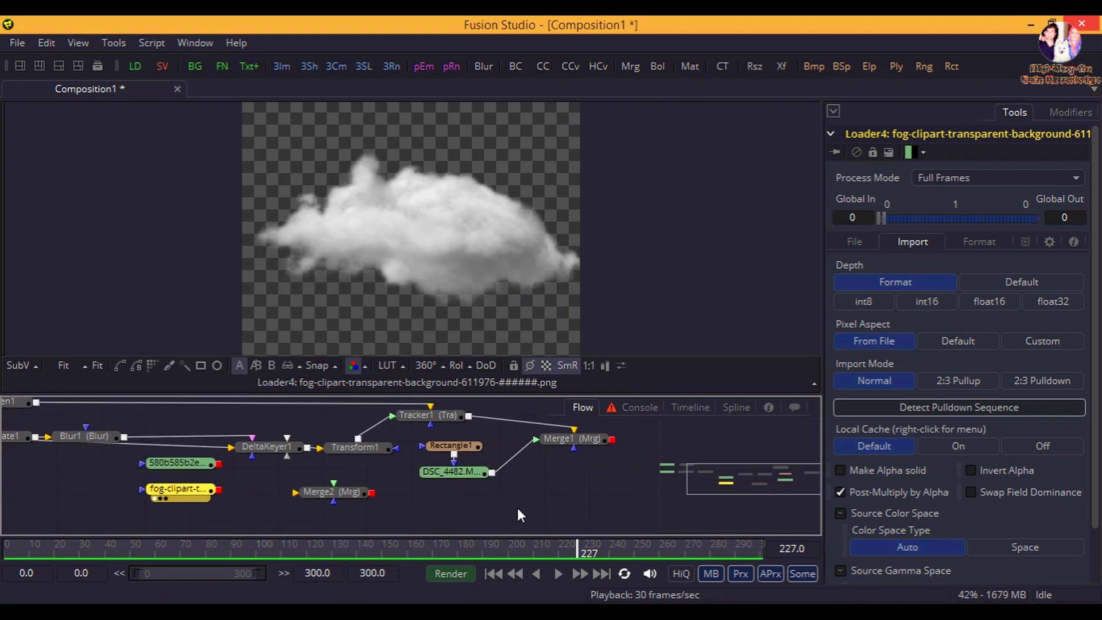
left_click(333, 490)
right_click(333, 490)
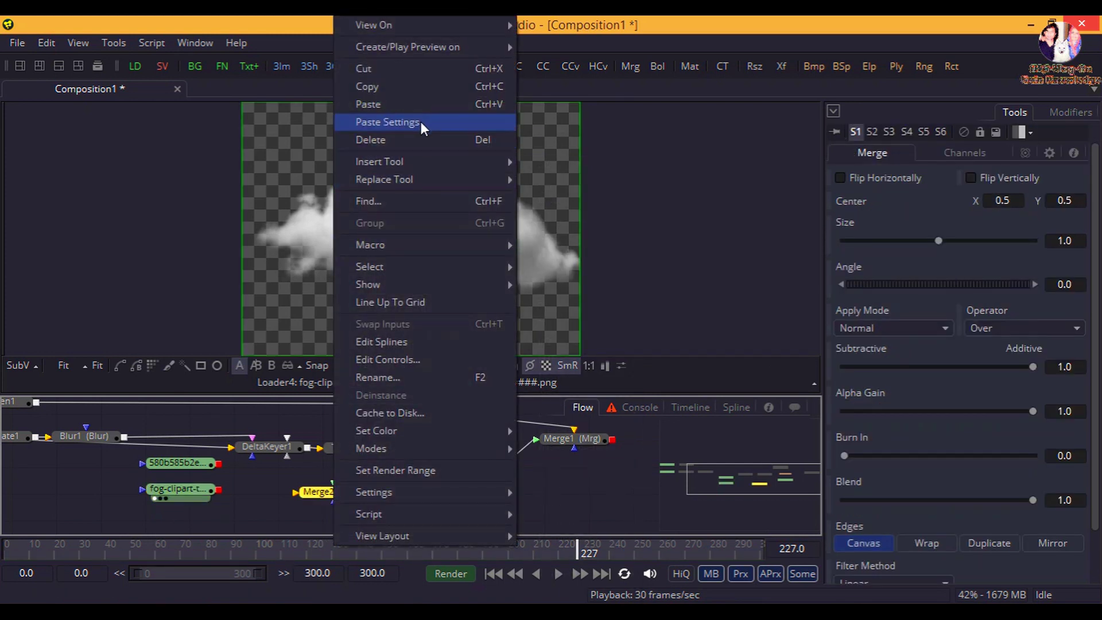
left_click(415, 105)
left_click_drag(383, 492, 401, 498)
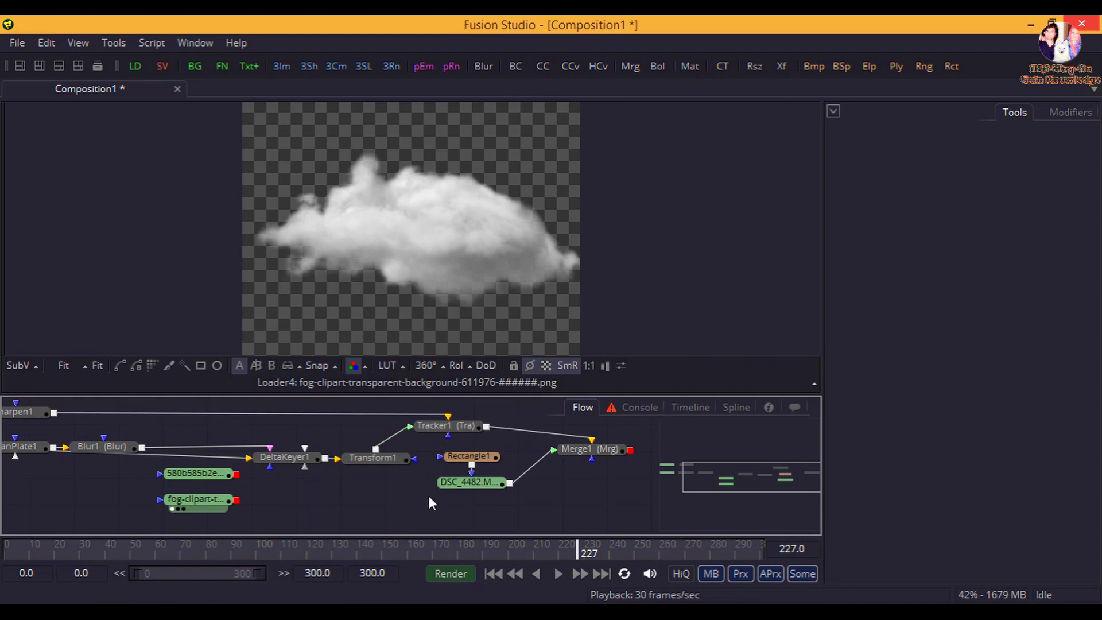
Step: Move the Rectangle1, DSC_4482.MOV and Merge1 nodes together farther away from Tracker1 to free space in the flow
left_click_drag(492, 492, 563, 477)
left_click_drag(571, 519, 465, 451)
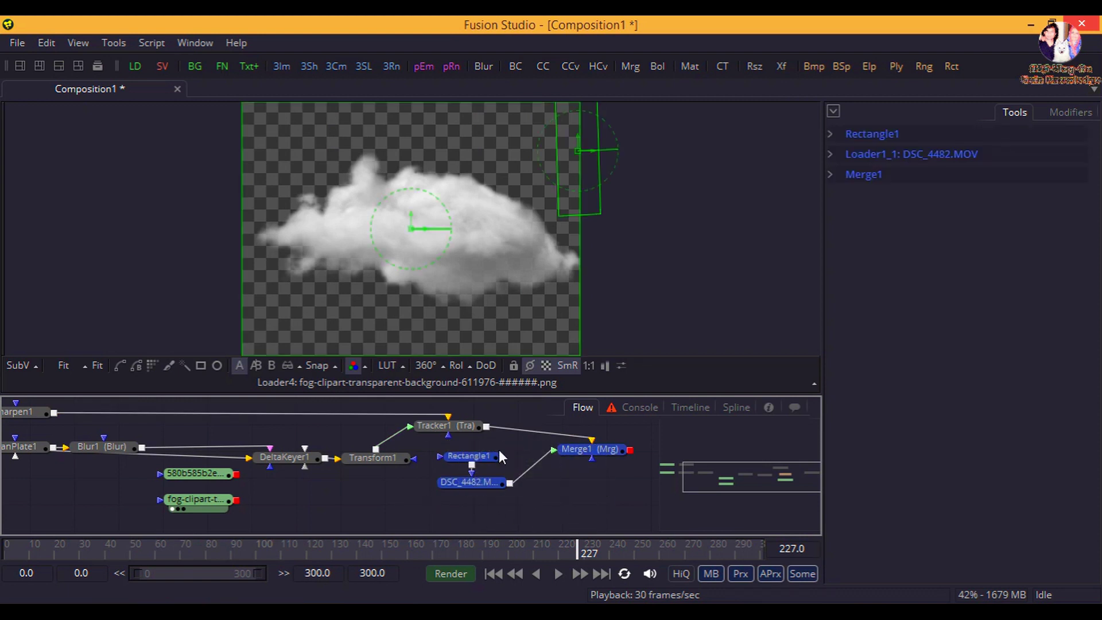
left_click_drag(577, 451, 693, 438)
left_click_drag(349, 492, 413, 488)
Step: Disconnect Transform1's output from Tracker1's foreground input and shift the Tracker1 node slightly away from Transform1
left_click(330, 459)
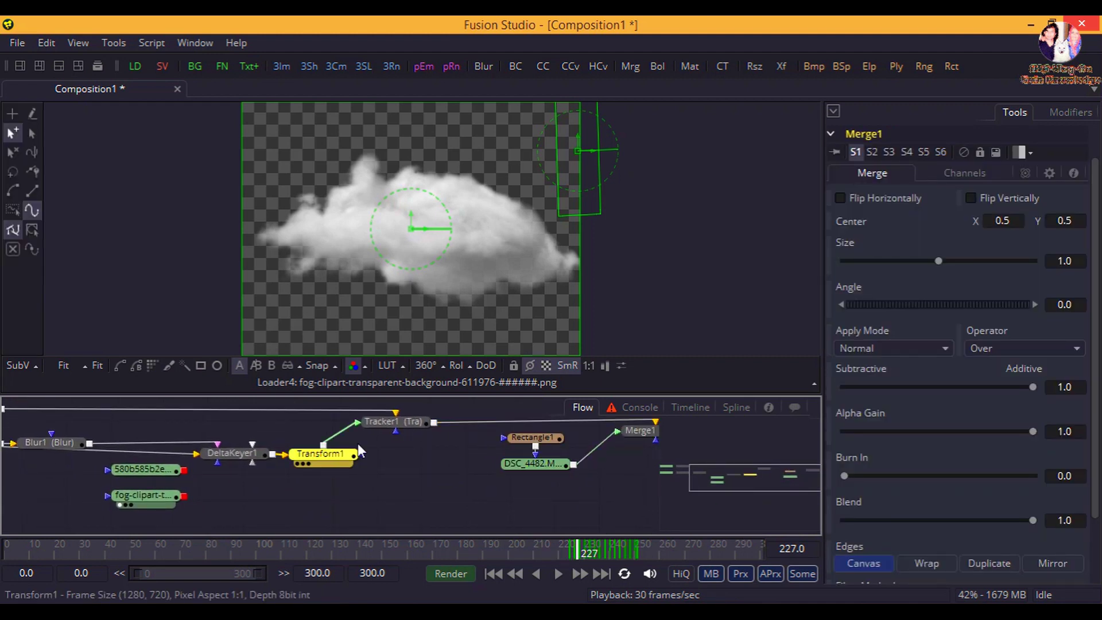
left_click(351, 426)
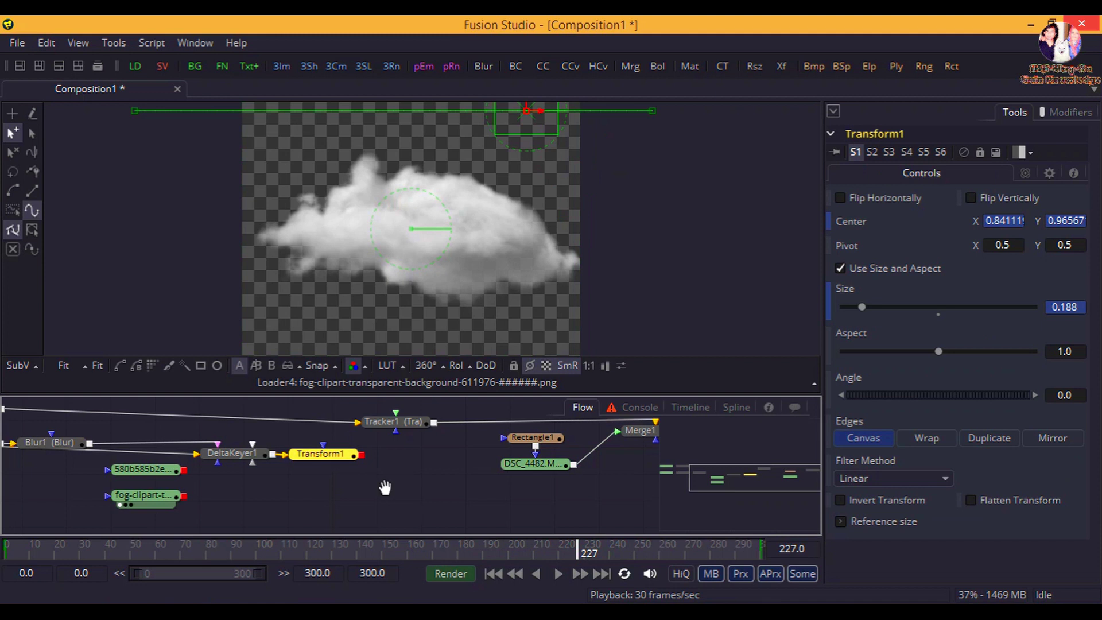
left_click_drag(385, 488, 365, 490)
left_click_drag(378, 424, 409, 412)
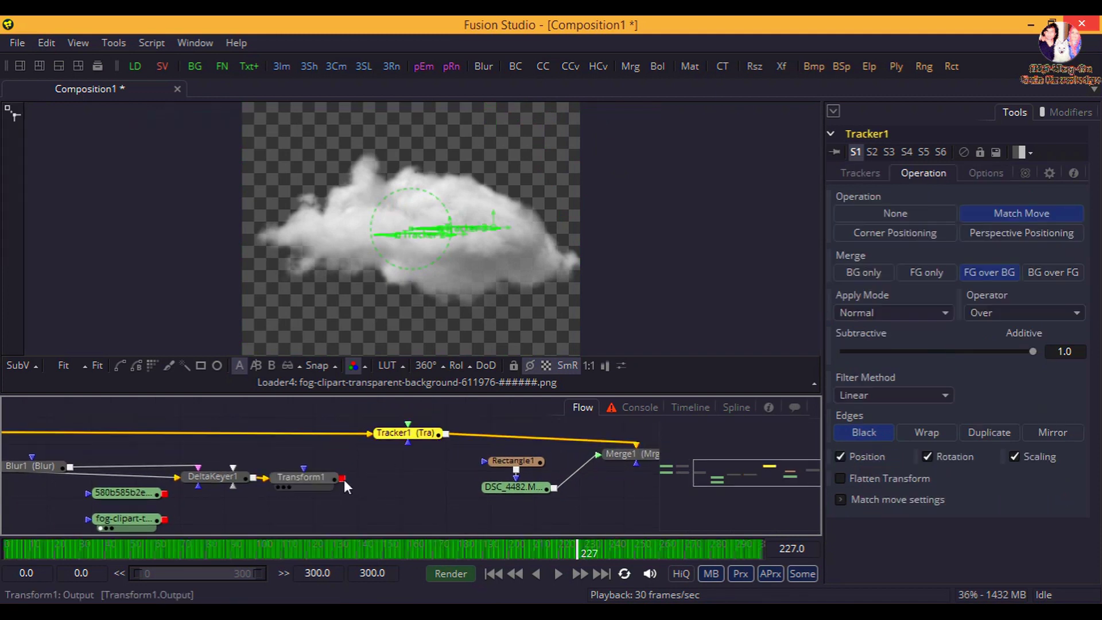
Step: Add a Merge node after Transform1, with Transform1 feeding its background input, and place it near the DSC_4482 loader
left_click(316, 459)
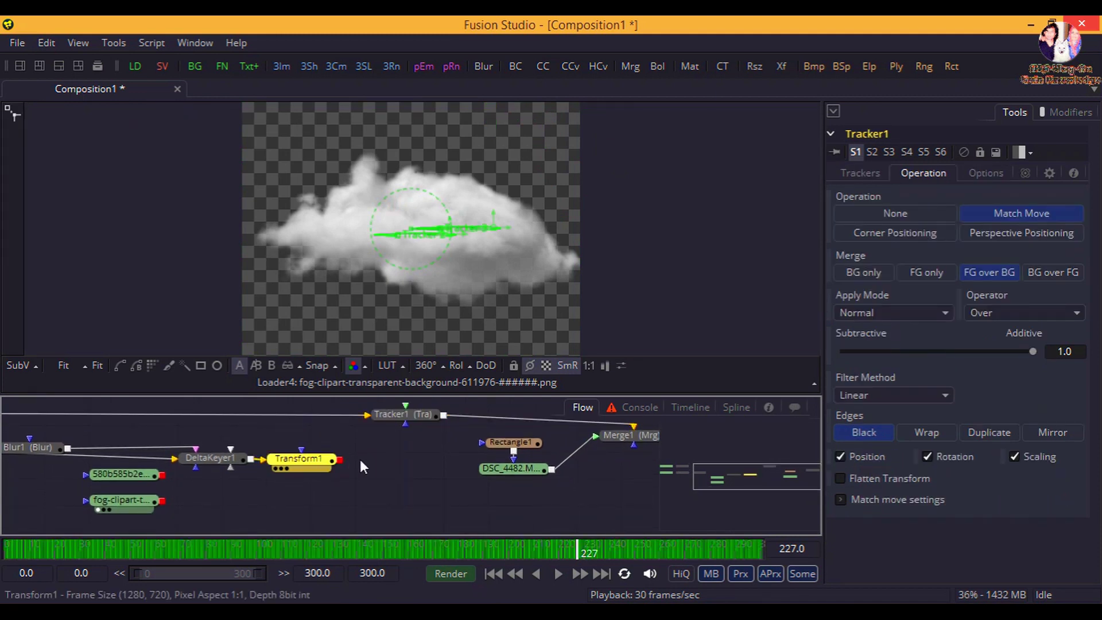
key("shift+space")
type("mer")
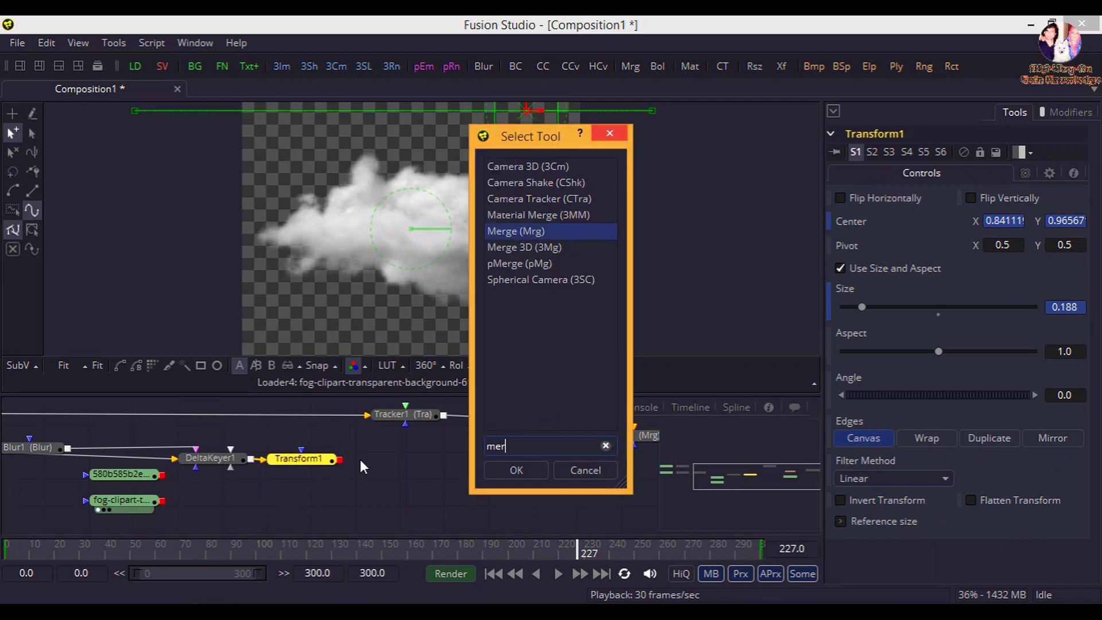
key("Return")
left_click_drag(369, 458, 404, 458)
left_click(384, 460)
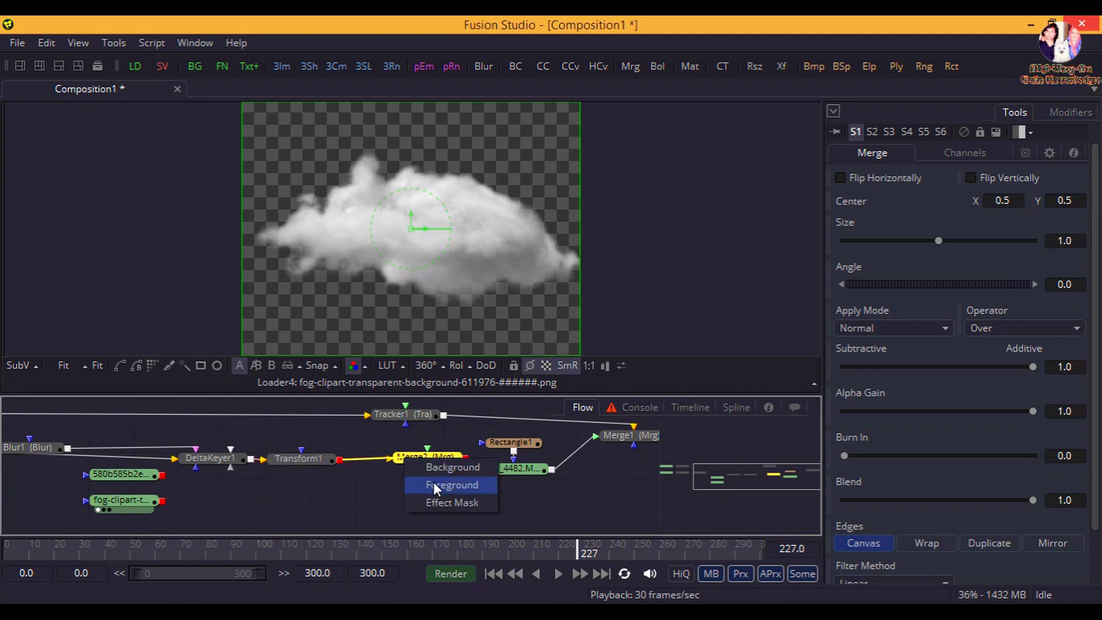
left_click(441, 470)
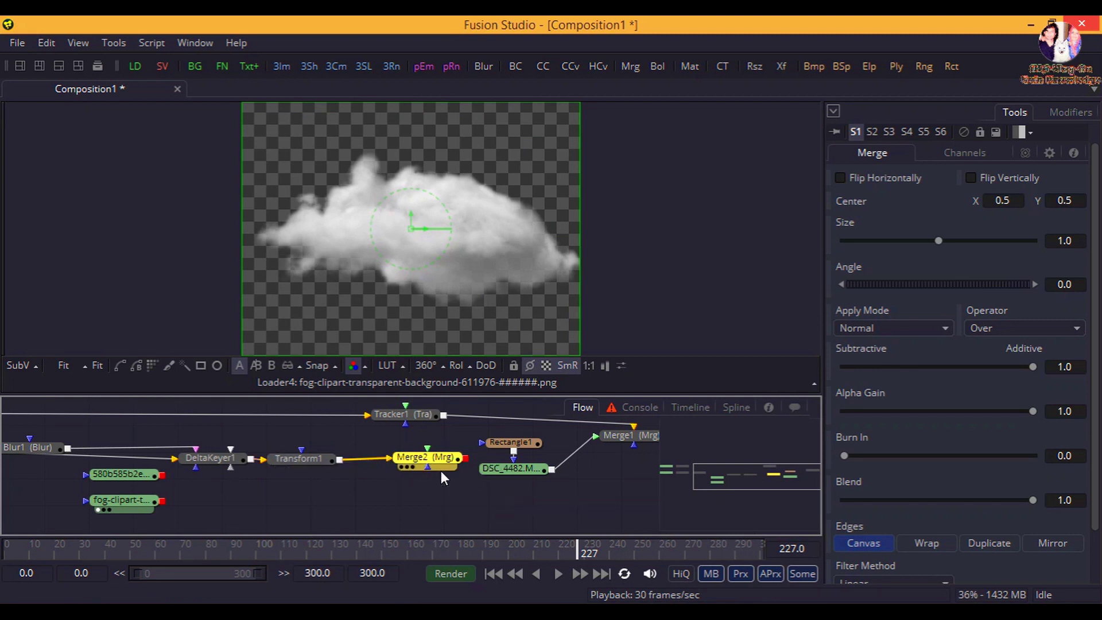
Step: Connect the 580b585b2edbce24c47b263b.png cloud to Merge2 as foreground and show Merge2 in the viewer
left_click_drag(161, 486, 429, 463)
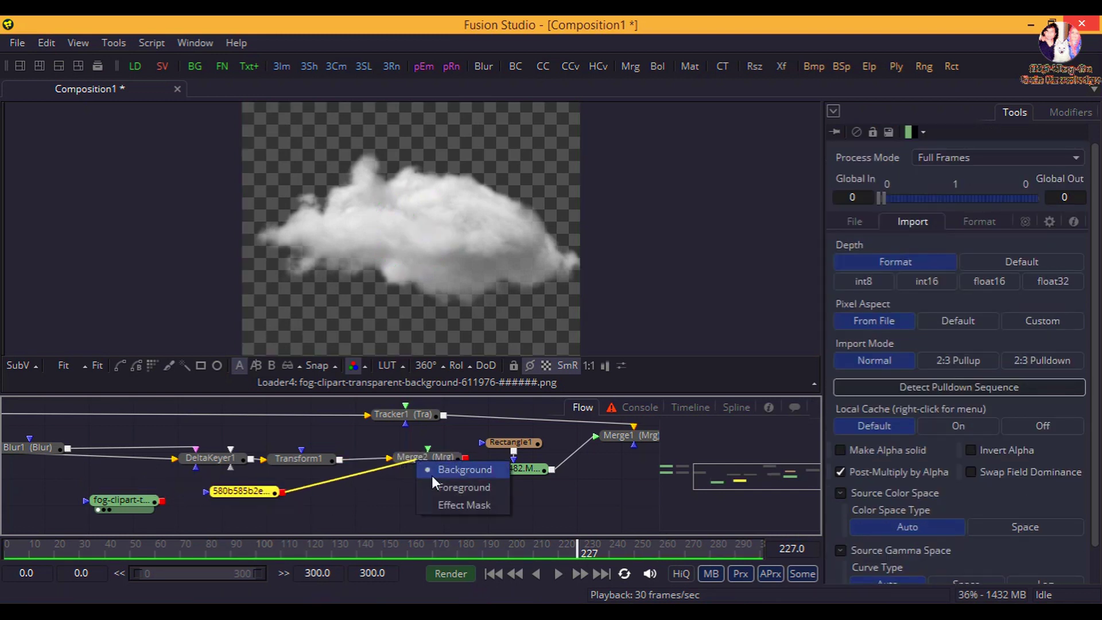
left_click(442, 486)
key("1")
left_click(97, 365)
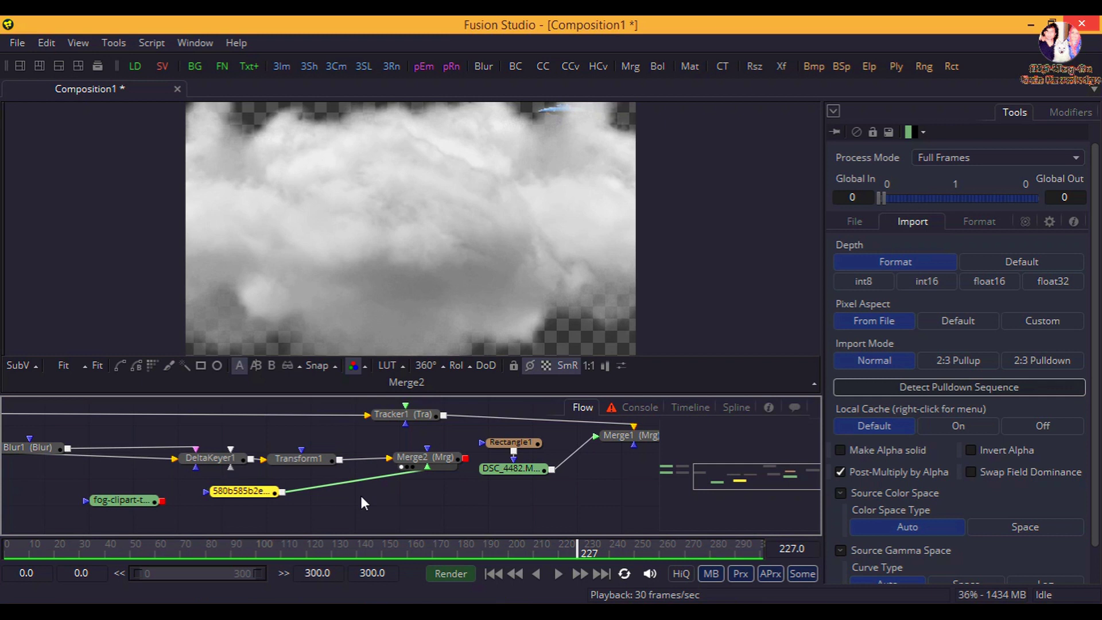
left_click_drag(599, 150, 596, 202)
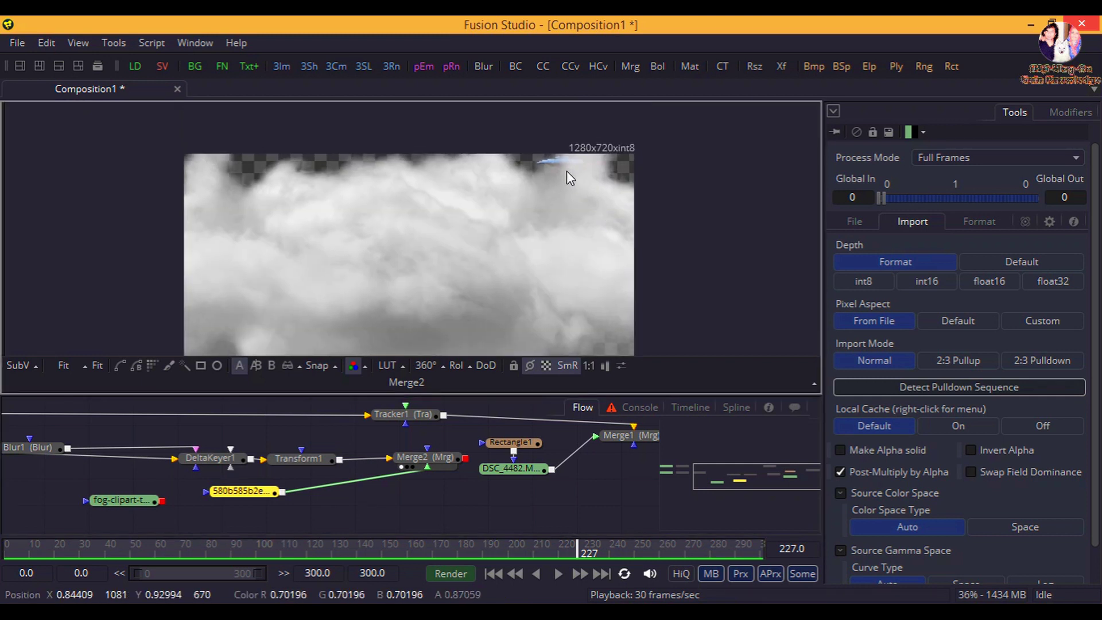
left_click_drag(552, 164, 556, 141)
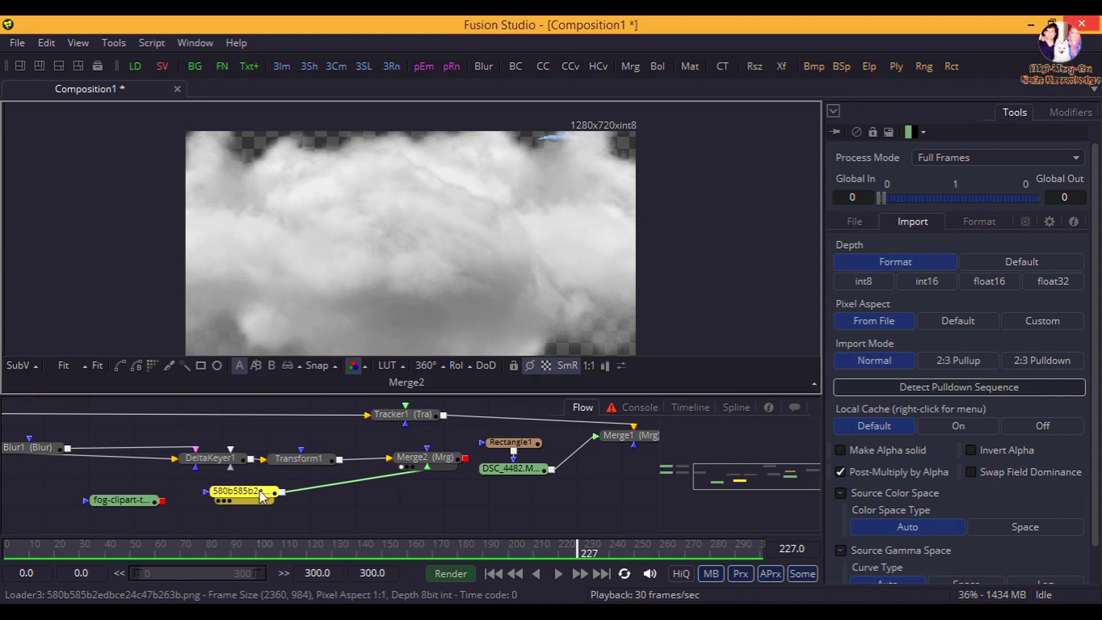
Step: Insert a Transform node between the 580b585b2edbce24c47b263b.png cloud loader and Merge2
mouse_move(267, 500)
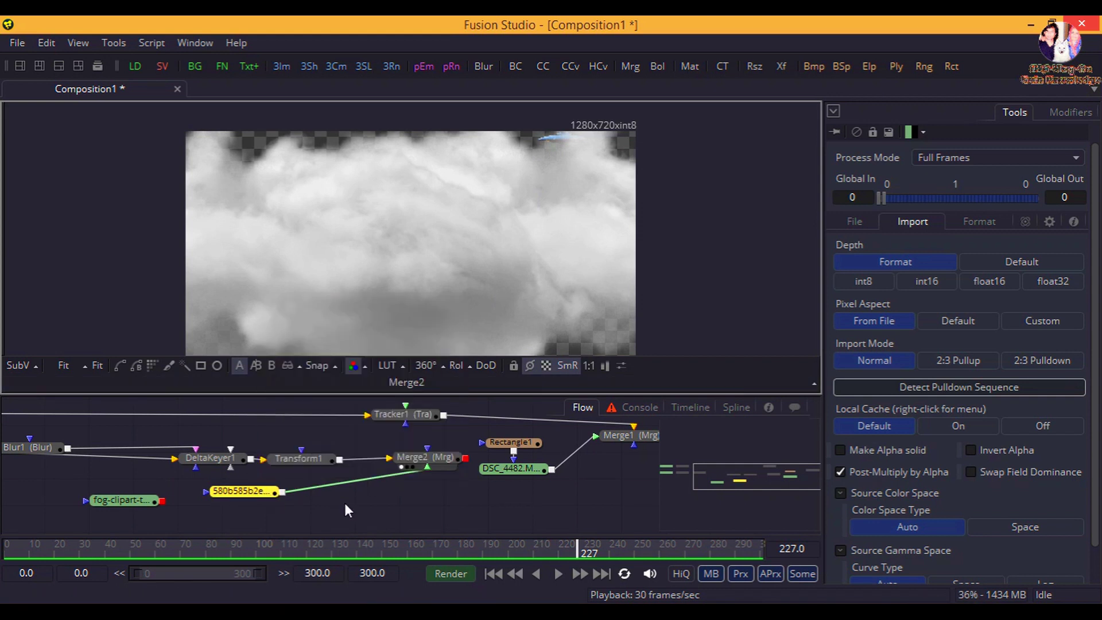
key("shift+space")
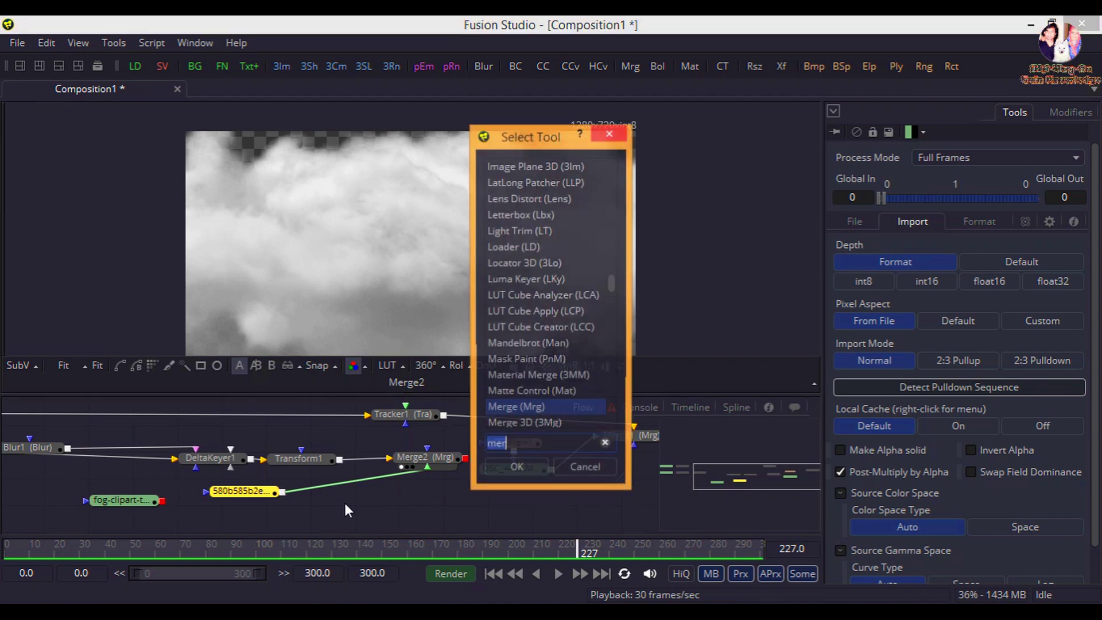
type("trs")
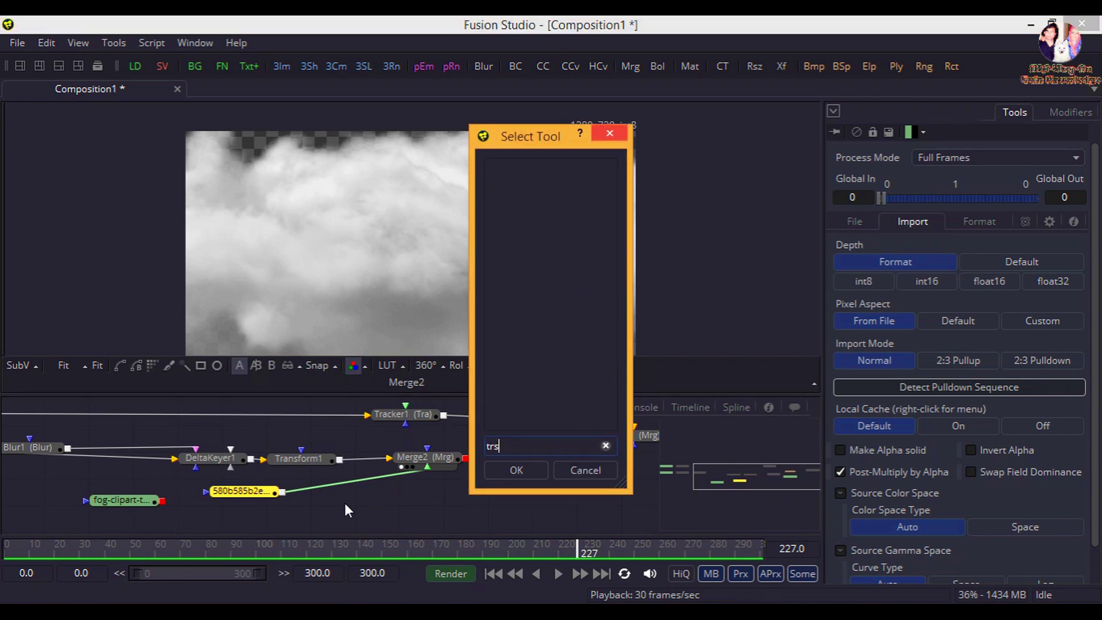
type("an")
key("BackSpace")
key("BackSpace")
key("BackSpace")
type("ans")
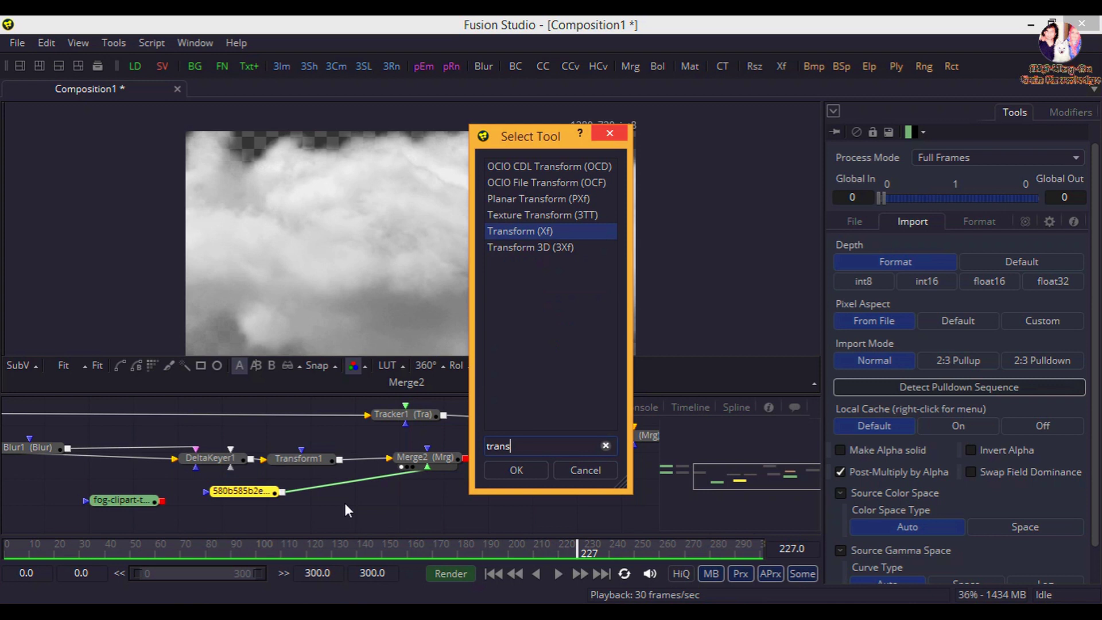
key("Return")
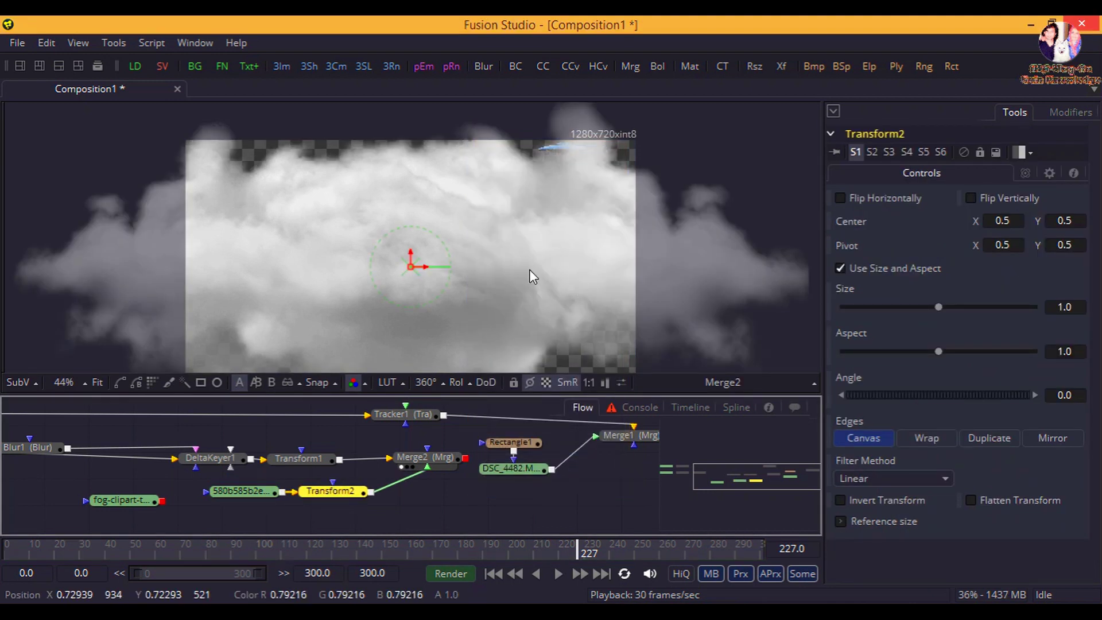
Step: Scale the cloud down with Transform2 to a size of 0.291
left_click_drag(939, 307, 880, 318)
left_click_drag(654, 296, 652, 273)
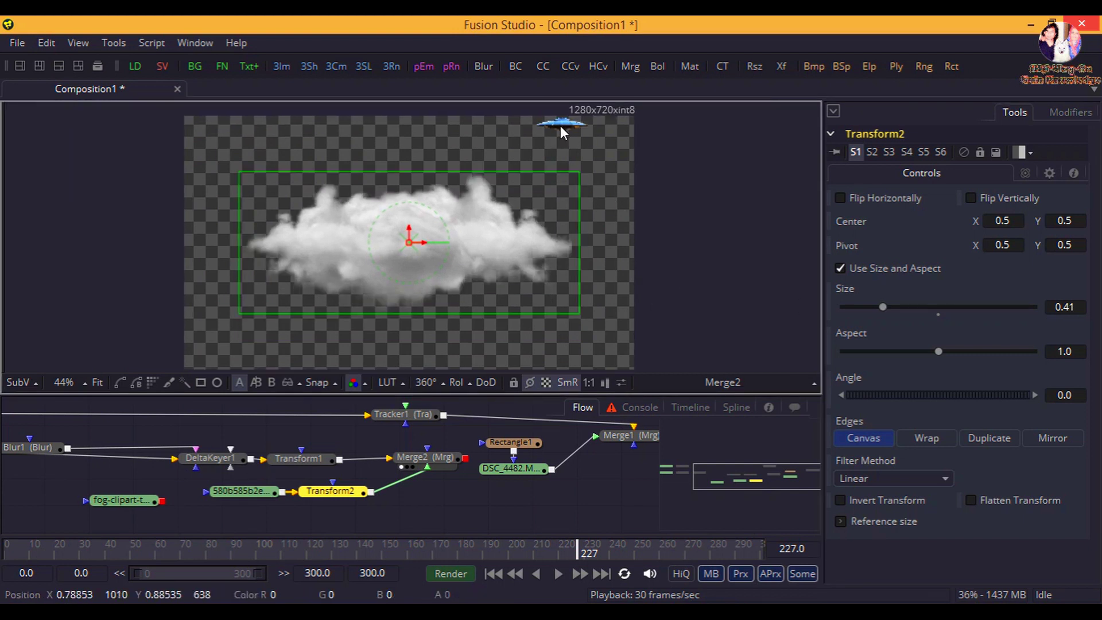
left_click_drag(881, 307, 871, 307)
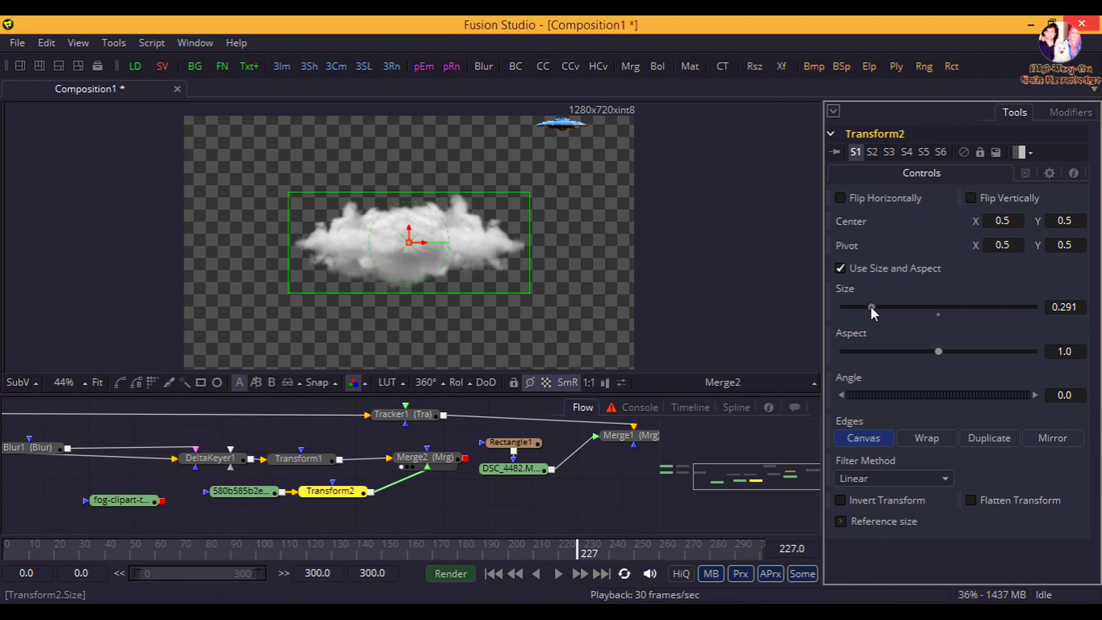
Step: Insert a Resize node between the 580b585b2edbce24c47b263b.png loader and Transform2, keeping its size at 1920 by 1080
left_click(262, 493)
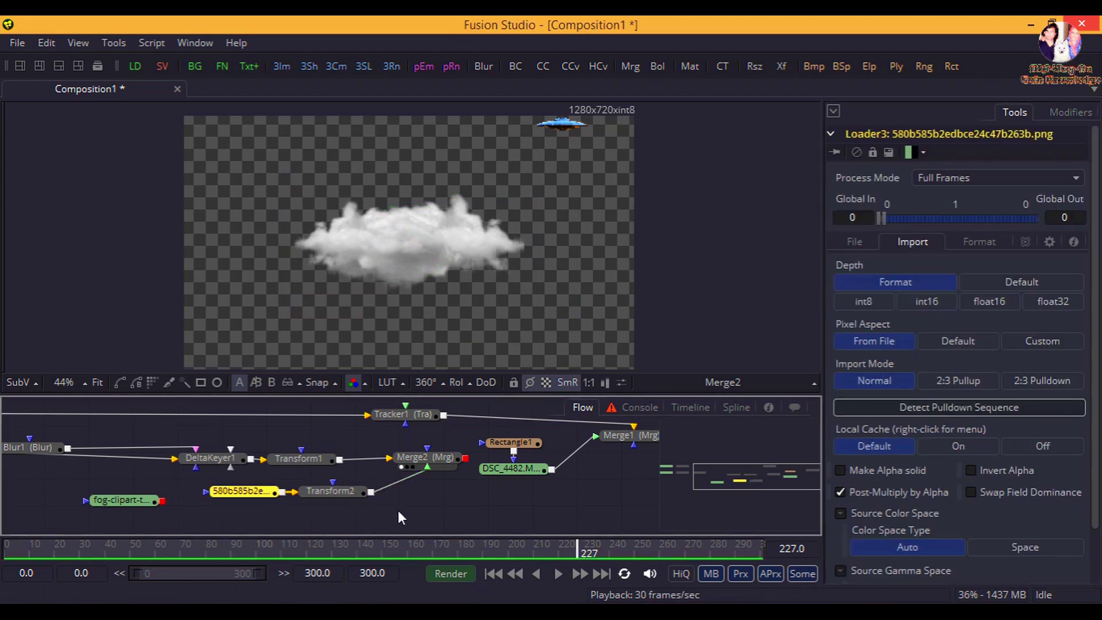
key("shift+space")
type("resi")
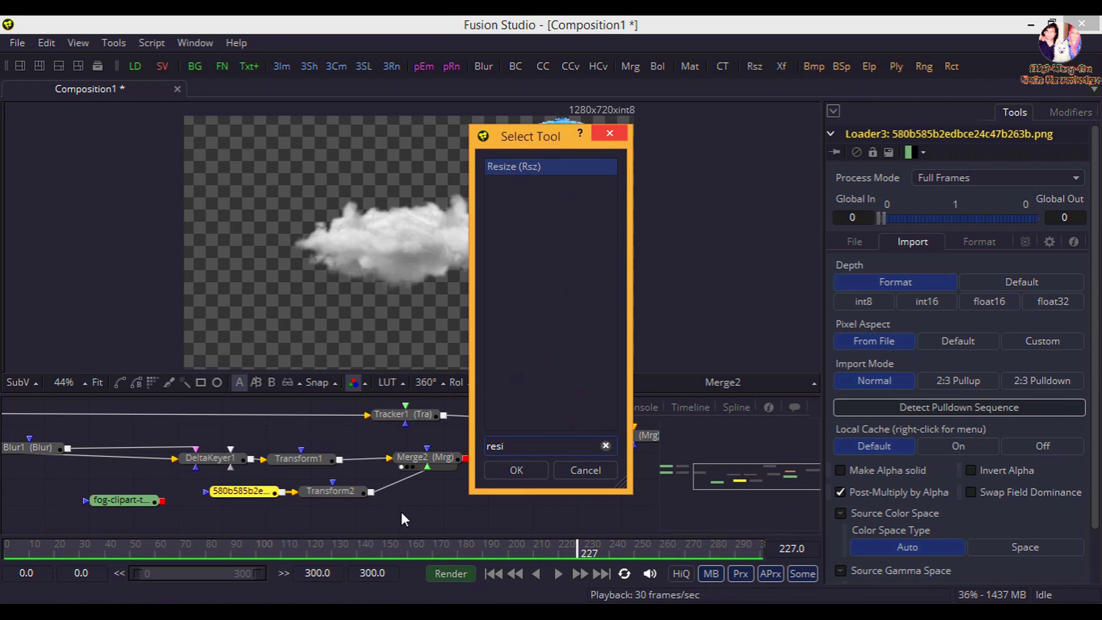
key("Return")
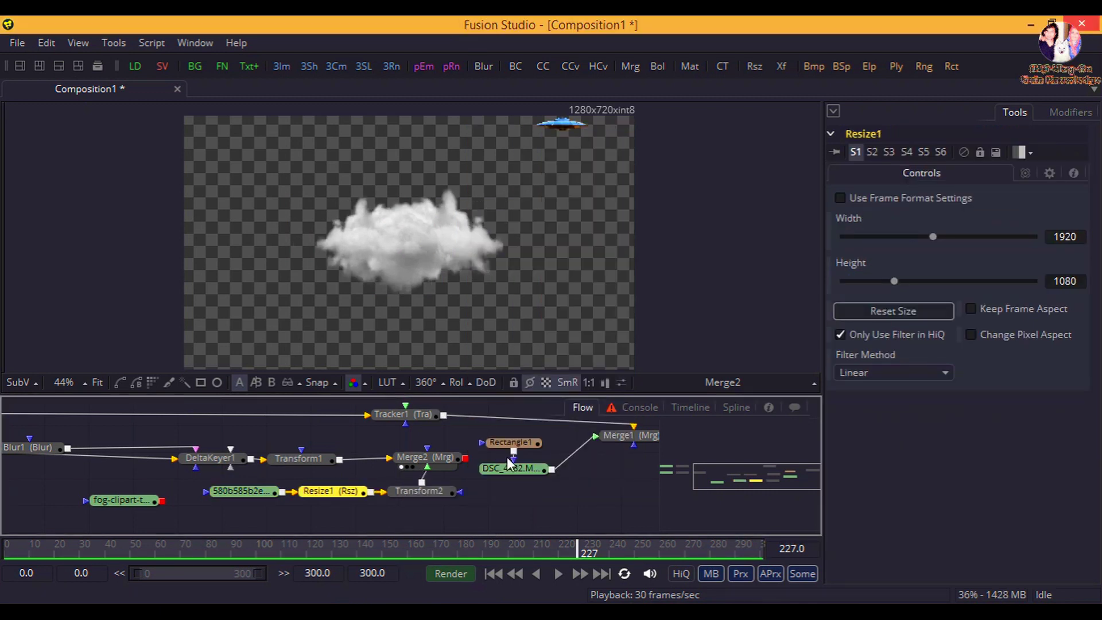
left_click_drag(934, 240, 934, 245)
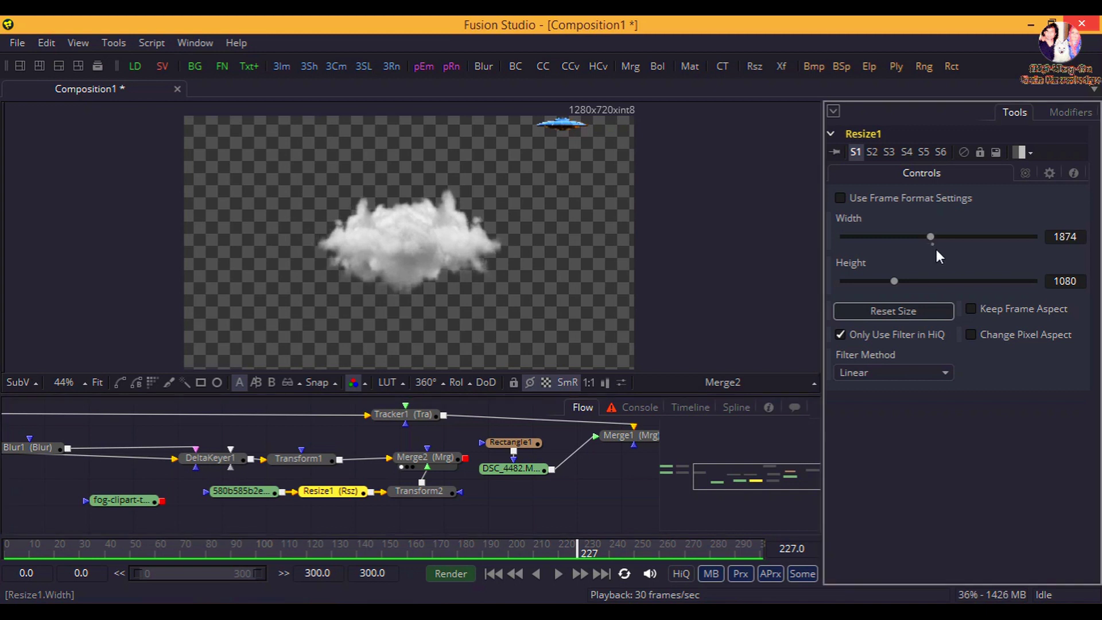
left_click(933, 246)
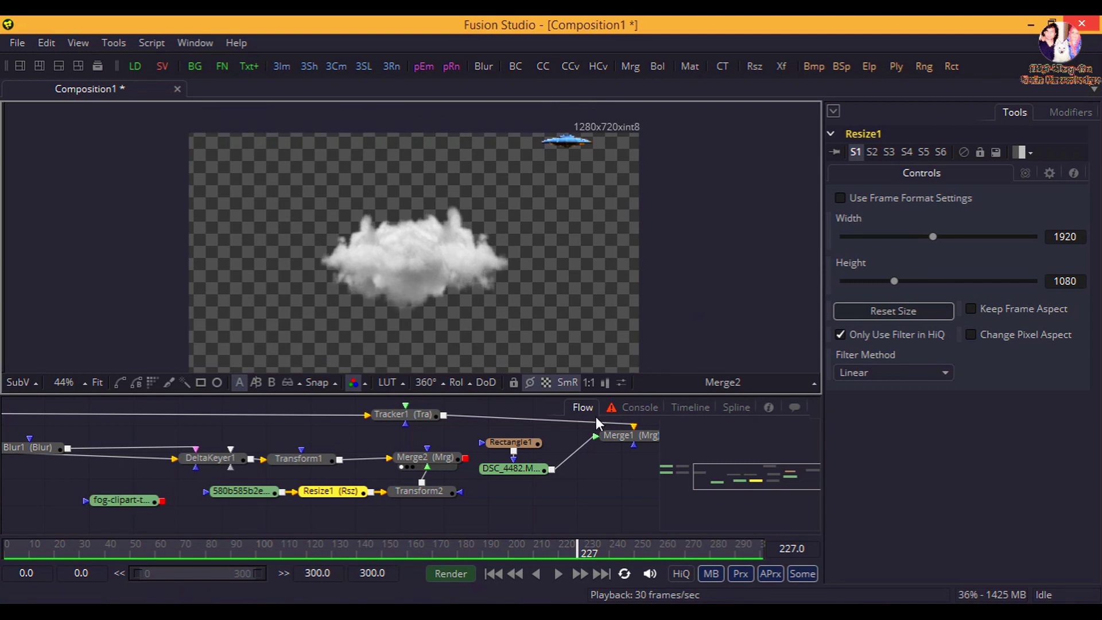
Step: Move the cloud over the UFO with Transform2, to a center of about X 0.634, Y 0.757
left_click(299, 459)
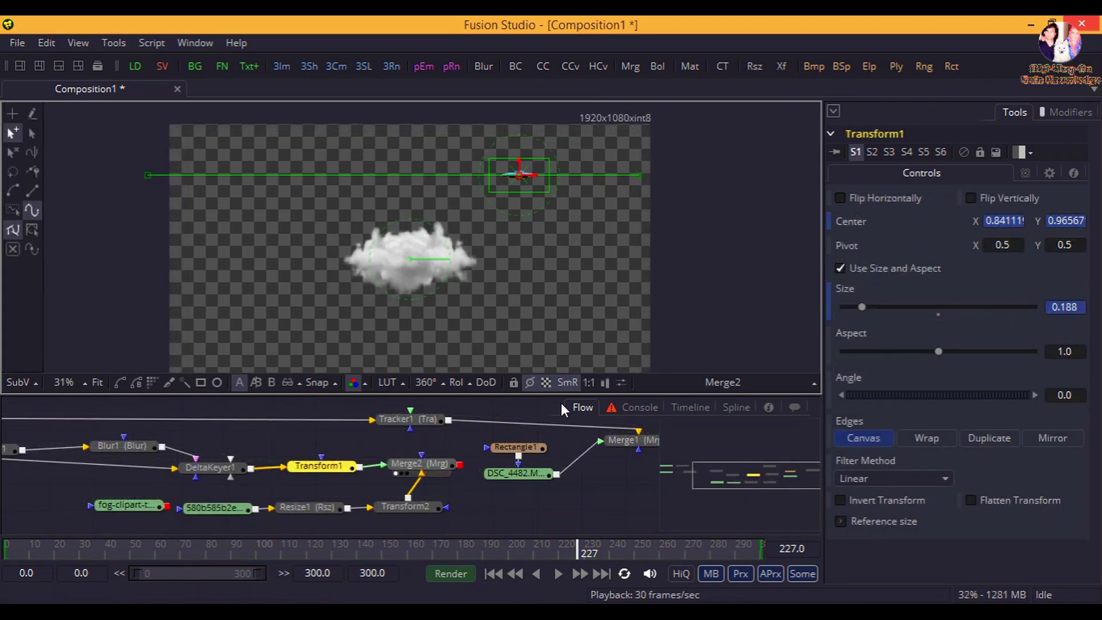
left_click(504, 505)
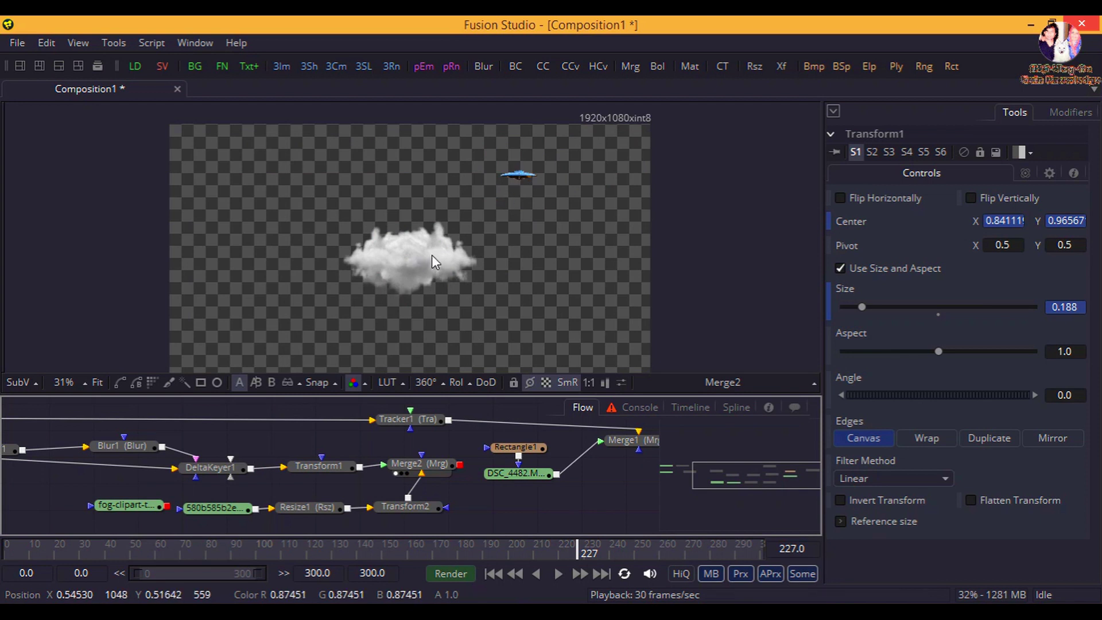
left_click(405, 506)
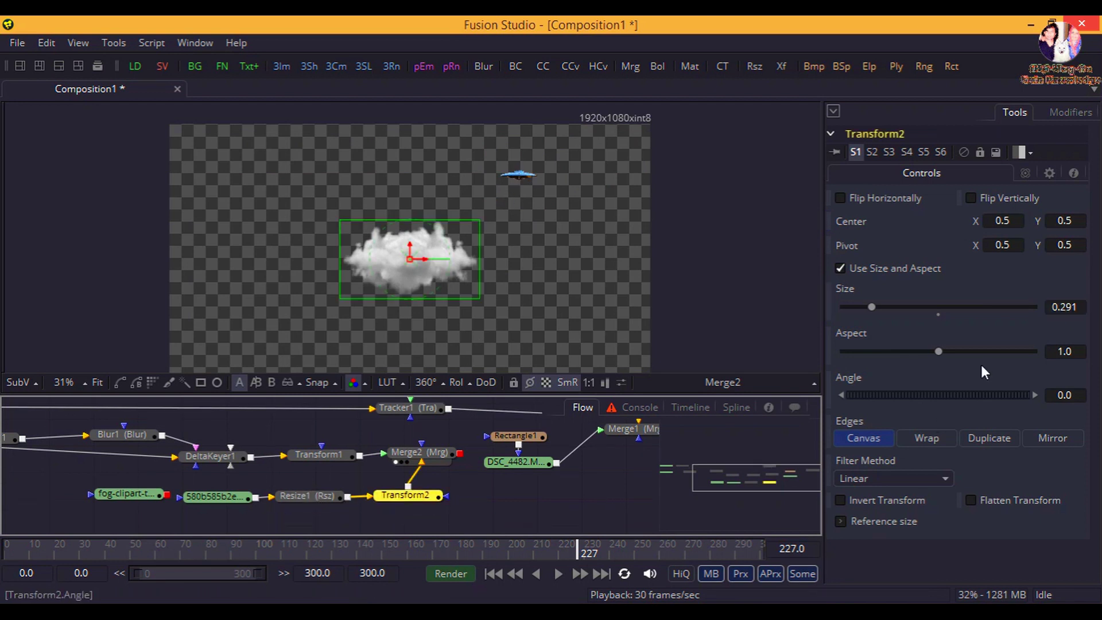
left_click_drag(423, 264, 476, 183)
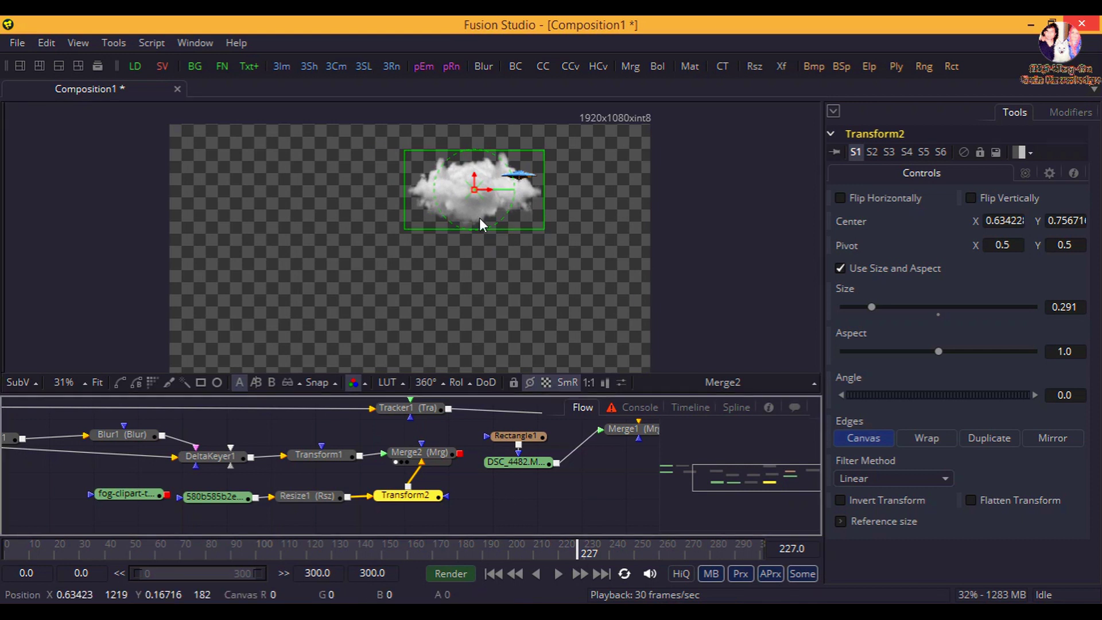
Step: Swap the inputs of Merge2 so Transform1 feeds the background and Transform2 feeds the foreground, and fit the result in the viewer
left_click(422, 463)
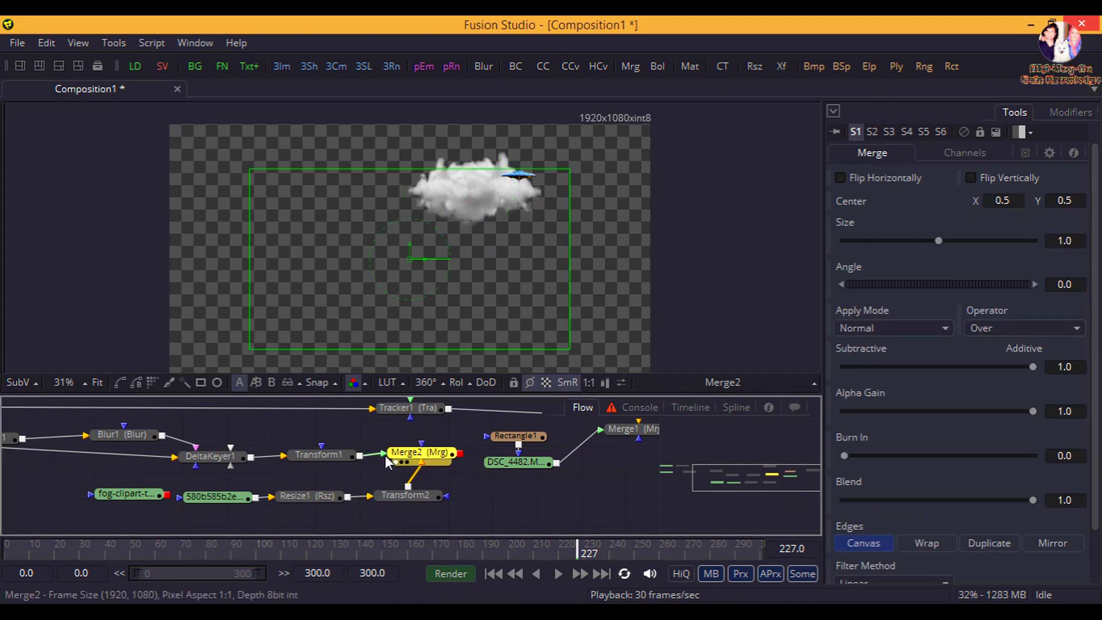
left_click_drag(419, 470, 366, 456)
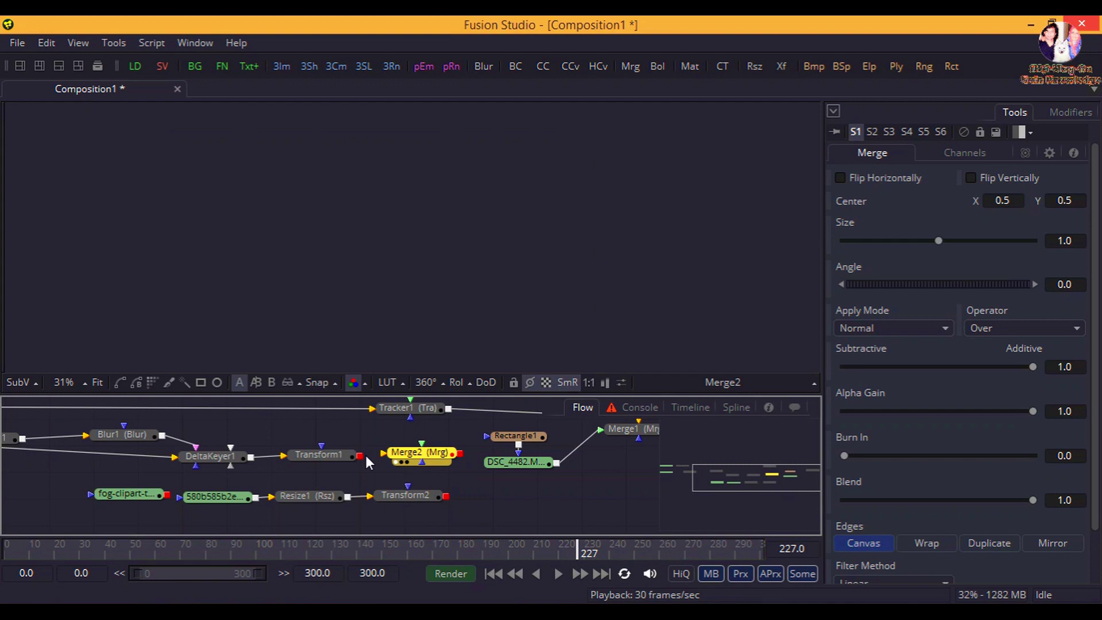
left_click_drag(447, 496, 434, 459)
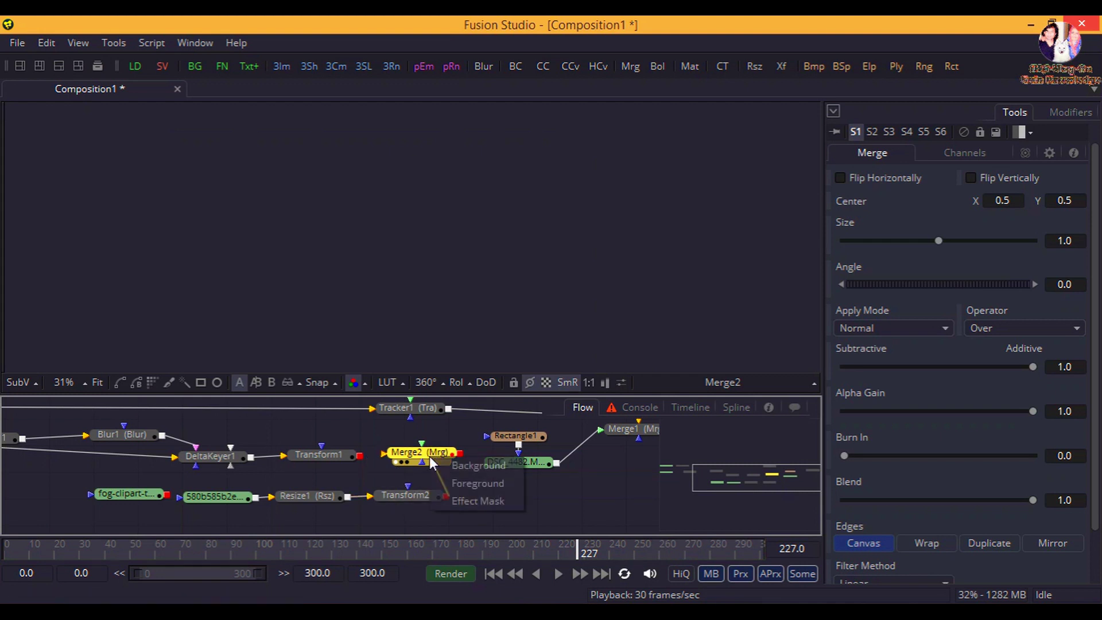
left_click(462, 482)
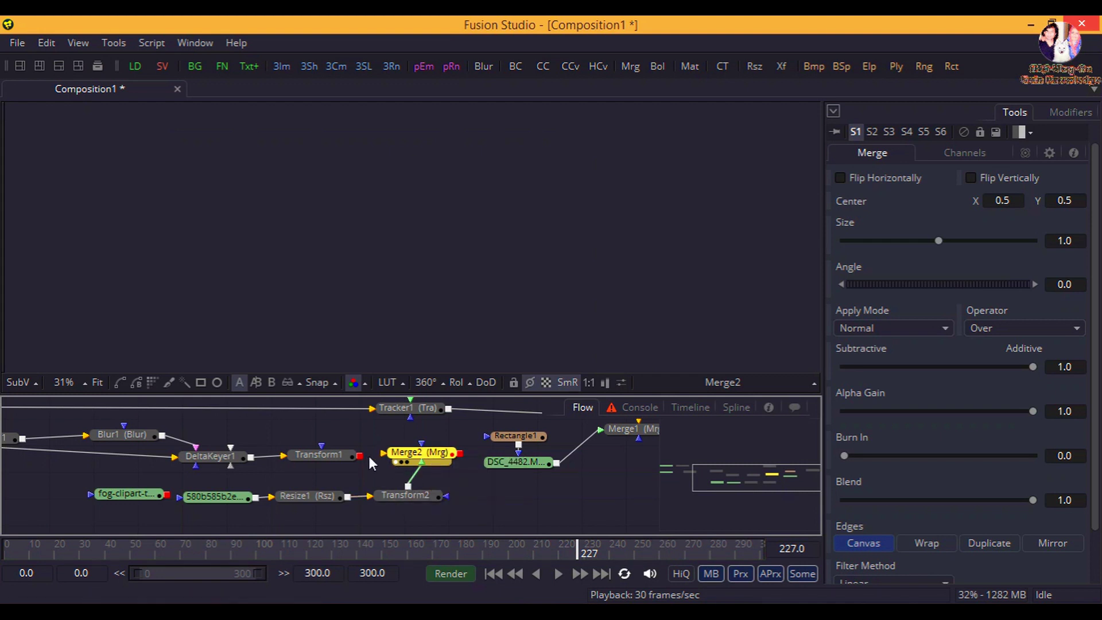
left_click_drag(362, 457, 421, 457)
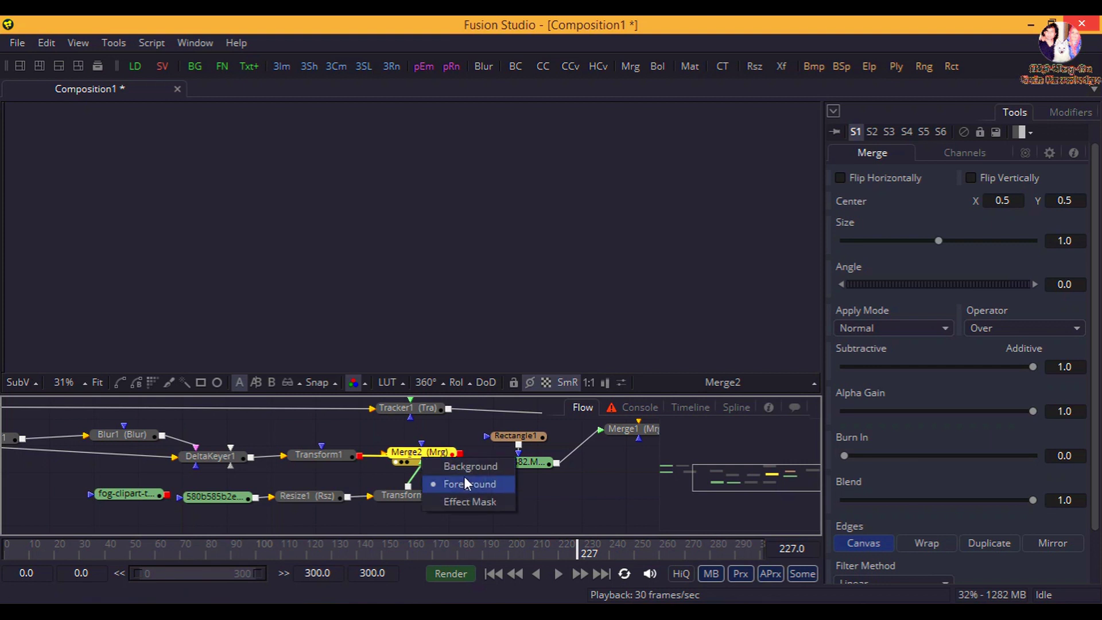
left_click(464, 469)
mouse_move(541, 280)
left_mouse_down()
mouse_move(543, 253)
mouse_move(545, 268)
left_mouse_up()
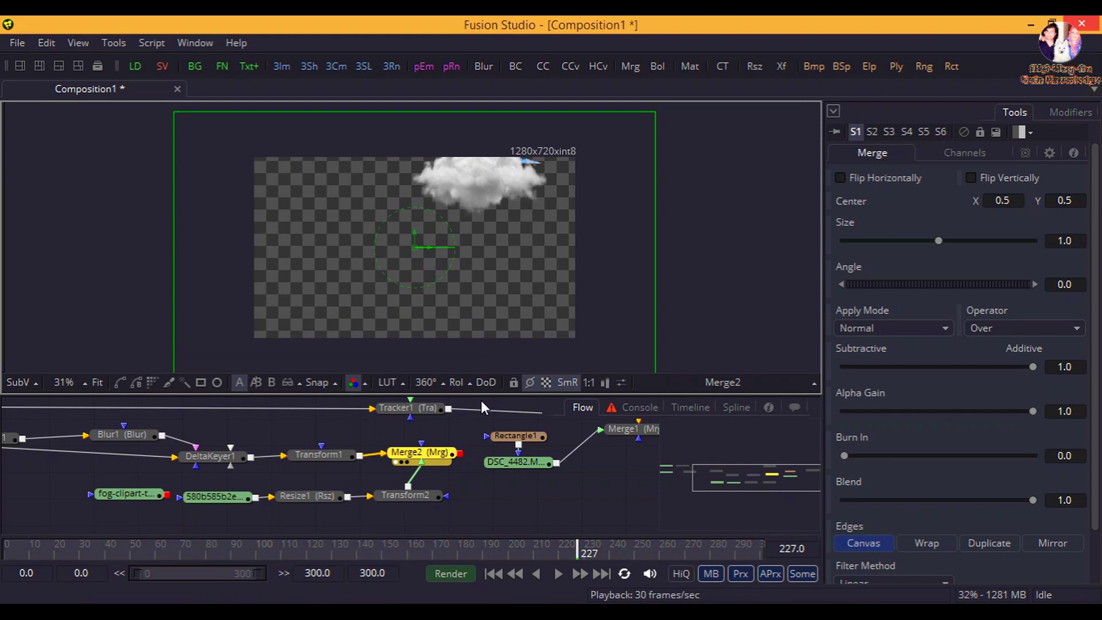
left_click(99, 382)
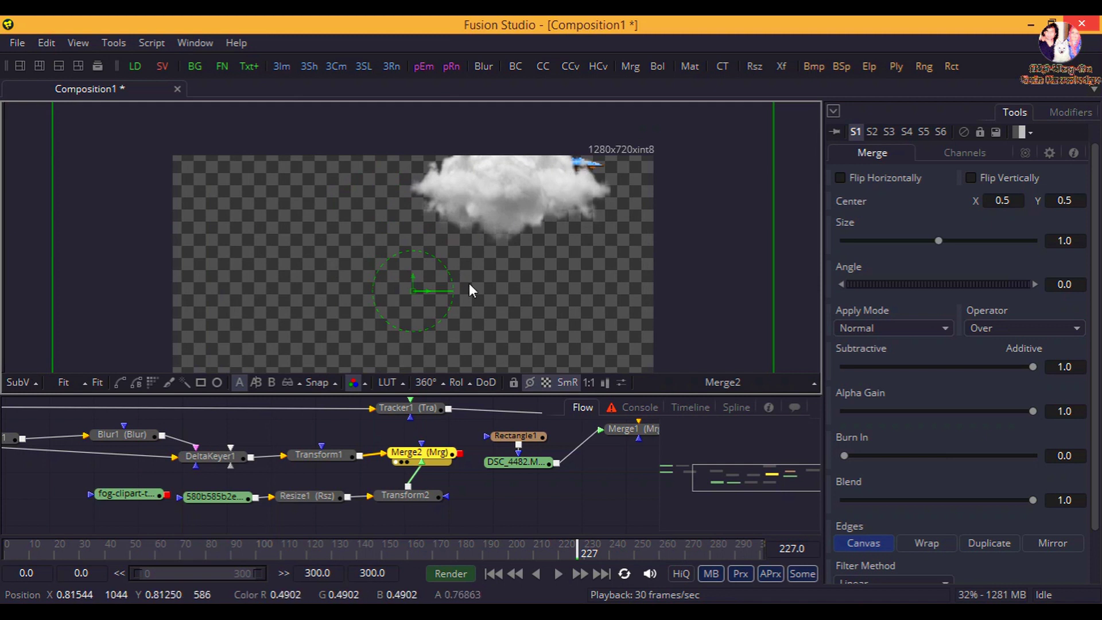
Step: Move the cloud slightly with Transform2, to a center of about X 0.634, Y 0.733
left_click(397, 504)
left_click_drag(512, 188, 515, 181)
left_click_drag(476, 517, 467, 517)
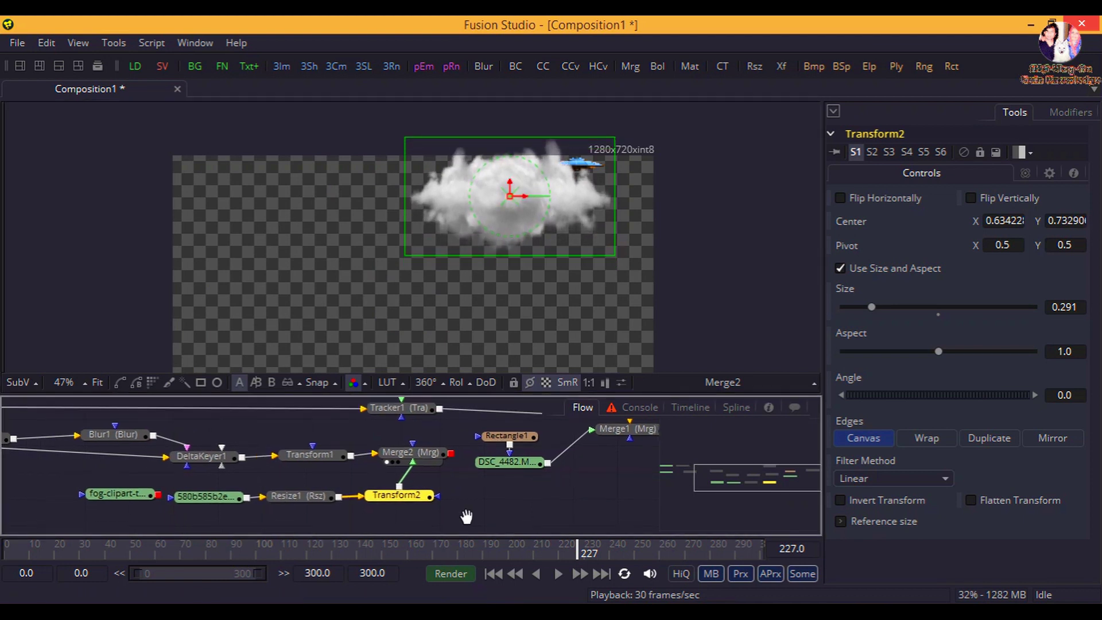
Step: Make the cloud semi-transparent by setting the blend of Merge2 to 0.645
left_click(1024, 172)
mouse_move(1030, 216)
left_mouse_down()
mouse_move(969, 219)
mouse_move(1032, 217)
left_mouse_up()
left_click(411, 452)
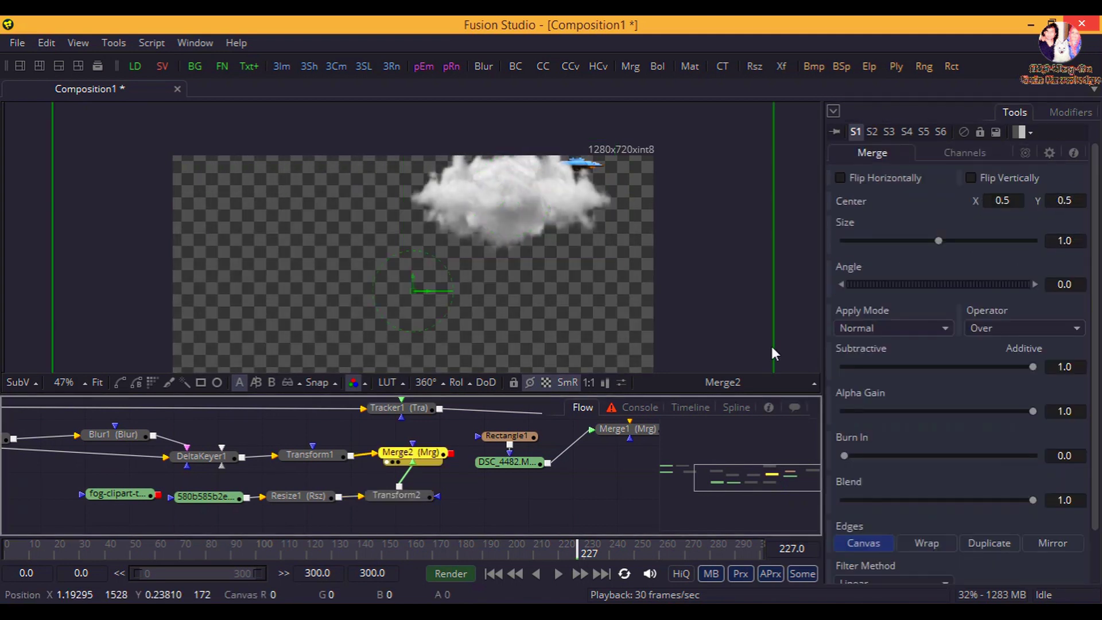
left_click(1025, 153)
left_click_drag(1030, 196, 953, 202)
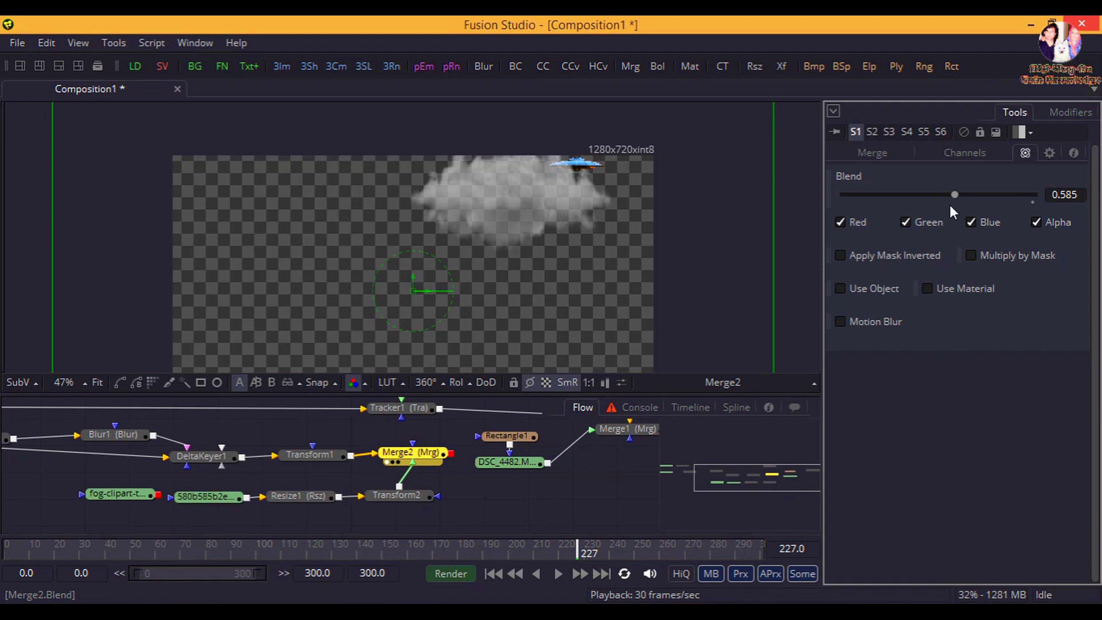
left_click_drag(955, 196, 932, 201)
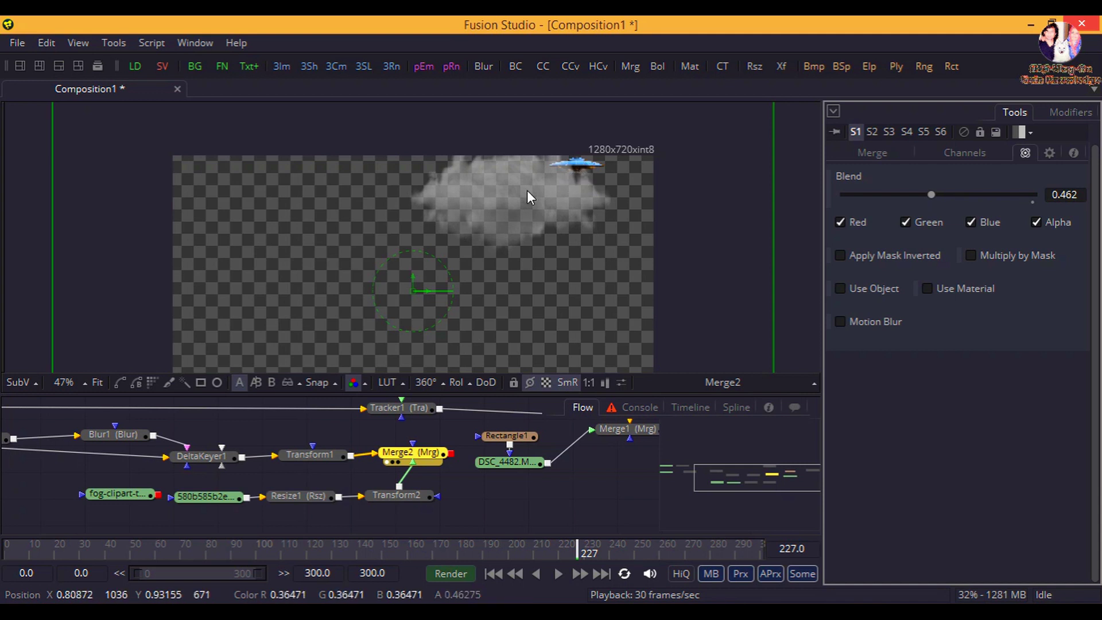
left_click_drag(931, 194, 966, 192)
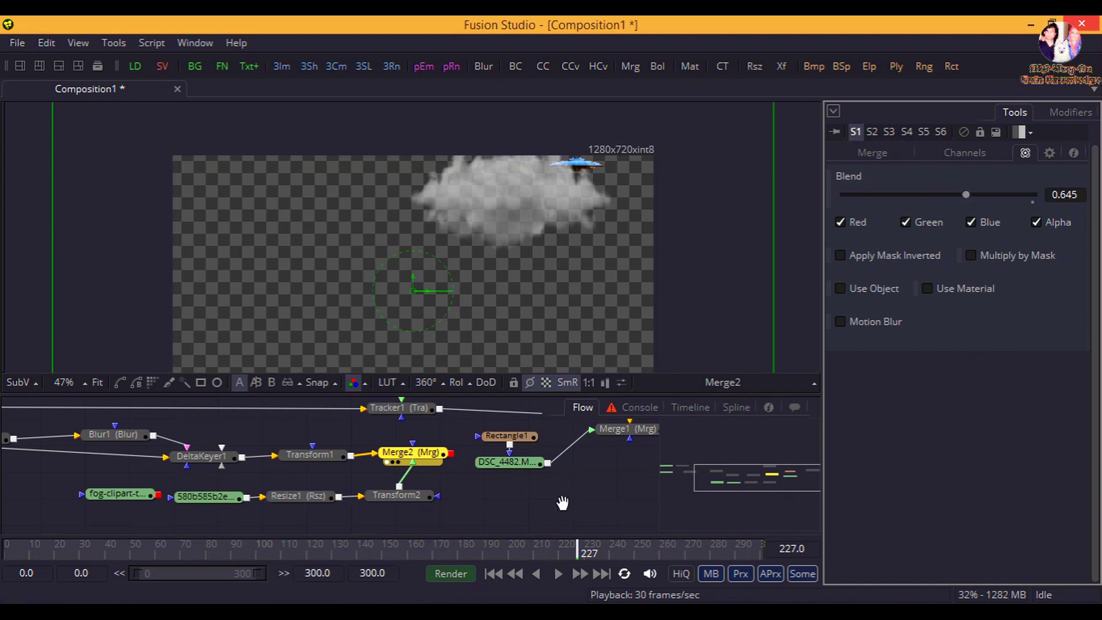
Step: Connect the Merge2 output to Tracker1 as its foreground and fit the tracked composite in the viewer
left_click_drag(562, 503, 503, 528)
left_click_drag(391, 477, 358, 432)
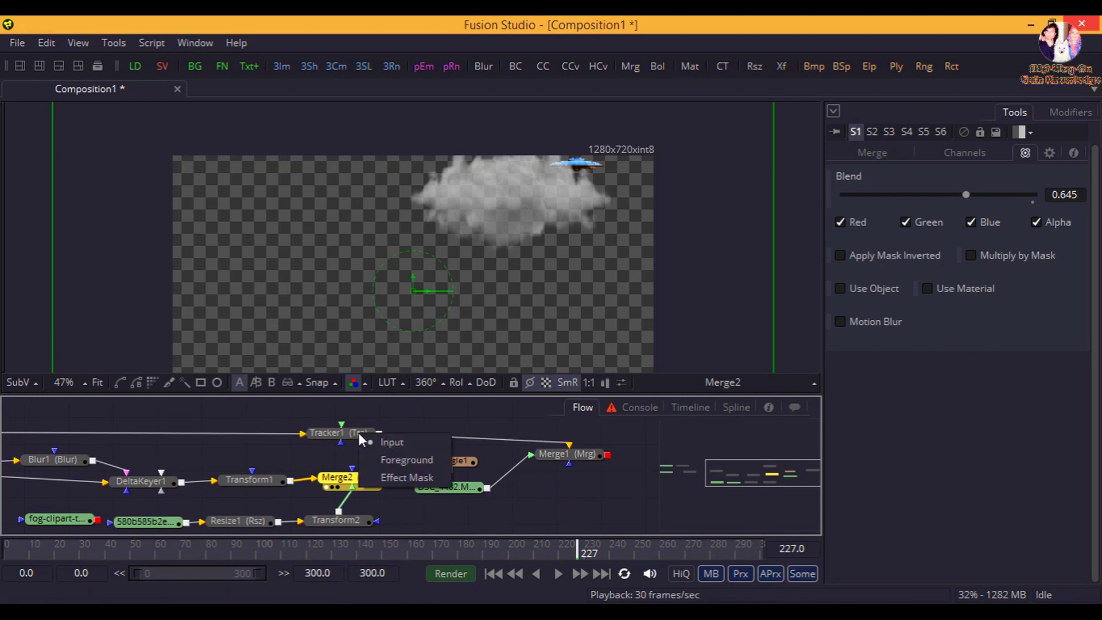
left_click(385, 459)
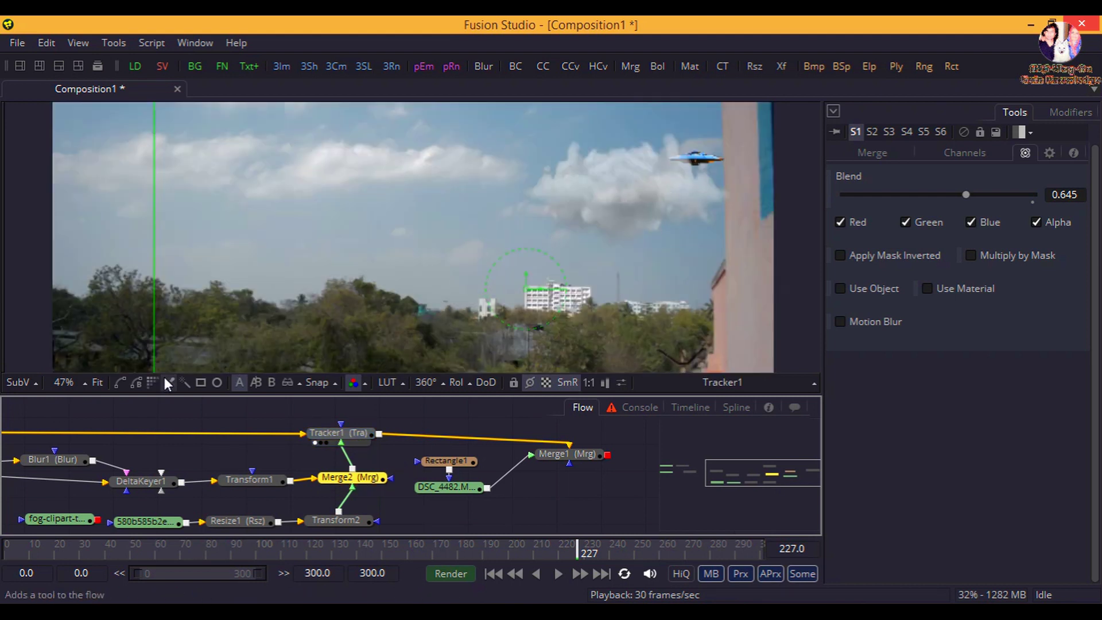
left_click(99, 381)
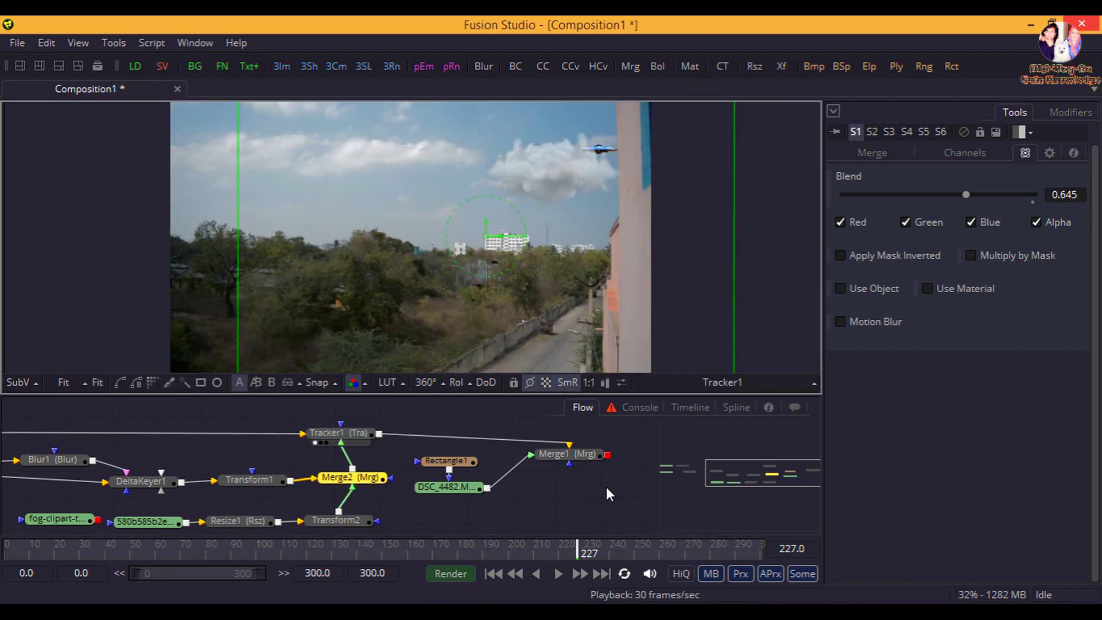
Step: Play the Tracker1 result from frame 168 to check how the cloud and UFO follow the footage
left_click_drag(547, 549, 477, 562)
left_click(563, 498)
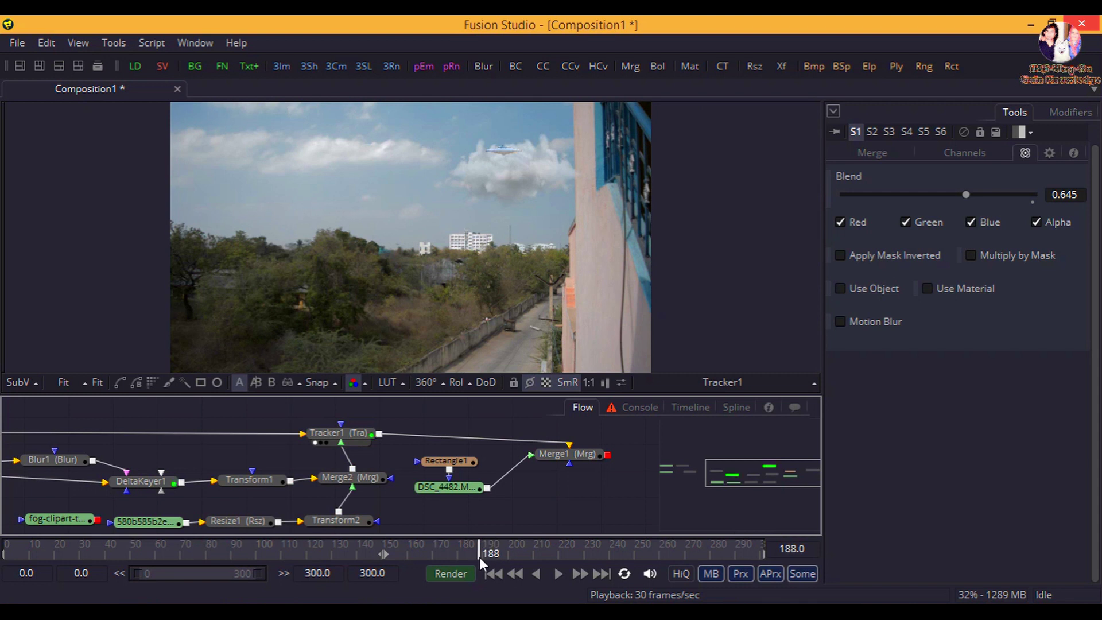
left_click_drag(481, 561, 432, 562)
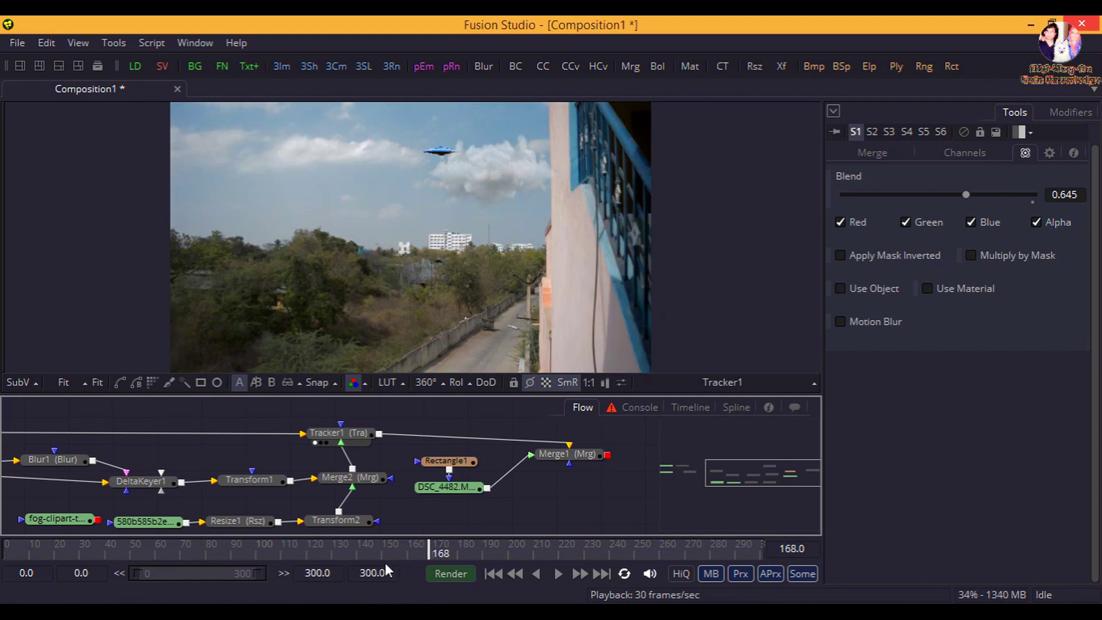
left_click(560, 575)
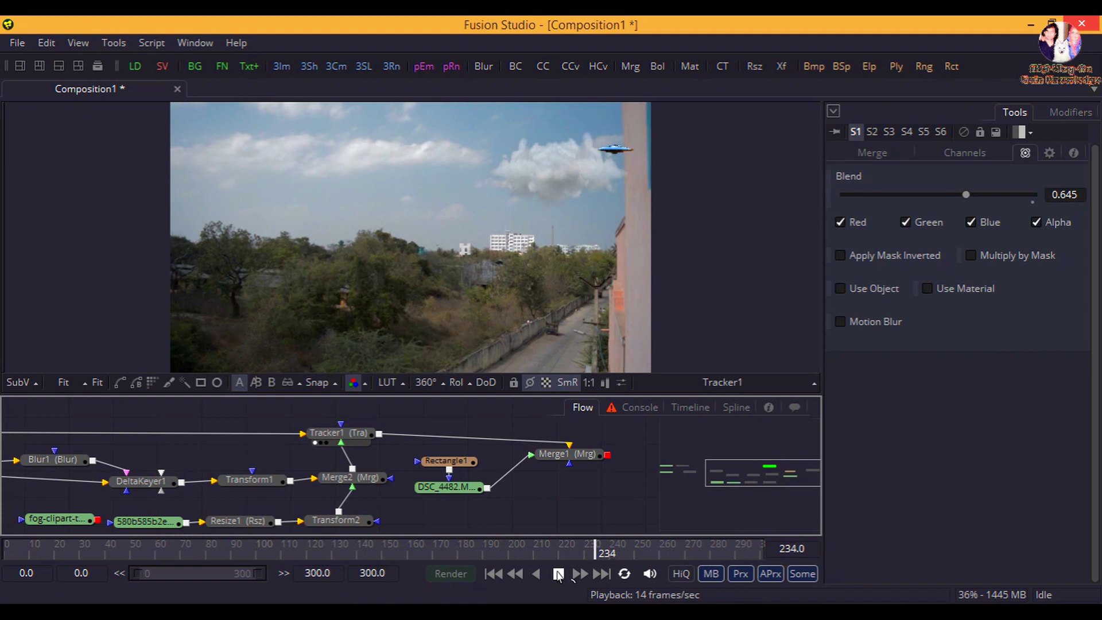
left_click(559, 575)
Step: Show Merge1 in the viewer and replay from around frame 182 to check the UFO passing the cloud and the wall
left_click_drag(565, 453, 547, 240)
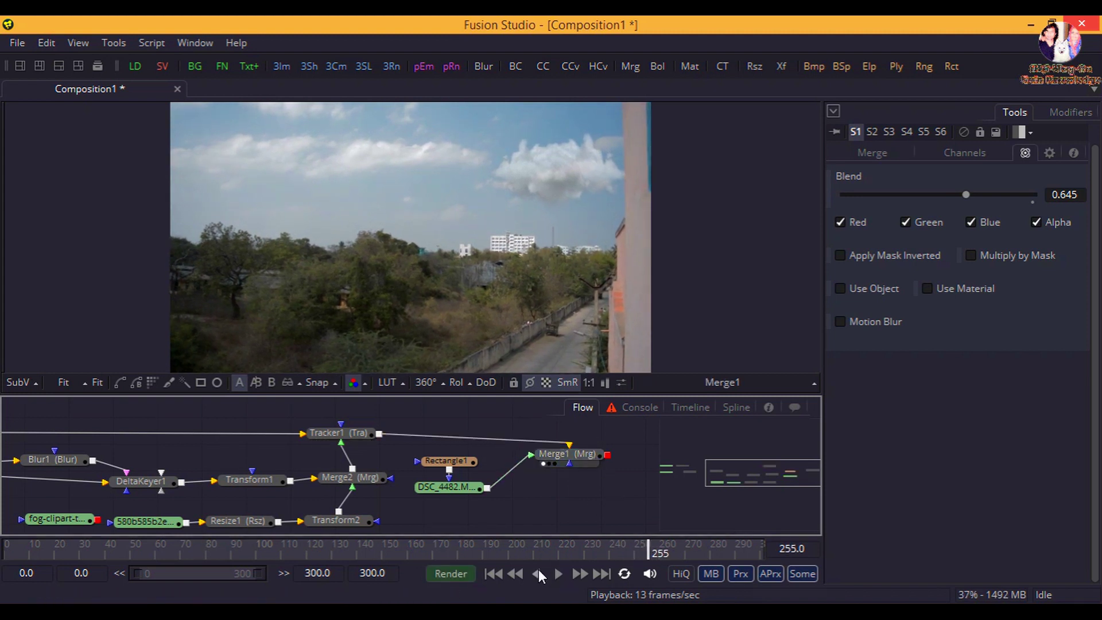
left_click(489, 552)
left_click(466, 553)
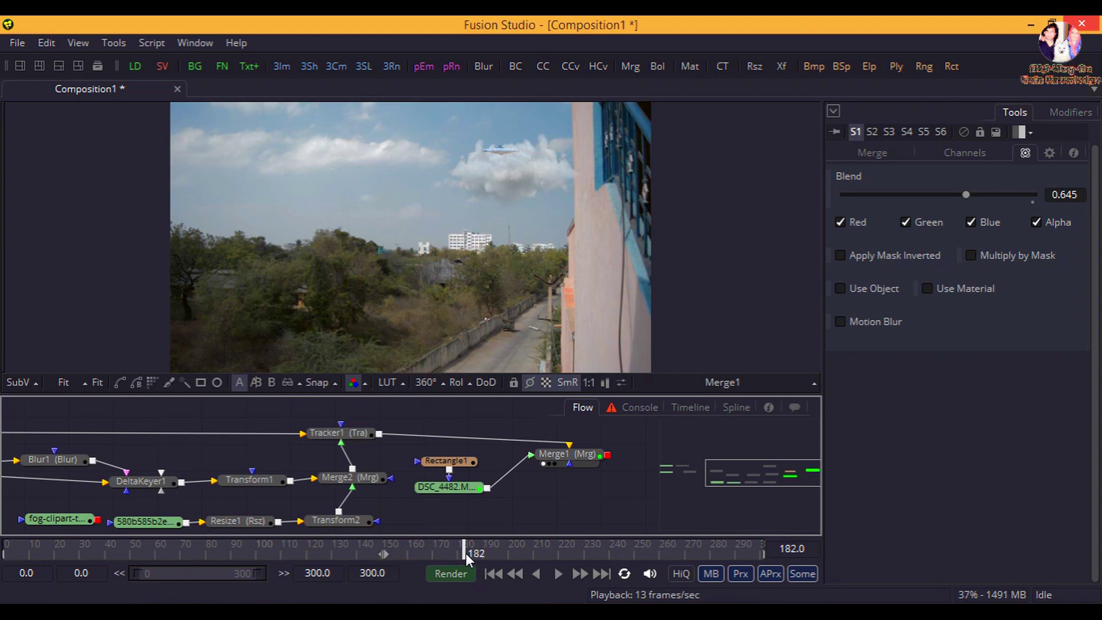
left_click(559, 575)
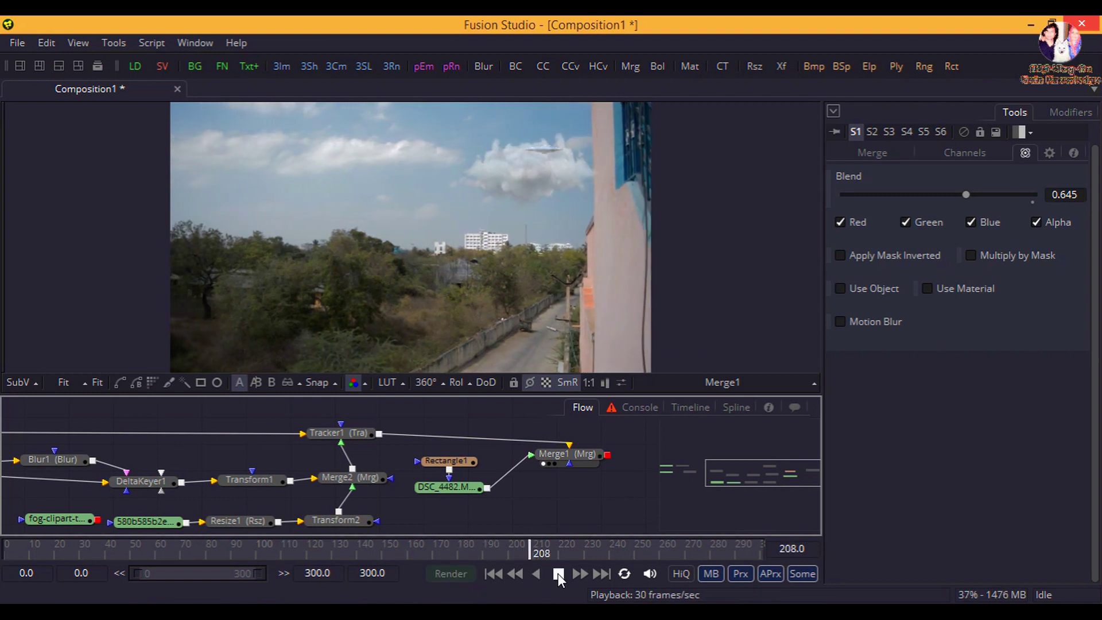
left_click(559, 575)
left_click(452, 550)
left_click(559, 575)
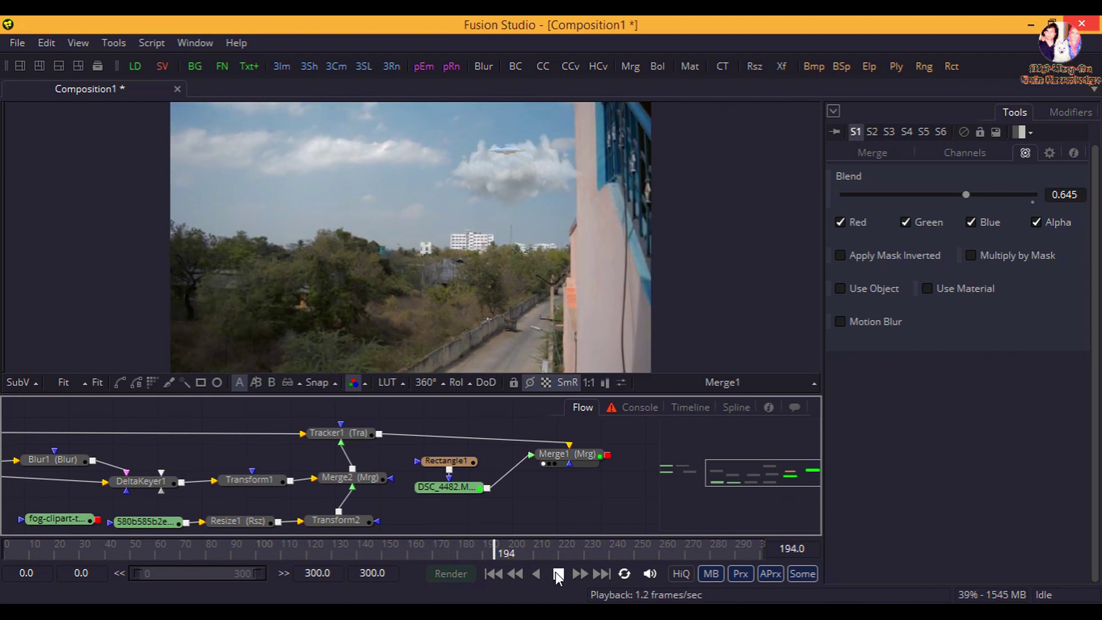
left_click(447, 548)
left_click(558, 574)
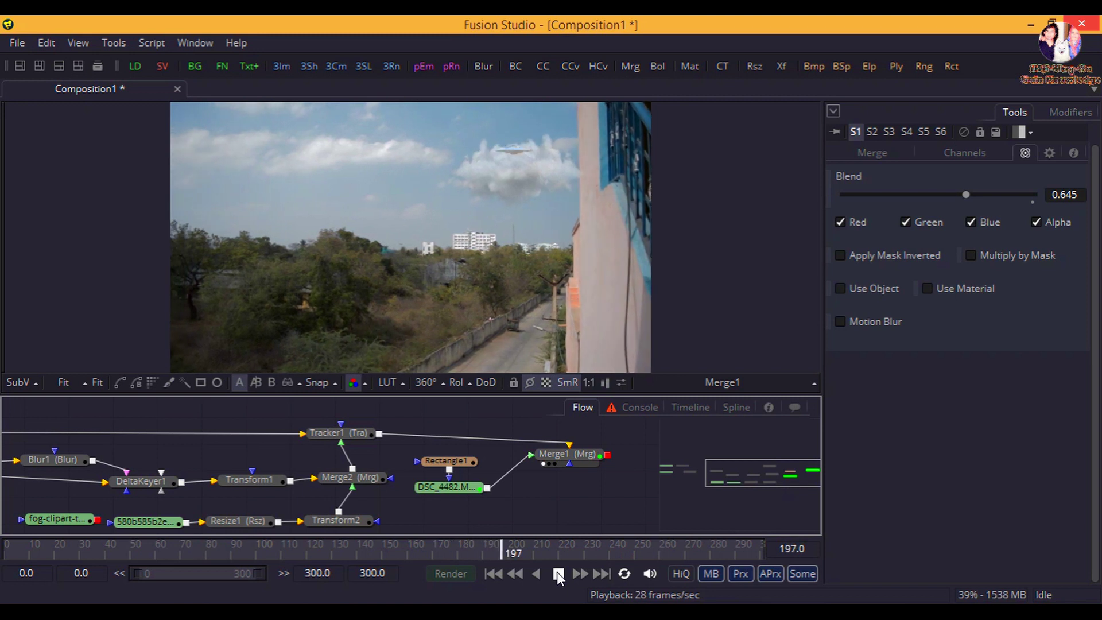
left_click(559, 574)
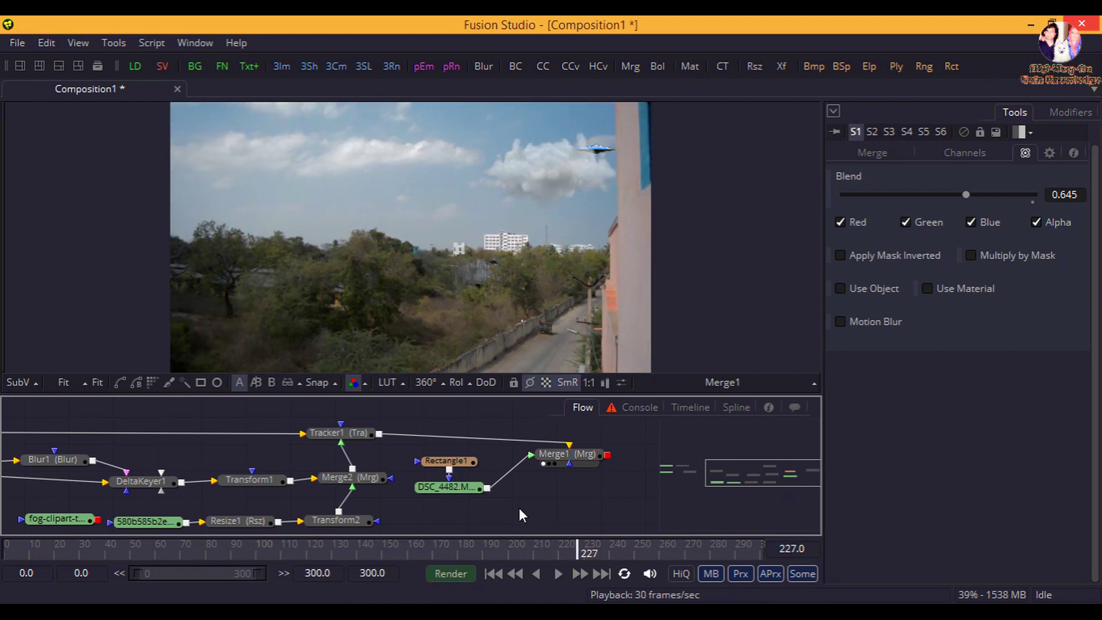
left_click_drag(519, 507, 576, 478)
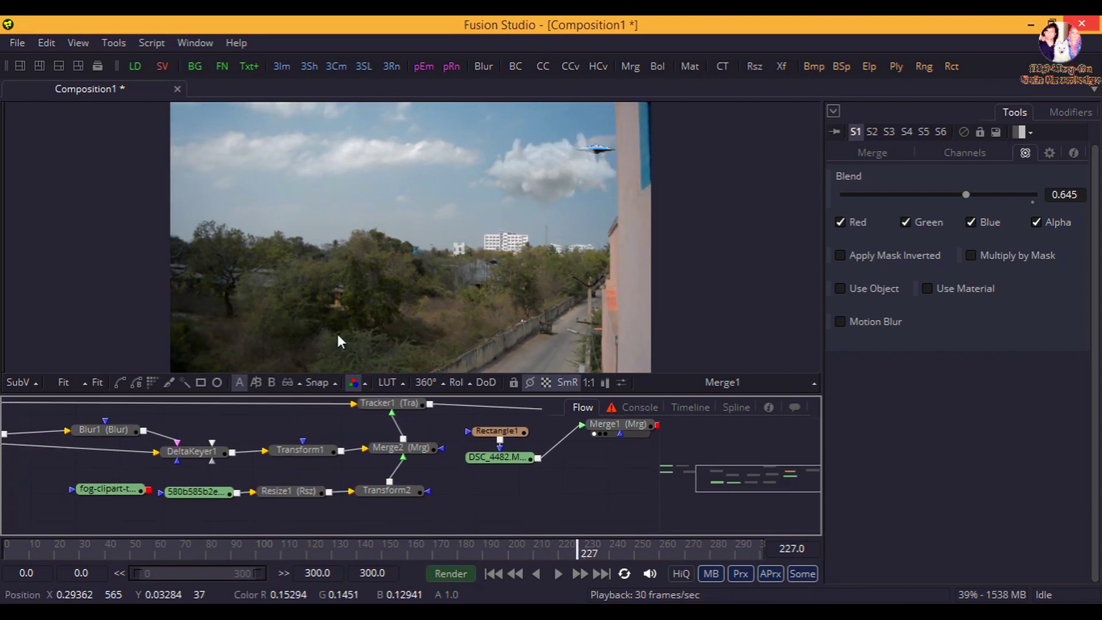